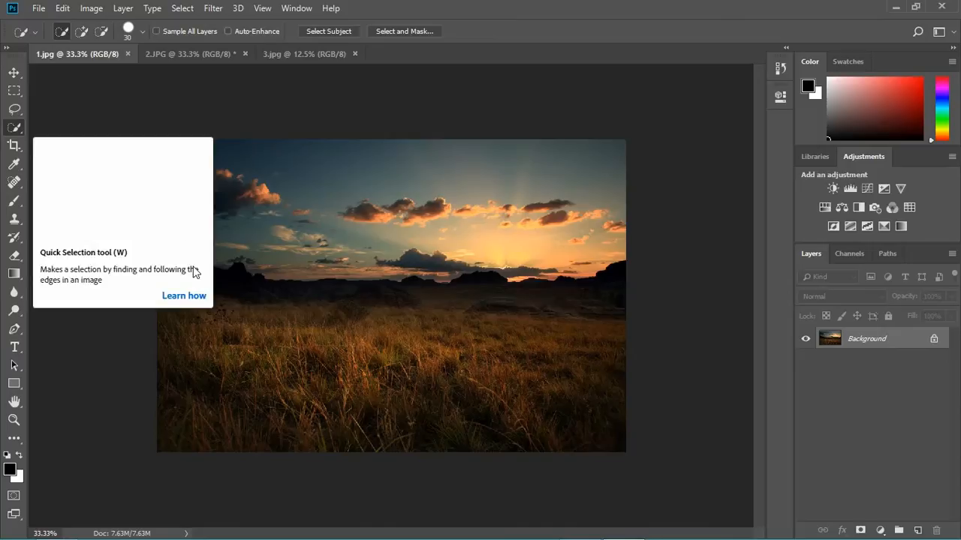
Step: Unlock the Background layer of 1.jpg and select the hills and grass field below the sky, contracting the selection by 5 pixels
left_click(935, 339)
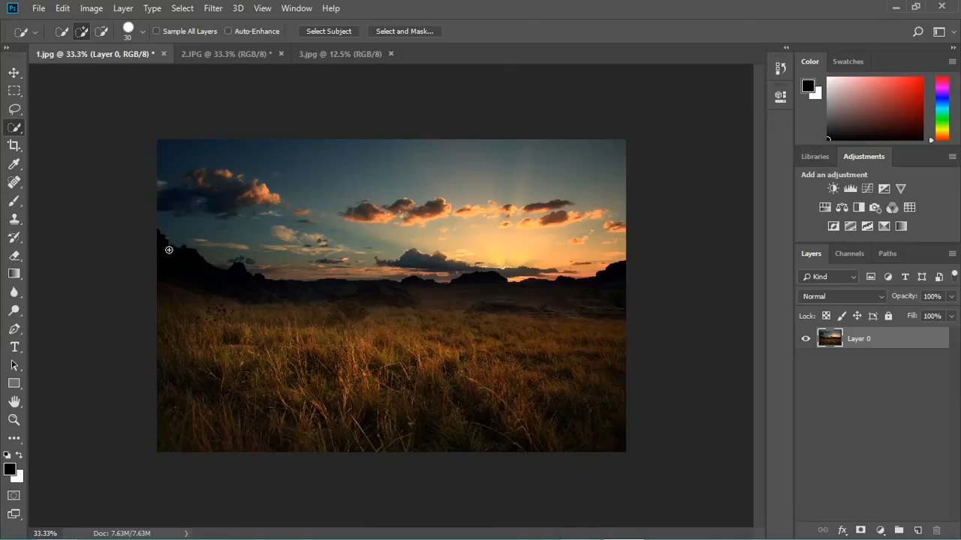
mouse_move(179, 280)
left_mouse_down()
mouse_move(192, 303)
mouse_move(336, 344)
mouse_move(478, 354)
mouse_move(530, 331)
mouse_move(582, 363)
left_mouse_up()
left_click(183, 9)
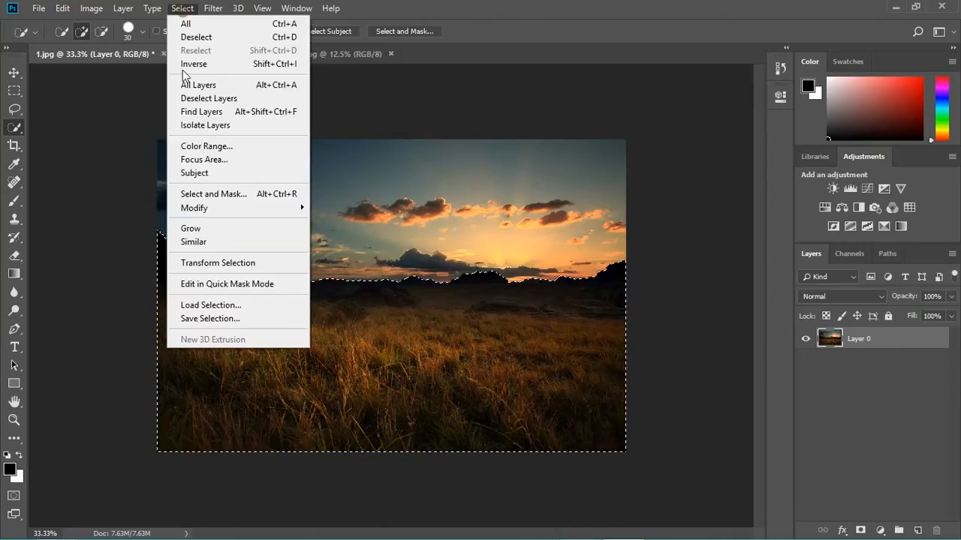
mouse_move(270, 208)
left_click(367, 249)
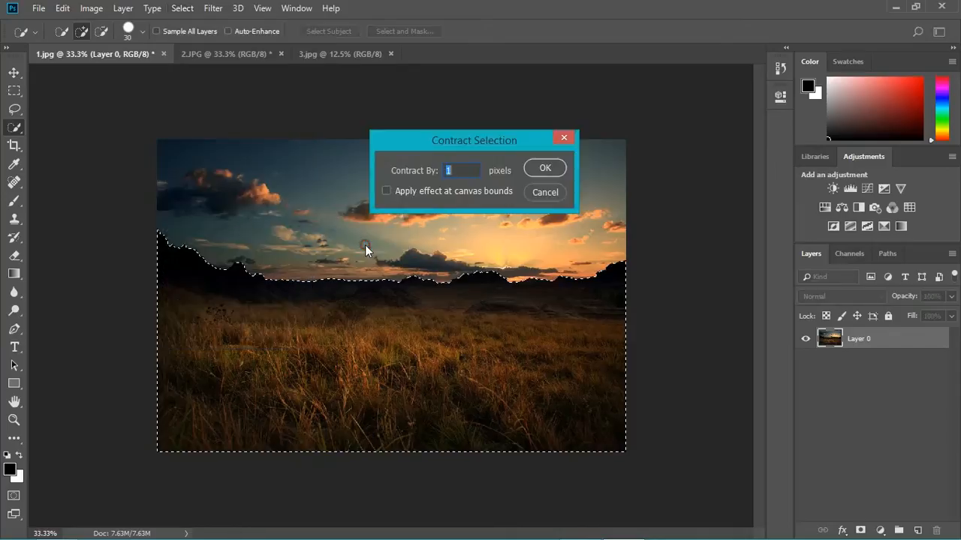
type("5")
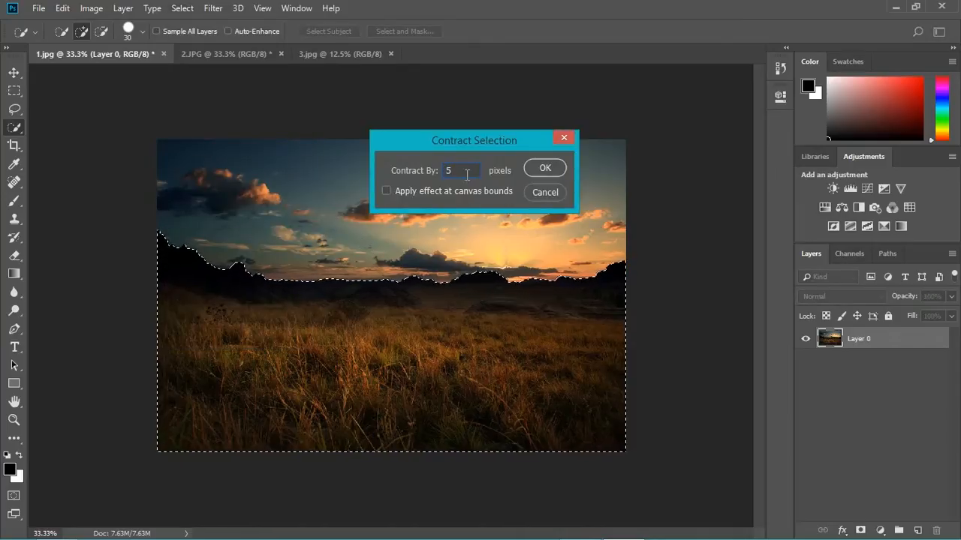
left_click(530, 169)
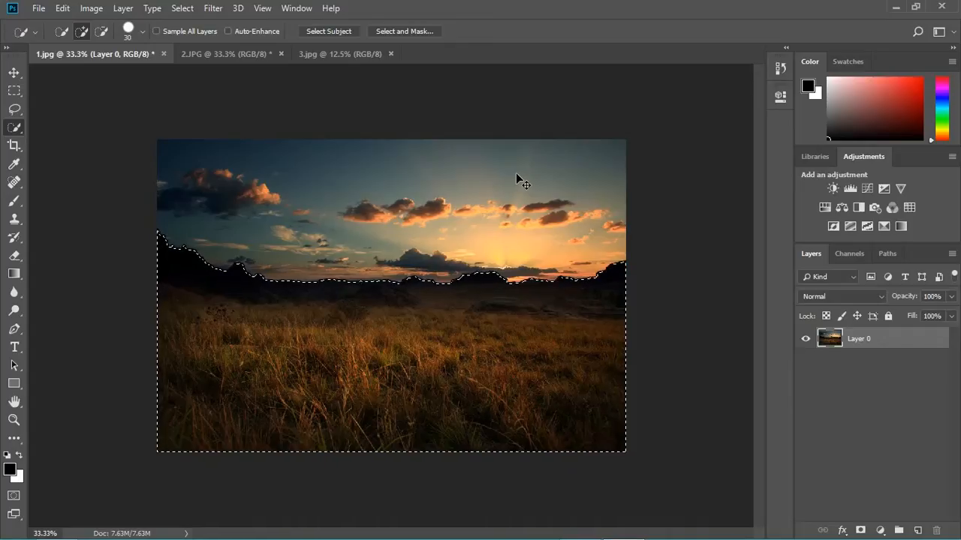
Step: Copy the selected ground onto its own layer and hide the original Layer 0
key("ctrl+j")
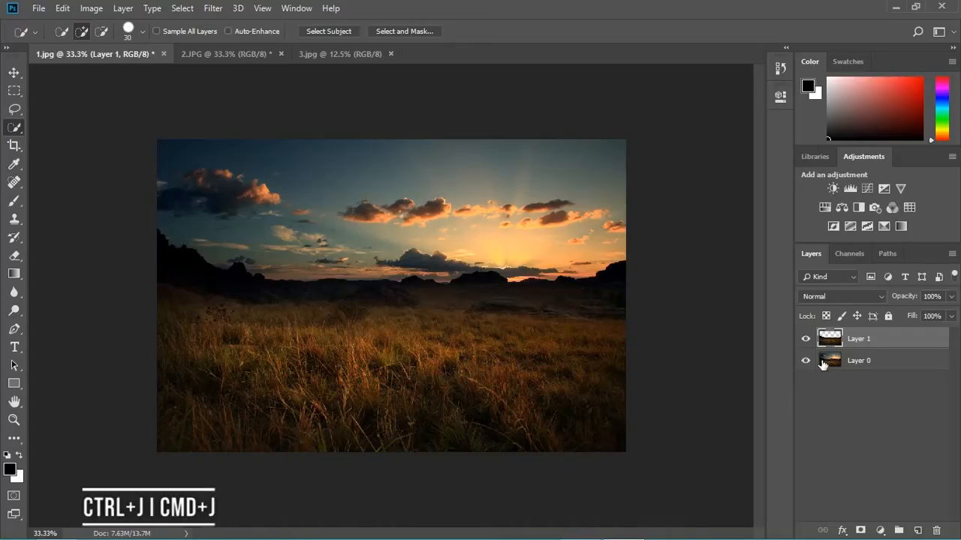
left_click(806, 362)
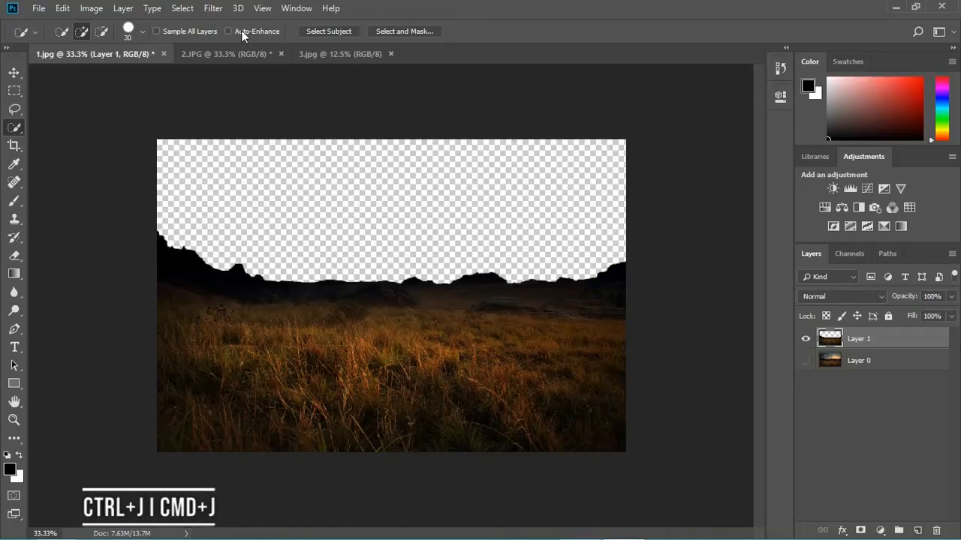
Step: Bring the nebula image from 2.JPG into 1.jpg and place it beneath Layer 1 so that it fills the sky
left_click(226, 55)
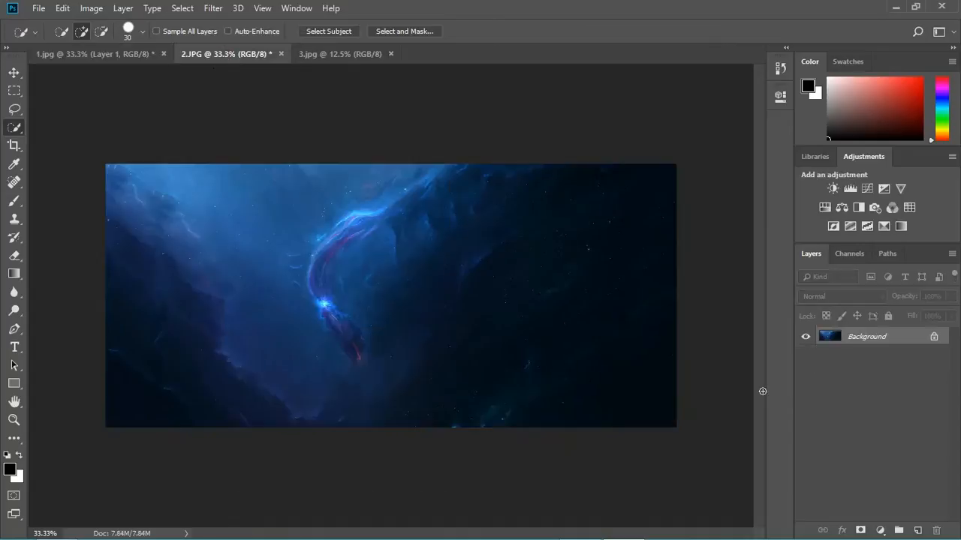
left_click(933, 338)
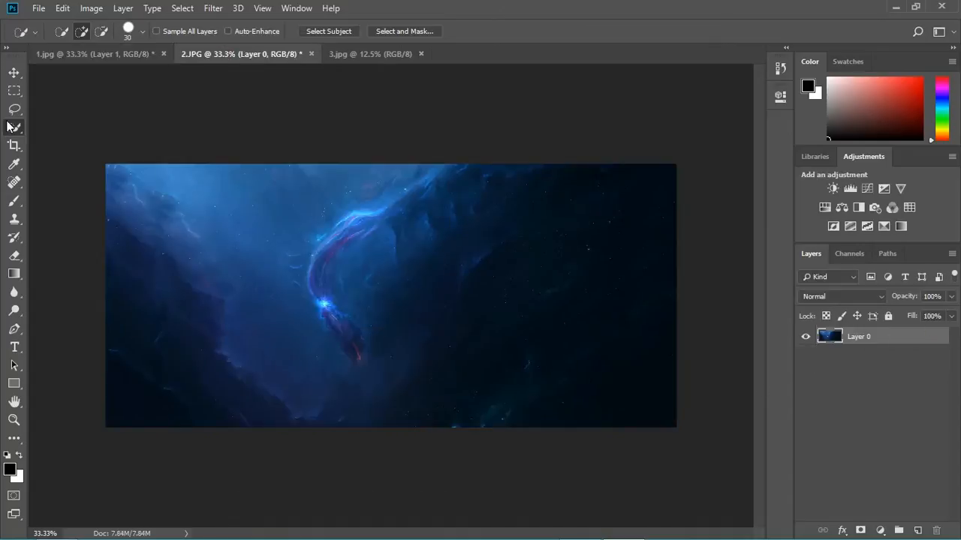
left_click(13, 72)
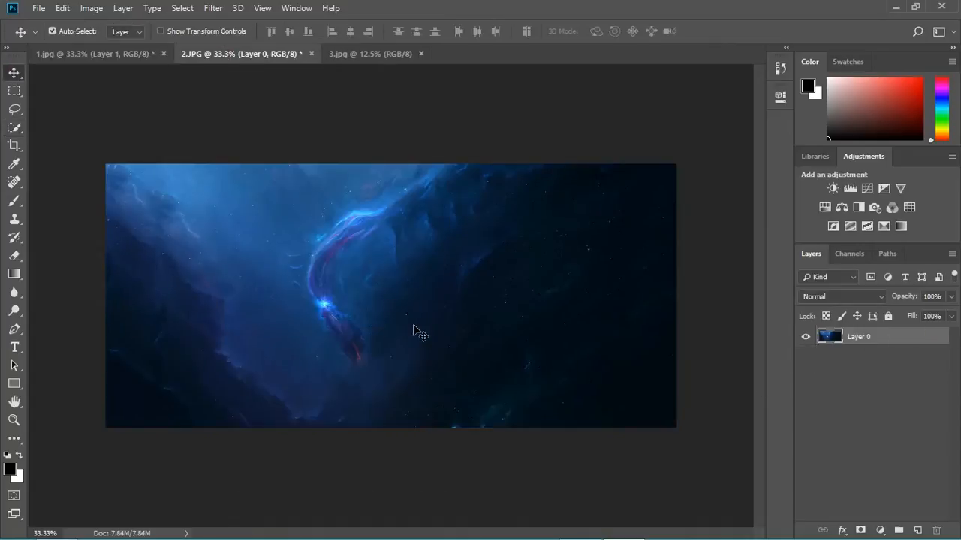
mouse_move(418, 332)
left_mouse_down()
mouse_move(318, 283)
mouse_move(123, 82)
mouse_move(120, 54)
mouse_move(476, 279)
mouse_move(485, 253)
mouse_move(381, 228)
left_mouse_up()
left_click_drag(887, 340, 883, 375)
mouse_move(450, 235)
left_mouse_down()
mouse_move(442, 230)
mouse_move(457, 223)
left_mouse_up()
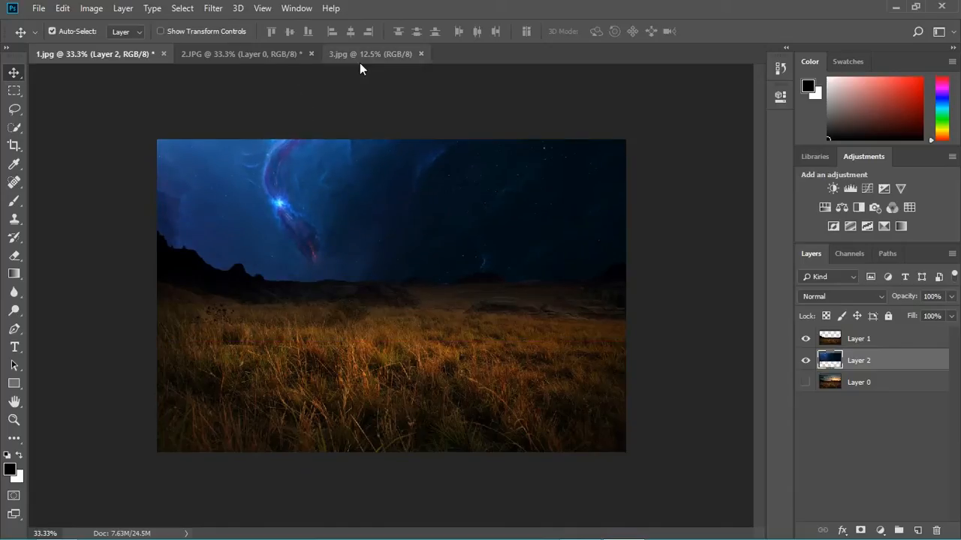
Step: Add a Color Balance adjustment clipped to Layer 1, shifting the midtones toward cyan and setting Yellow-Blue to +55
left_click(878, 338)
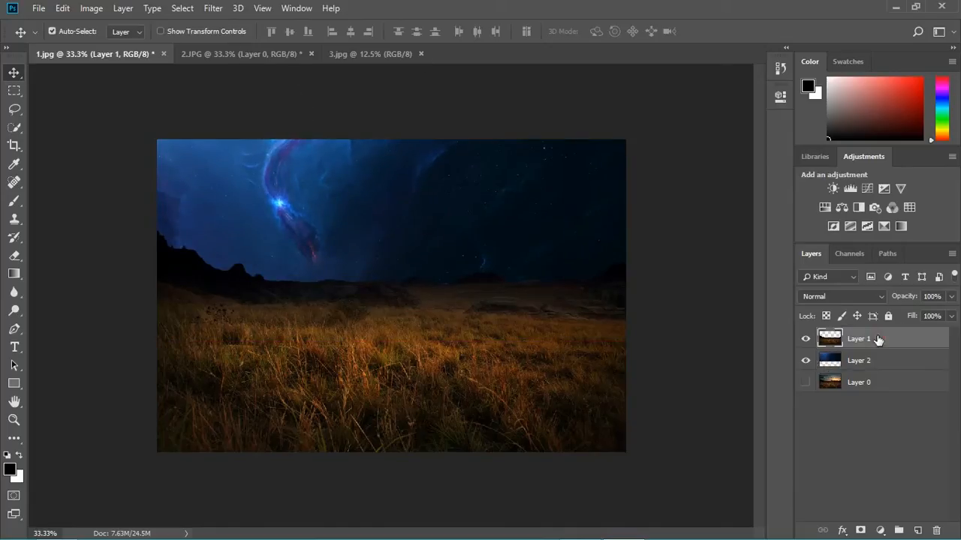
left_click(836, 212)
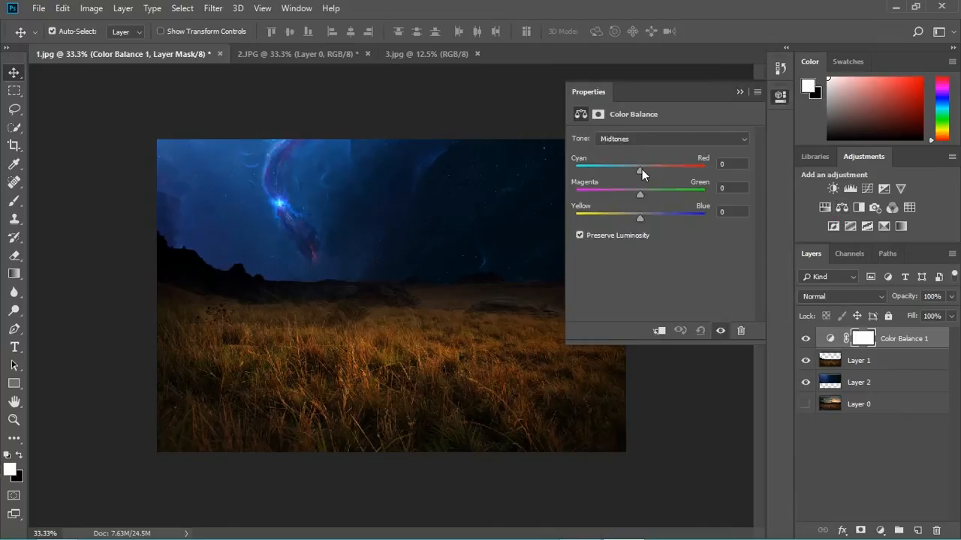
left_click_drag(641, 169, 620, 169)
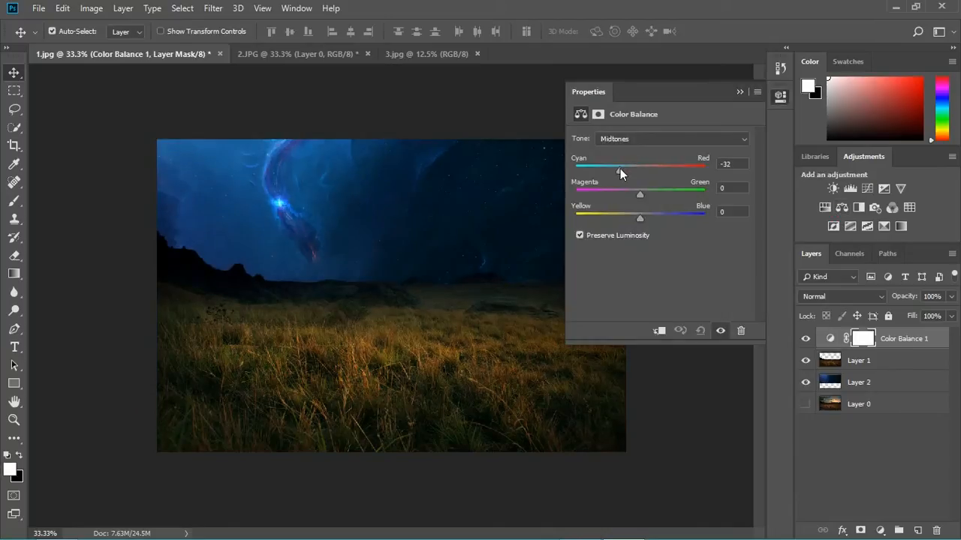
left_click(659, 333)
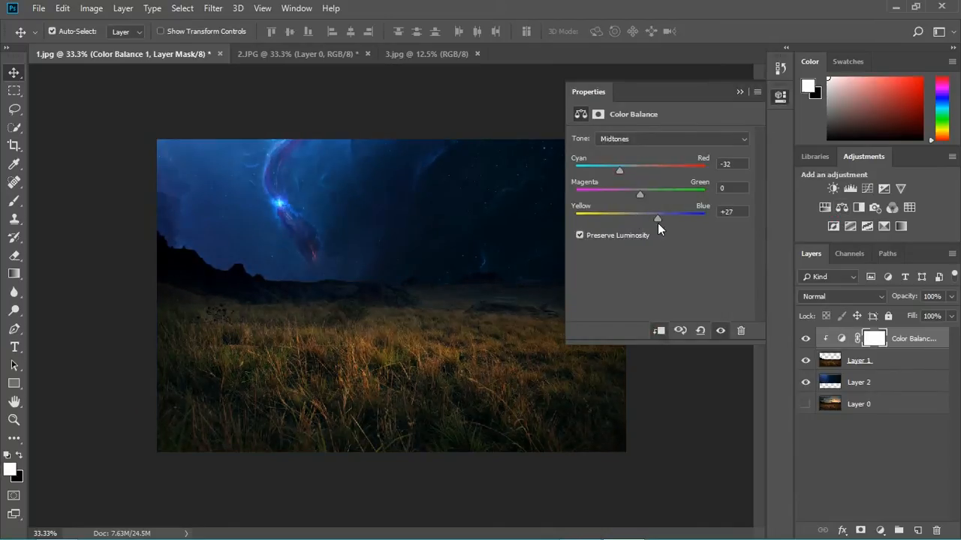
mouse_move(662, 224)
left_mouse_down()
mouse_move(683, 224)
mouse_move(675, 223)
left_mouse_up()
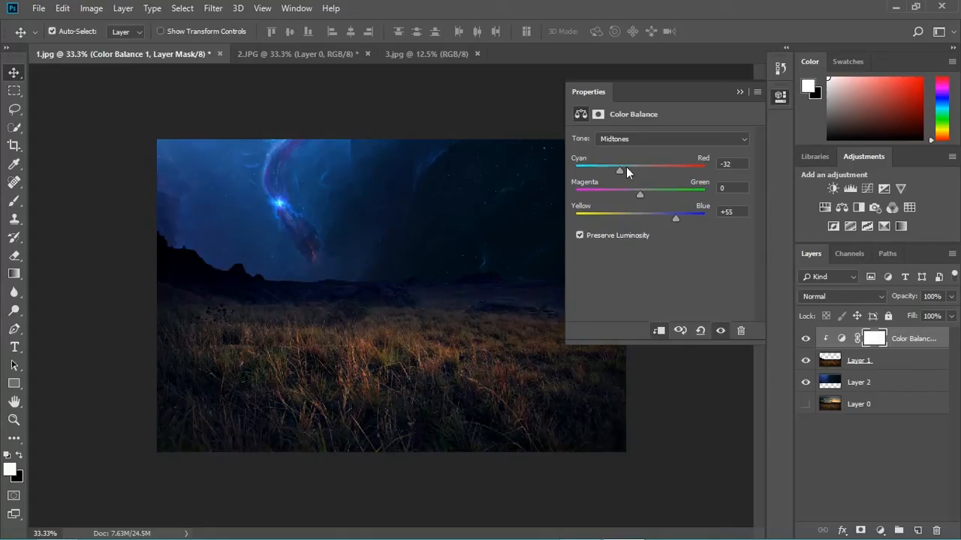
mouse_move(611, 172)
left_mouse_down()
mouse_move(606, 179)
mouse_move(615, 179)
left_mouse_up()
left_click(739, 91)
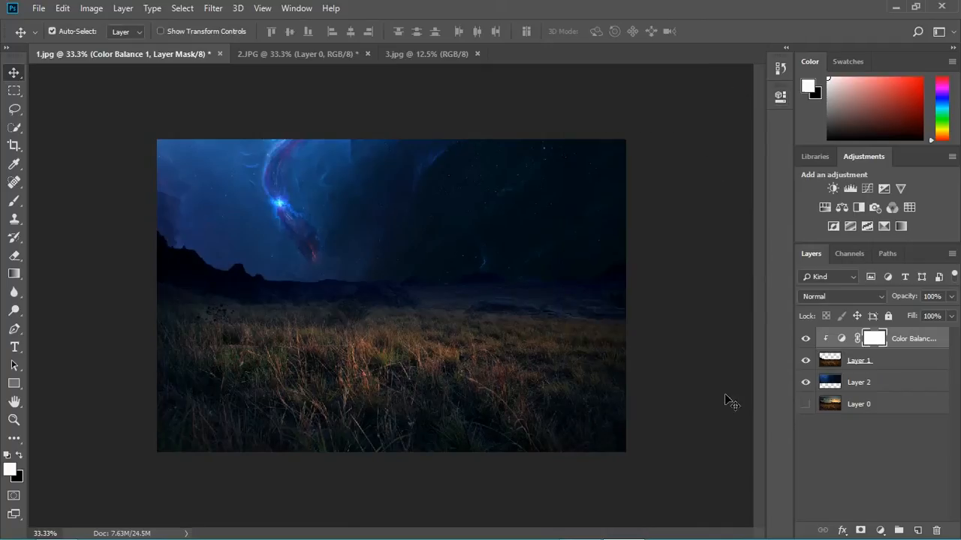
Step: Switch to the soldier image 3.jpg and unlock its Background layer
left_click(398, 52)
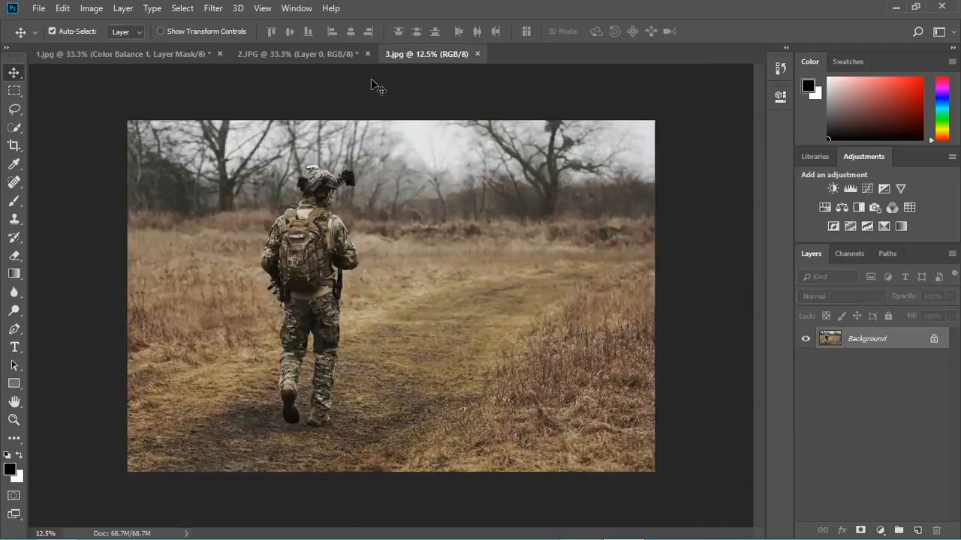
left_click(933, 340)
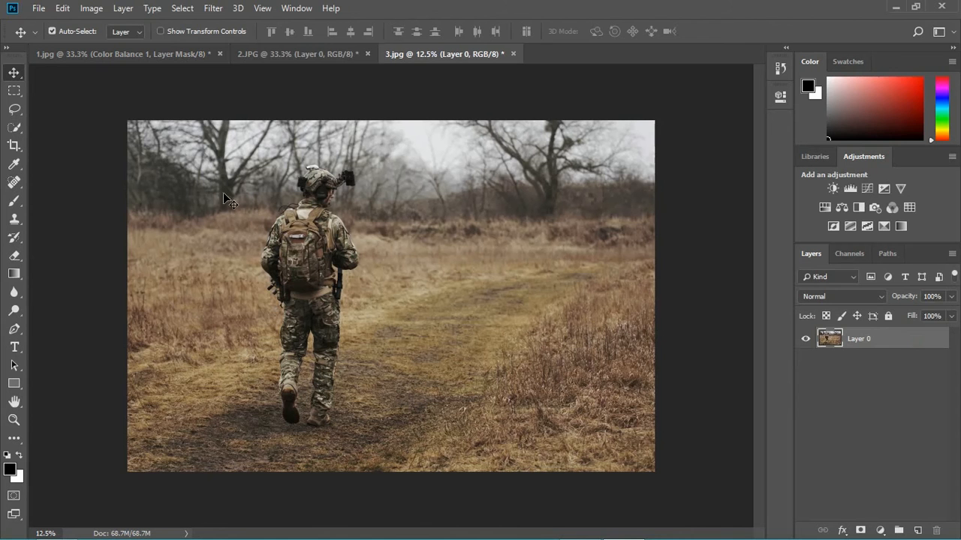
Step: Start a Pen tool path at the helmet's front edge and trace over the crown to the base of the silver helmet light
left_click(15, 328)
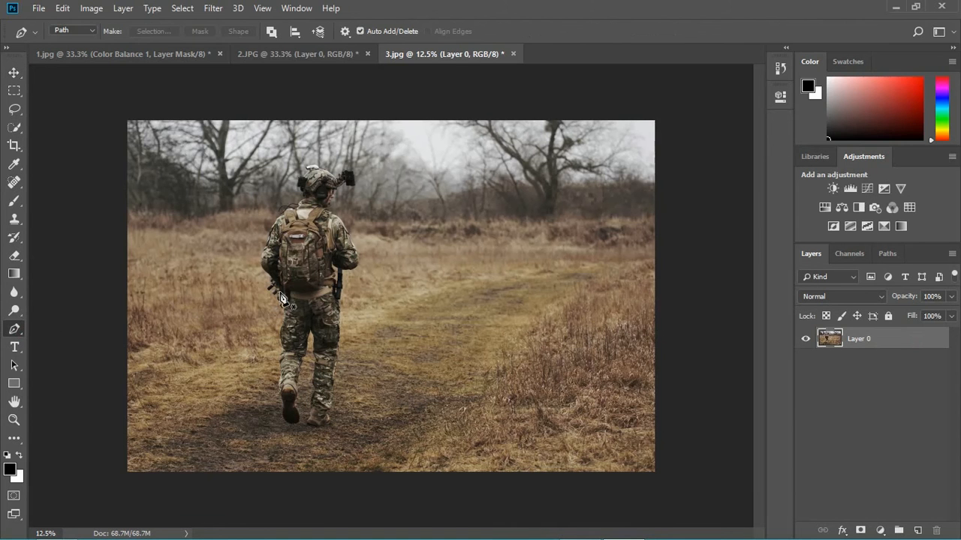
key("ctrl+plus")
key("ctrl+plus")
key("ctrl+plus")
key("ctrl+plus")
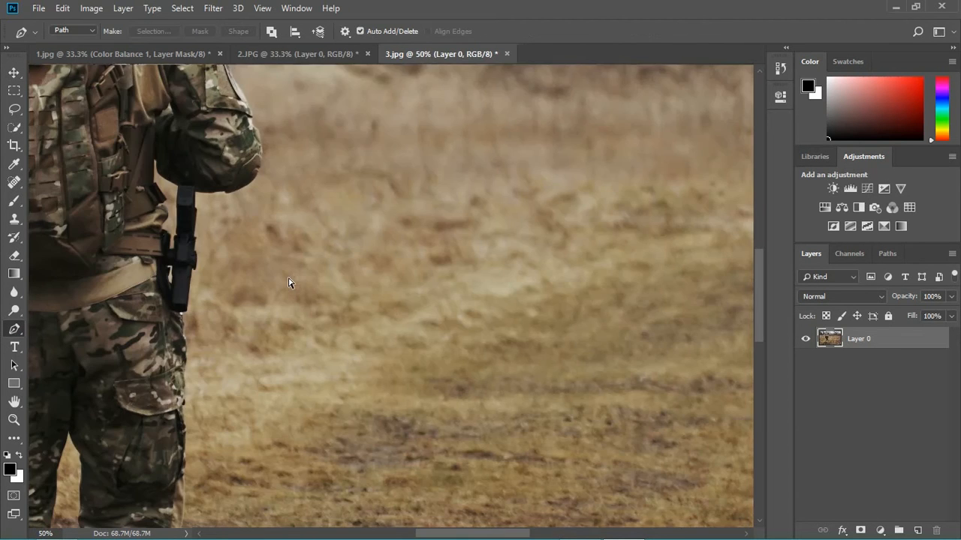
left_click_drag(282, 261, 416, 447)
left_click_drag(262, 236, 331, 379)
key("ctrl+plus")
key("ctrl+plus")
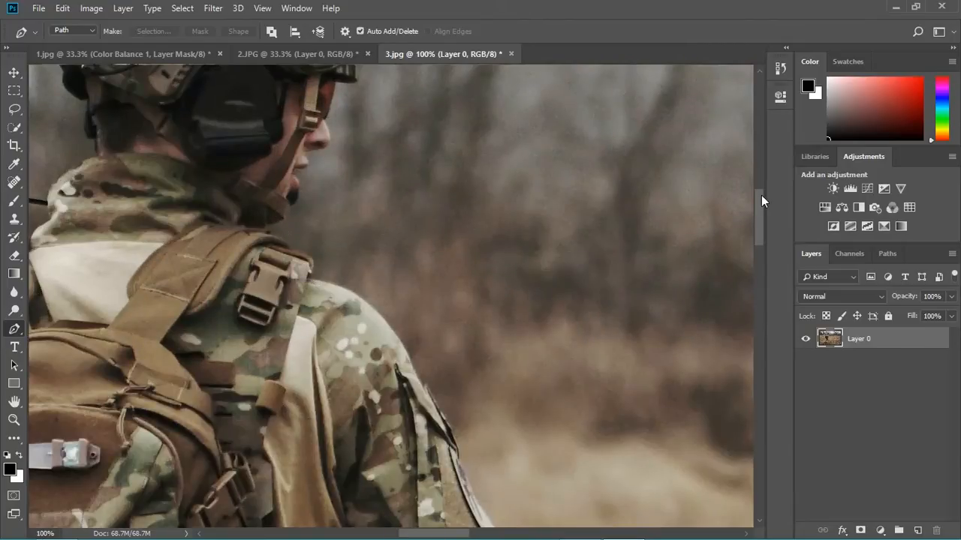
left_click_drag(191, 139, 357, 398)
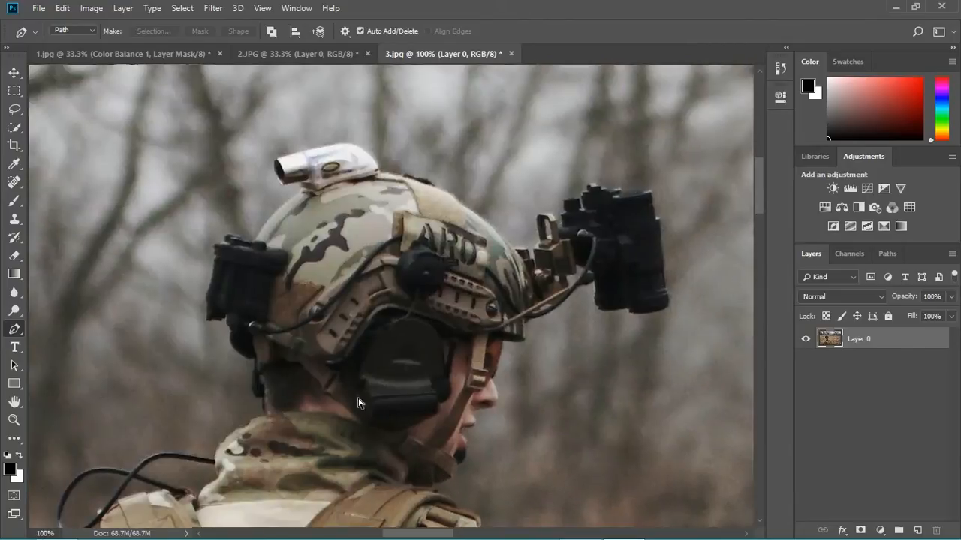
key("ctrl+plus")
key("ctrl+plus")
key("ctrl+minus")
left_click_drag(410, 266, 309, 449)
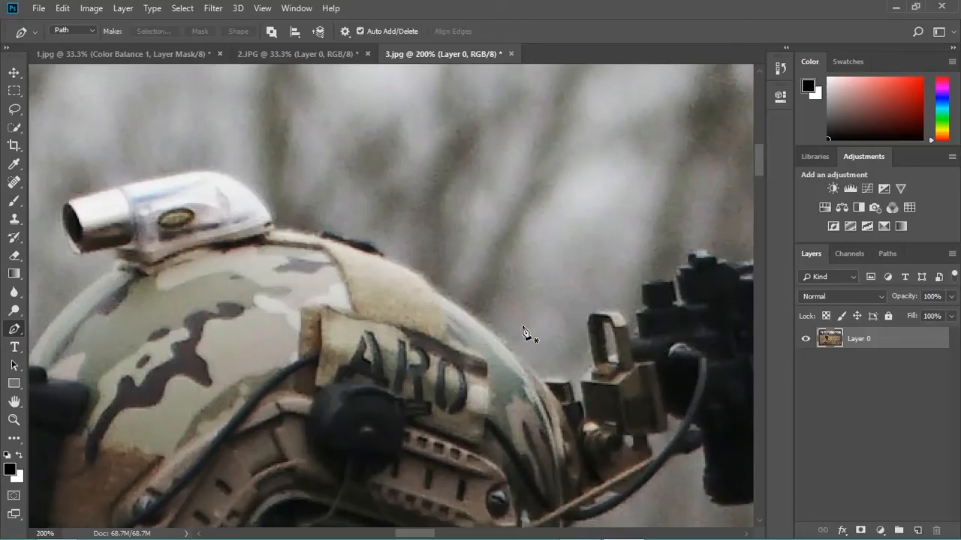
left_click(542, 381)
left_click_drag(424, 287, 386, 264)
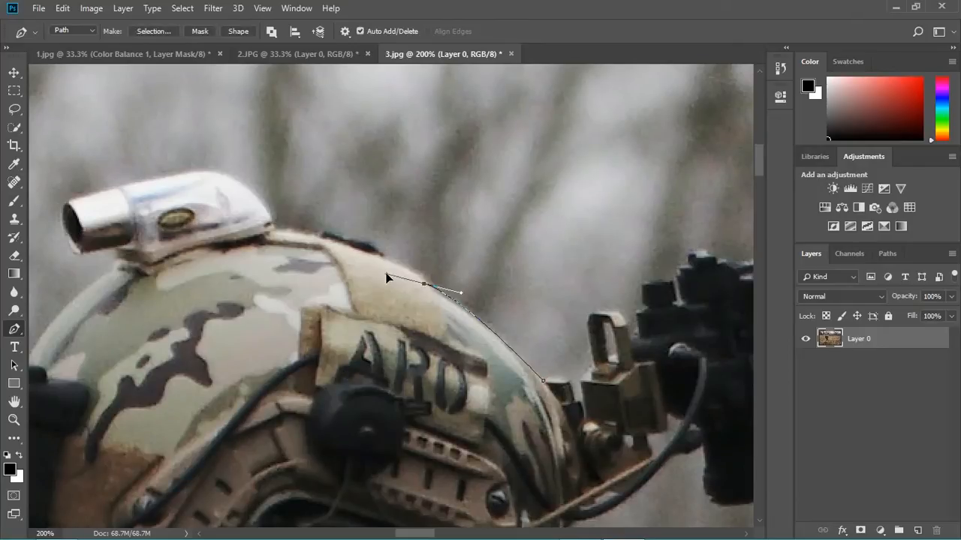
left_click(425, 286, "alt")
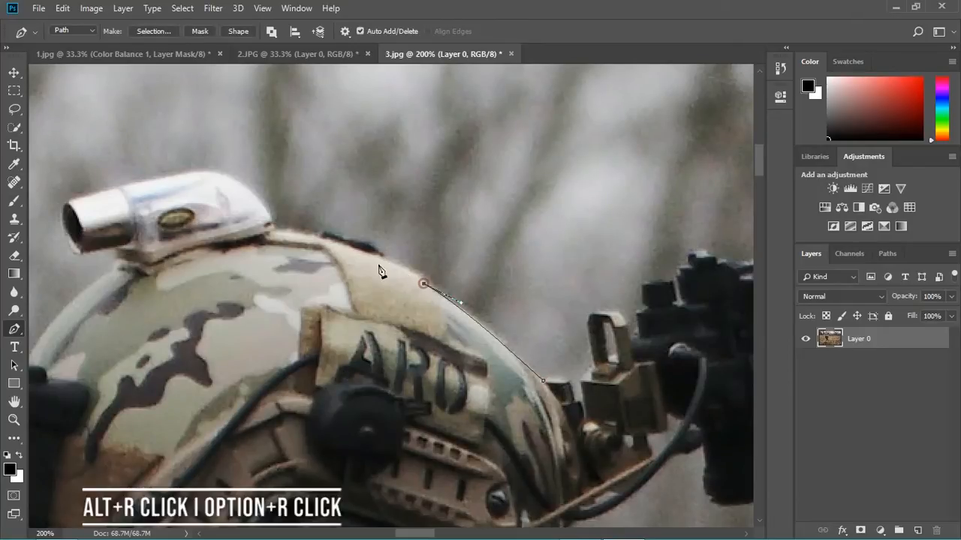
left_click_drag(280, 234, 216, 234)
left_click(282, 234, "alt")
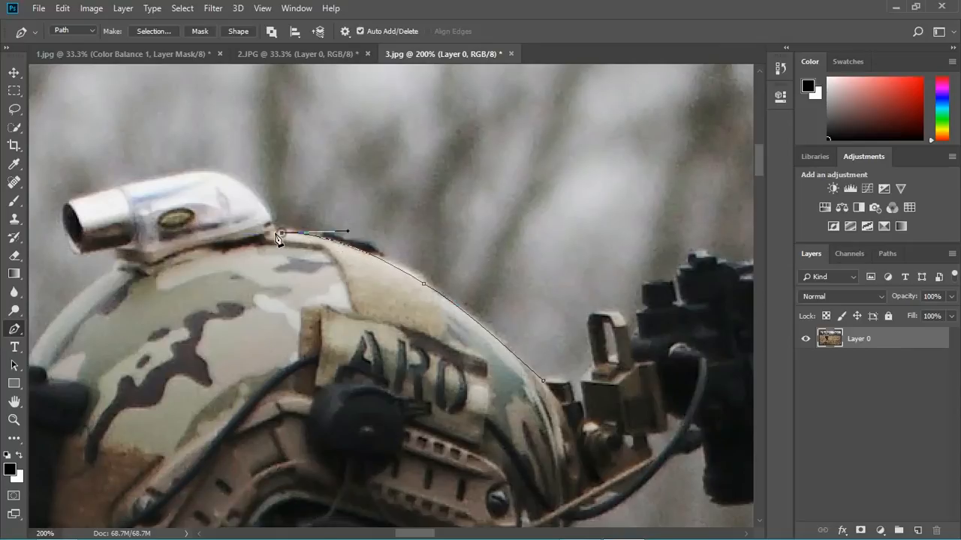
left_click(273, 232)
left_click(273, 228)
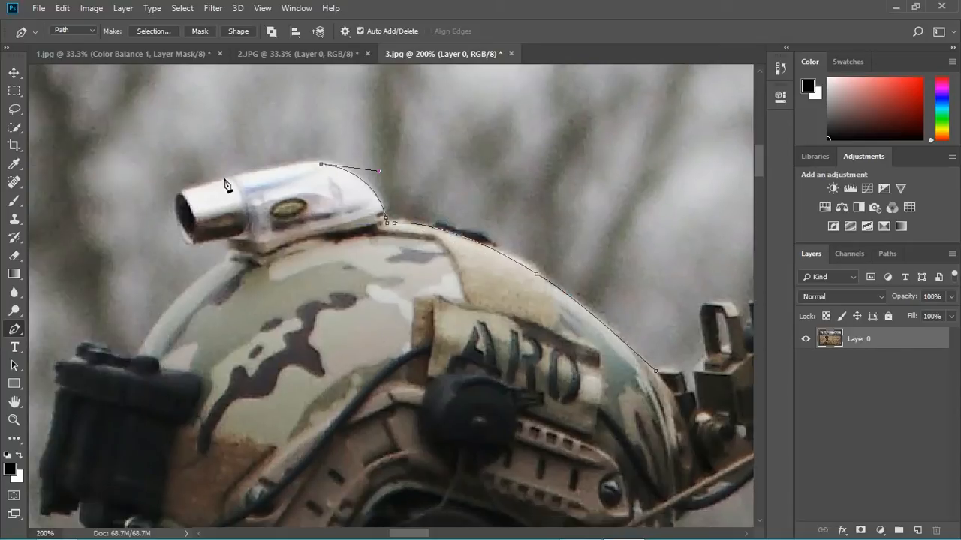
Step: Continue the path around the silver light on top of the helmet and back to the helmet shell
left_click_drag(226, 180, 161, 201)
left_click(226, 179, "alt")
left_click(182, 192)
left_click_drag(190, 243, 220, 273)
left_click(192, 243, "alt")
left_click(231, 239)
left_click(231, 249)
left_click(229, 257)
Step: Extend the path down the back of the helmet and around the black rear-mounted pack
left_click_drag(207, 337, 217, 272)
left_click(200, 331)
left_click(189, 338)
left_click(227, 333)
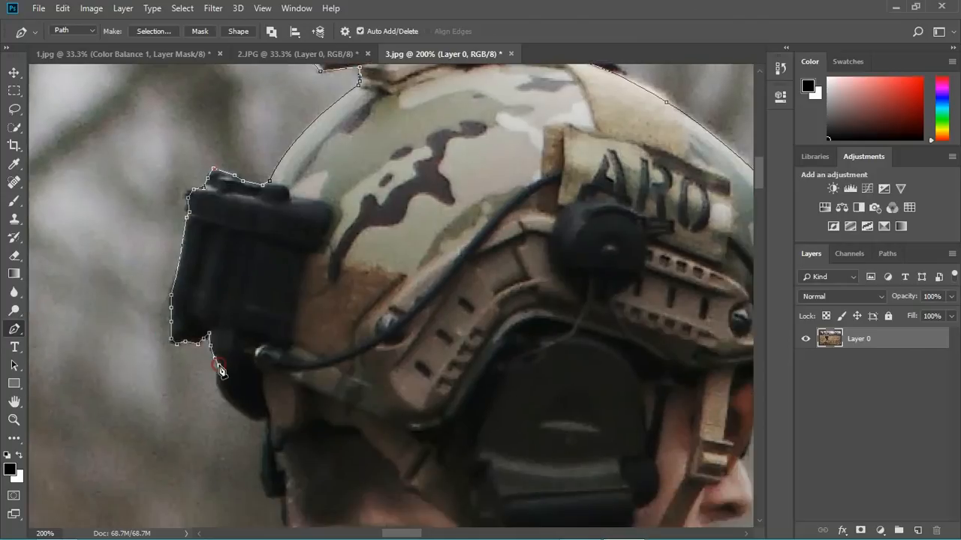
Step: Trace the path below the rear pack, down the back of the neck and along the collar to the backpack strap
left_click_drag(244, 380, 269, 391)
left_click(255, 453)
left_click_drag(268, 458, 343, 337)
left_click(350, 369)
mouse_move(253, 484)
left_mouse_down()
mouse_move(282, 527)
mouse_move(322, 409)
left_mouse_up()
left_click(302, 426)
left_click(274, 443)
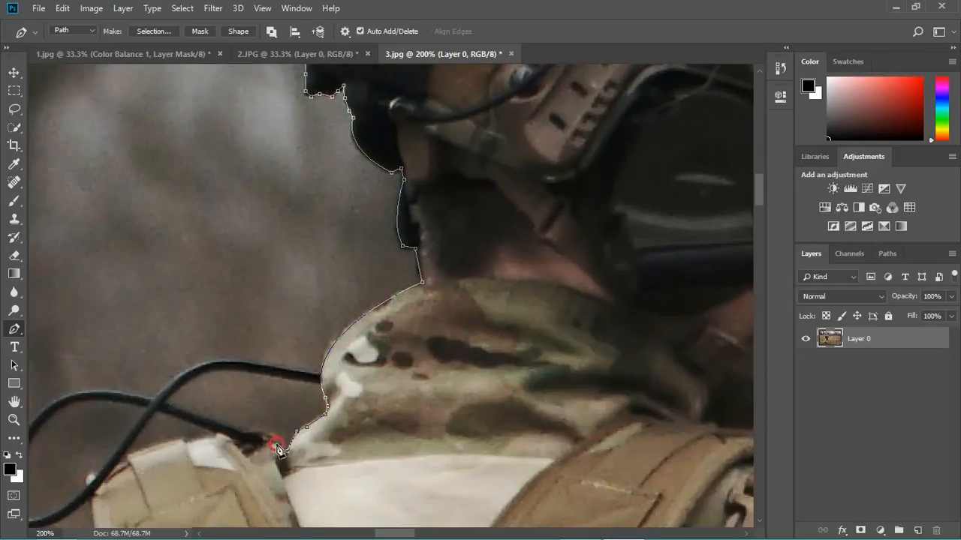
Step: Continue the path around the backpack strap and over the soldier's left shoulder to the upper sleeve
left_click_drag(224, 432, 307, 395)
left_click(210, 420)
left_click_drag(178, 458, 325, 366)
left_click(325, 398)
left_click(271, 431)
left_click_drag(201, 490, 416, 328)
left_click(416, 327)
left_click_drag(315, 521, 418, 425)
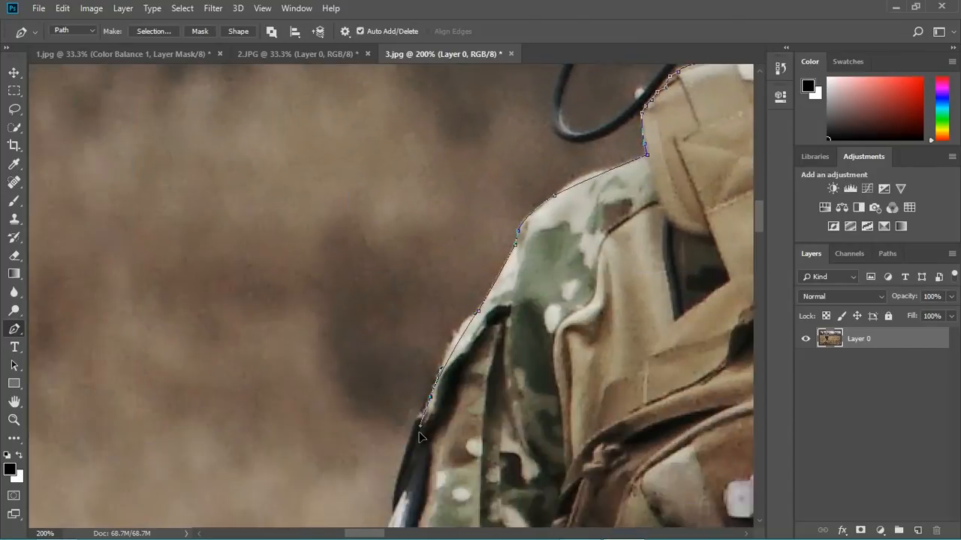
Step: Trace the path down the outer edge of the soldier's left sleeve toward the elbow
left_click(424, 425)
left_click_drag(405, 510, 530, 360)
left_click(511, 400)
left_click_drag(494, 426, 544, 316)
left_click_drag(530, 350, 521, 373)
left_click(491, 353)
left_click_drag(501, 524, 405, 133)
Step: Carry the path along the underside of the left arm and around the end of the black weapon cylinder
left_click_drag(500, 365, 572, 413)
left_click_drag(572, 413, 553, 295)
left_click_drag(545, 338, 550, 368)
left_click(519, 375)
left_click(540, 390)
left_click(541, 426)
left_click_drag(469, 493, 536, 407)
left_click_drag(564, 440, 579, 445)
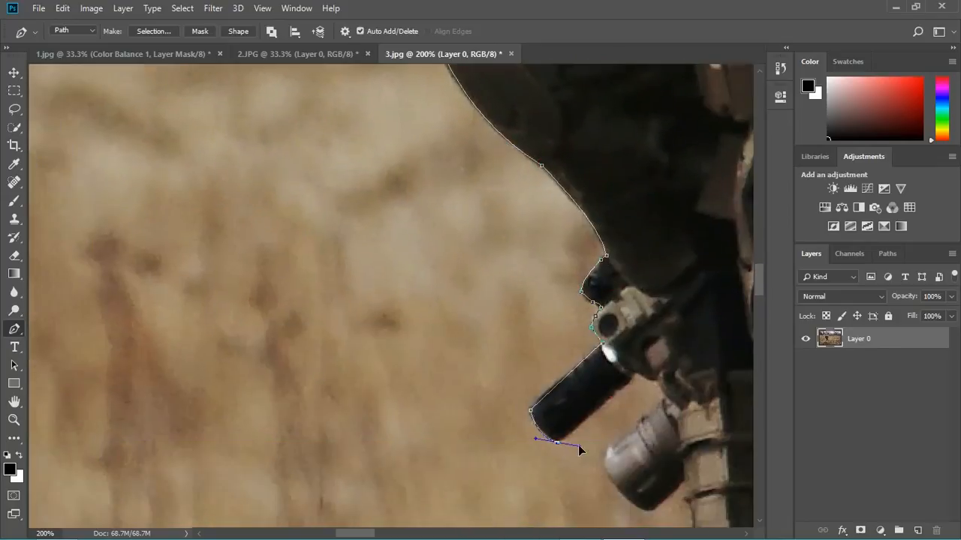
Step: Trace the path around the silver cylinder below the black one and down the edge of the hip pouch
left_click(622, 391)
left_click_drag(622, 391, 575, 349)
left_click_drag(590, 458, 630, 489)
left_click(613, 464)
mouse_move(642, 449)
left_mouse_down()
mouse_move(615, 369)
mouse_move(488, 301)
left_mouse_up()
left_click(625, 417)
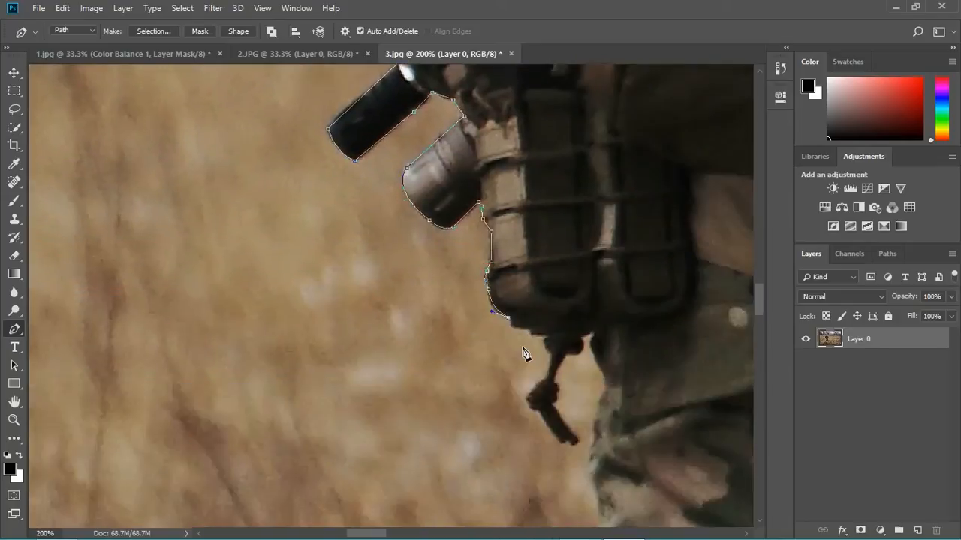
Step: Continue the path along the bottom of the hip pouch and around the dangling cord
left_click(547, 337)
left_click(529, 403)
left_click(573, 443)
left_click(583, 352)
left_click(592, 335)
Step: Trace the path down the outer edge of the left trouser leg past the thigh pocket
left_click_drag(602, 375, 524, 144)
left_click_drag(513, 229, 519, 248)
left_click_drag(546, 350, 503, 270)
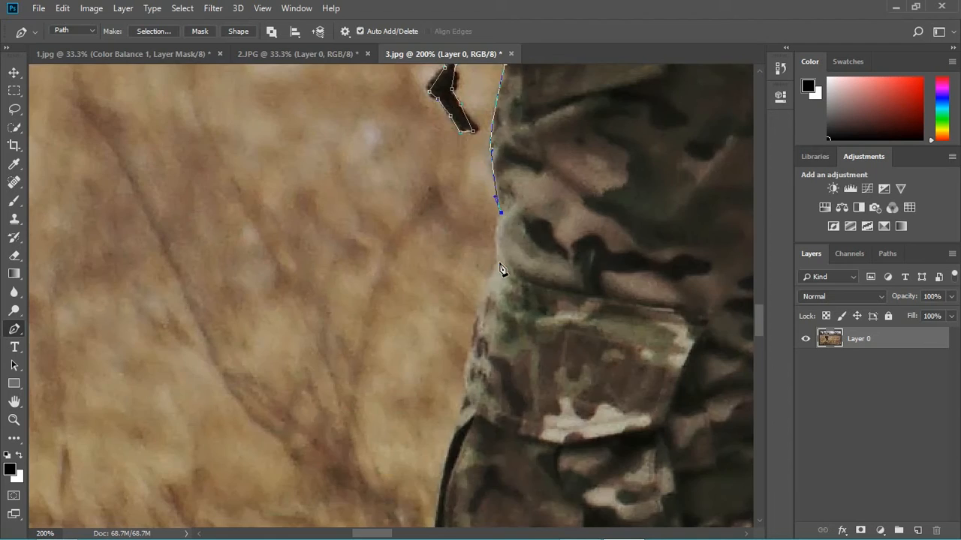
left_click(498, 272)
left_click_drag(443, 491, 501, 293)
Step: Continue the path down the outer edge of the left trouser leg to the folds around the knee
left_click_drag(501, 424, 433, 139)
left_click(501, 424, "alt")
left_click(476, 368)
left_click_drag(453, 384, 474, 190)
left_click_drag(457, 201, 446, 251)
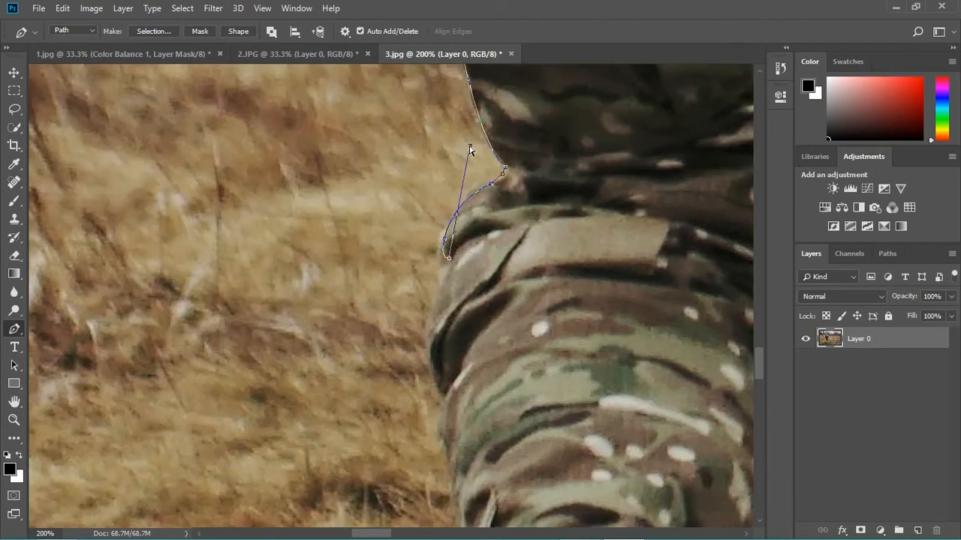
Step: Trace the path down the outer edge of the lower left trouser leg and onto the side of the boot
left_click_drag(446, 322, 439, 177)
left_click(440, 247)
left_click(451, 244)
left_click_drag(443, 390, 376, 199)
left_click(401, 377)
left_click_drag(412, 407, 357, 158)
left_click_drag(371, 312, 363, 352)
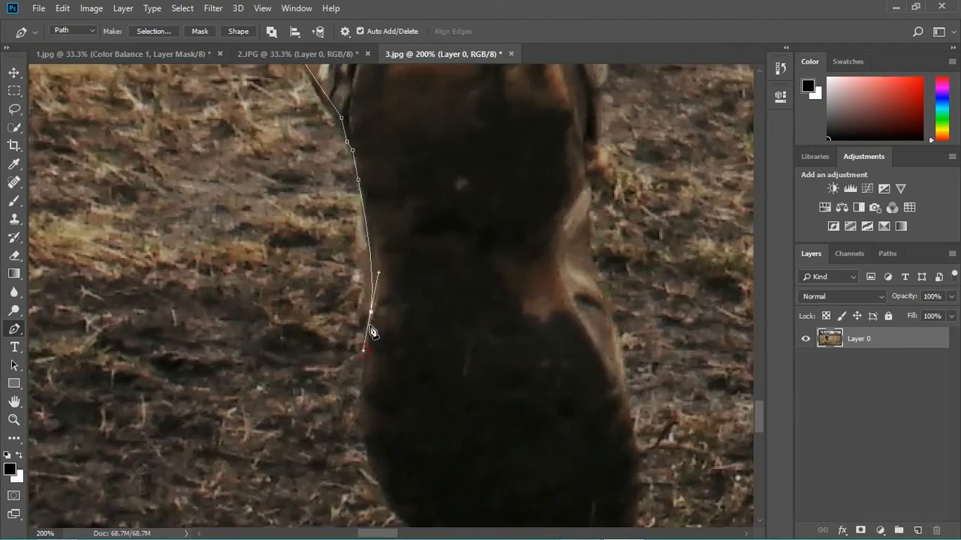
Step: Carry the path around the bottom of the left boot and up its inner side to the trouser hem
left_click_drag(390, 413, 370, 288)
left_click_drag(473, 441, 643, 459)
left_click_drag(610, 401, 627, 346)
left_click_drag(602, 267, 527, 425)
left_click_drag(516, 339, 455, 415)
left_click_drag(464, 328, 459, 277)
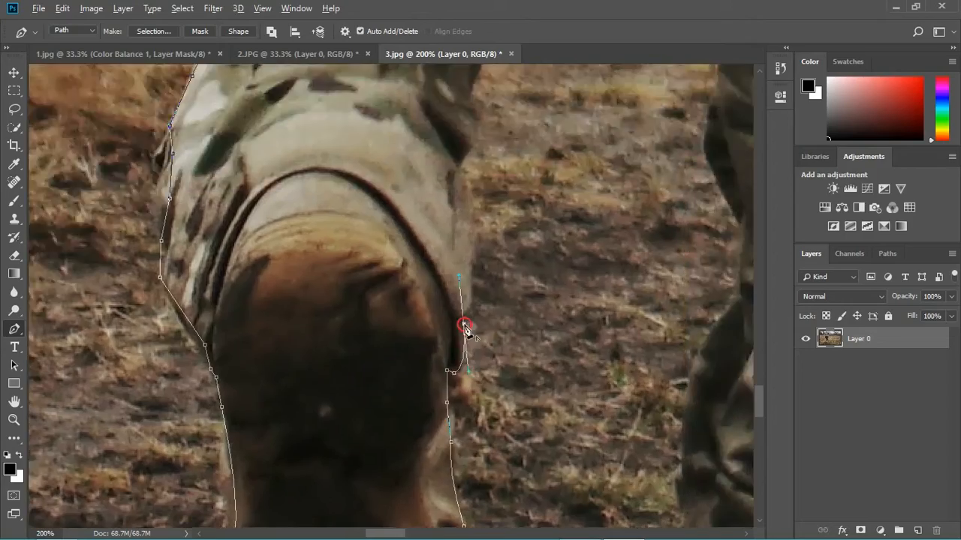
Step: Trace the path up the inner edge of the left trouser leg towards the crotch
left_click_drag(449, 226, 406, 434)
left_click(405, 345)
left_click_drag(405, 308, 399, 379)
left_click_drag(413, 324, 424, 305)
left_click_drag(443, 221, 338, 390)
left_click_drag(338, 391, 333, 360)
left_click_drag(370, 277, 321, 342)
left_click_drag(318, 313, 240, 460)
left_click(301, 373)
Step: Carry the path across the crotch and down the inner edge of the right thigh to the knee
left_click_drag(325, 222, 225, 433)
left_click_drag(270, 203, 269, 195)
left_click(314, 288)
left_click_drag(321, 450, 307, 316)
left_click_drag(306, 334, 290, 368)
left_click_drag(333, 454, 302, 293)
left_click_drag(303, 322, 353, 387)
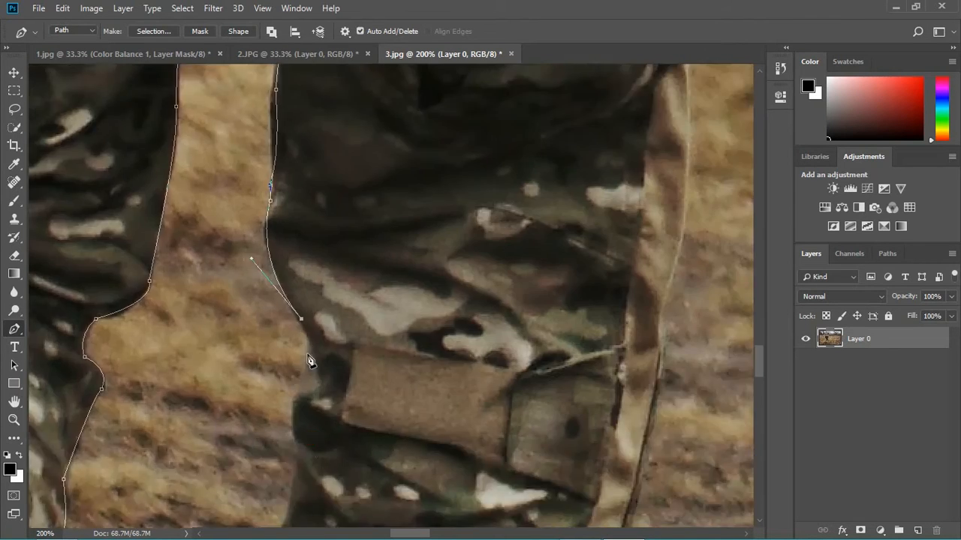
Step: Continue the path down the inner edge of the lower right trouser leg to the boot
left_click_drag(310, 451, 333, 127)
left_click_drag(323, 389, 372, 457)
left_click_drag(339, 424, 387, 349)
left_click(373, 388)
left_click_drag(373, 388, 436, 210)
Step: Trace the path around the sole and heel of the right boot
mouse_move(381, 392)
left_mouse_down()
mouse_move(394, 488)
mouse_move(420, 178)
left_mouse_up()
left_click(382, 392, "alt")
left_click(415, 313)
left_click(418, 325)
left_click(409, 353)
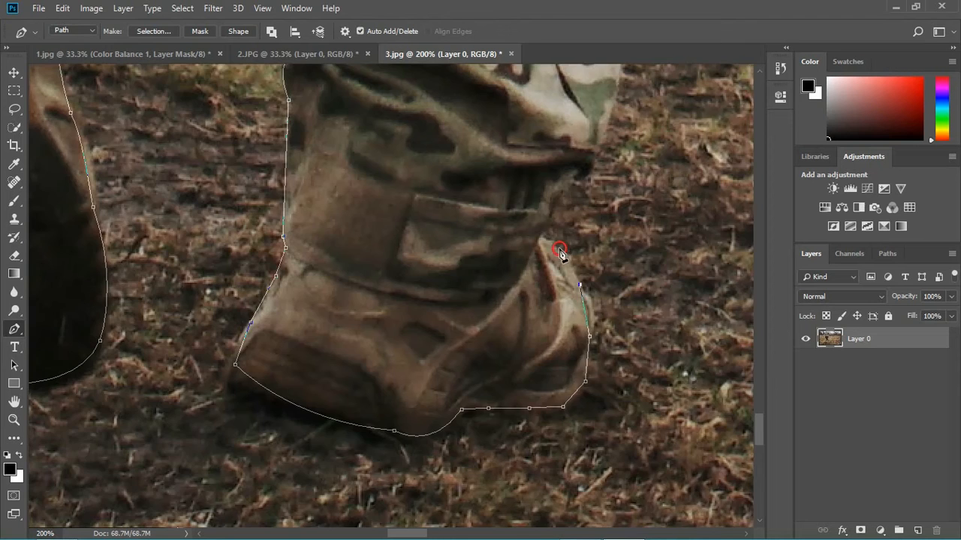
Step: Carry the path up the back of the right boot and along the outer trouser edge to the hanging strap
left_click(559, 249)
left_click_drag(525, 248, 324, 460)
left_click(397, 219)
left_click_drag(362, 218, 68, 518)
left_click(127, 371)
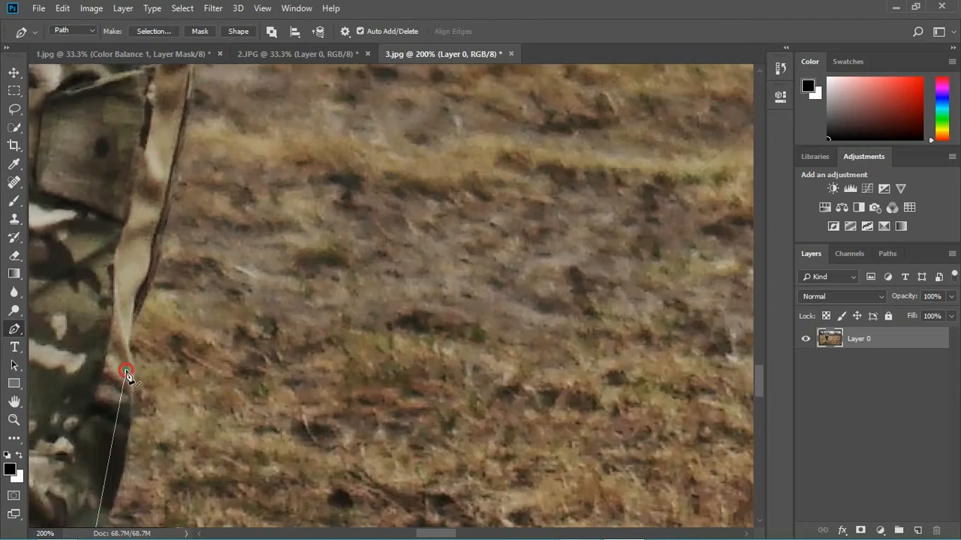
left_click_drag(133, 363, 92, 438)
left_click_drag(150, 188, 89, 442)
Step: Trace the path up the outer edge of the right thigh to the lower end of the holster
left_click(76, 434)
left_click(93, 338)
left_click(120, 365)
left_click_drag(105, 150, 121, 338)
left_click(108, 273)
left_click_drag(126, 299, 129, 291)
Step: Continue the path up the outer edge of the black holster, following its notches
left_click_drag(142, 143, 102, 287)
left_click(123, 212)
left_click(112, 205)
left_click(112, 330)
left_click_drag(116, 100, 107, 369)
left_click(116, 308)
left_click(110, 299)
Step: Trace the path around the right elbow and up the outer edge of the sleeve
left_click_drag(330, 150, 256, 465)
left_click_drag(299, 392, 278, 350)
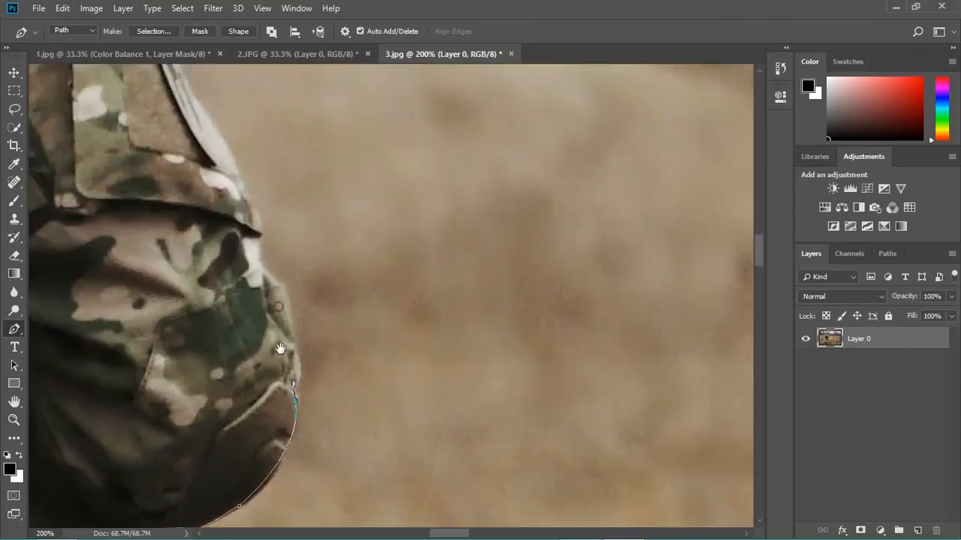
left_click(265, 242)
left_click_drag(232, 191, 199, 511)
left_click(148, 382)
Step: Carry the path over the right shoulder and around the backpack strap buckle towards the neck
left_click_drag(45, 180, 277, 422)
left_click_drag(167, 322, 87, 315)
left_click(167, 322, "alt")
mouse_move(167, 324)
left_mouse_down()
mouse_move(281, 369)
mouse_move(281, 481)
left_mouse_up()
left_click(284, 467)
left_click(287, 453)
left_click(286, 438)
left_click(230, 417)
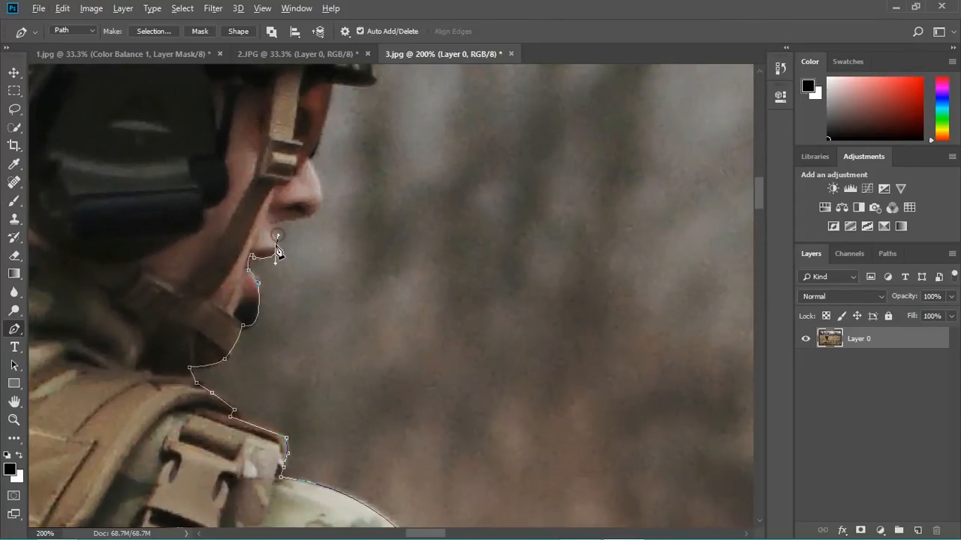
Step: Trace the path around the nose and up the face, following the helmet brim to the goggle cable
left_click(270, 228)
left_click_drag(270, 227, 285, 260)
left_click(322, 250)
left_click_drag(335, 218, 337, 210)
left_click(323, 194)
left_click_drag(349, 117, 252, 309)
left_click(291, 305)
left_click_drag(301, 262, 202, 339)
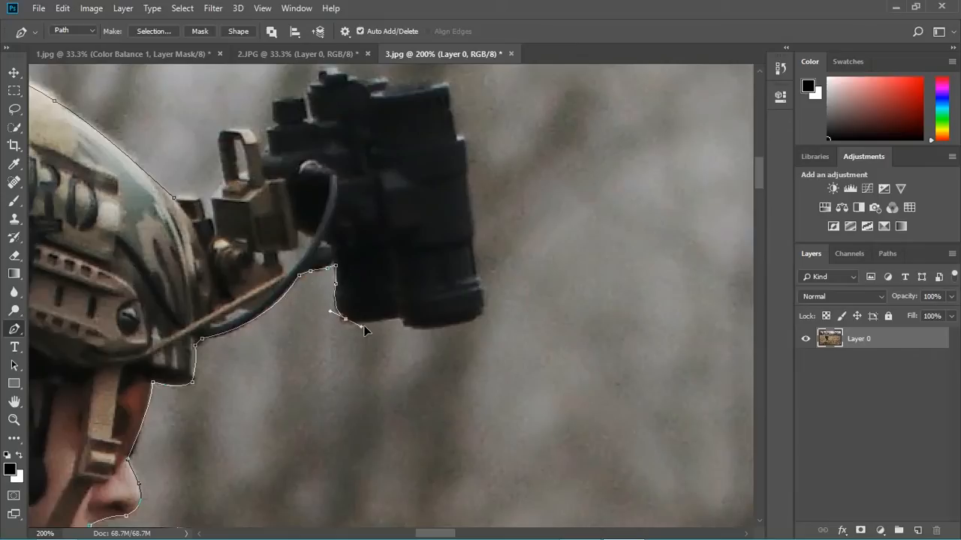
Step: Continue the path around the bottom and outer side of the night-vision goggles
left_click(396, 315)
left_click_drag(408, 309, 302, 352)
left_click(297, 363)
left_click_drag(365, 359, 399, 347)
left_click(378, 349)
left_click_drag(355, 235, 396, 391)
Step: Trace the path across the top of the night-vision goggles and around their knobs
left_click_drag(323, 285, 265, 283)
left_click(323, 285, "alt")
left_click(286, 275)
left_click(280, 272)
left_click(273, 270)
left_click(253, 274)
key("ctrl+plus")
left_click_drag(173, 355, 260, 347)
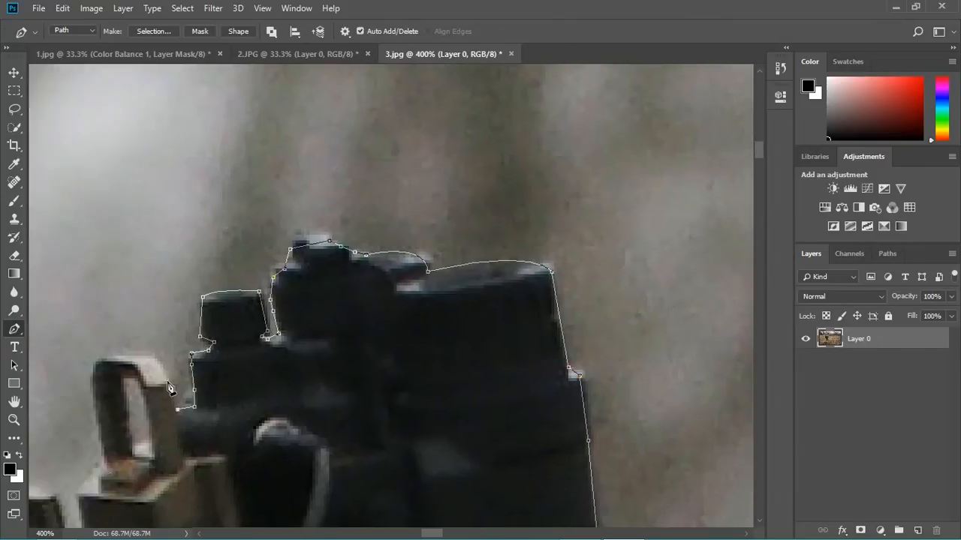
Step: Trace the path around the goggle mount loop and bracket, and close the outline at the helmet's front edge
left_click(170, 382)
left_click(150, 356)
left_click(105, 359)
left_click(88, 376)
left_click_drag(93, 399, 244, 340)
left_click(256, 398)
left_click(228, 435)
left_click(242, 505)
left_click(216, 477)
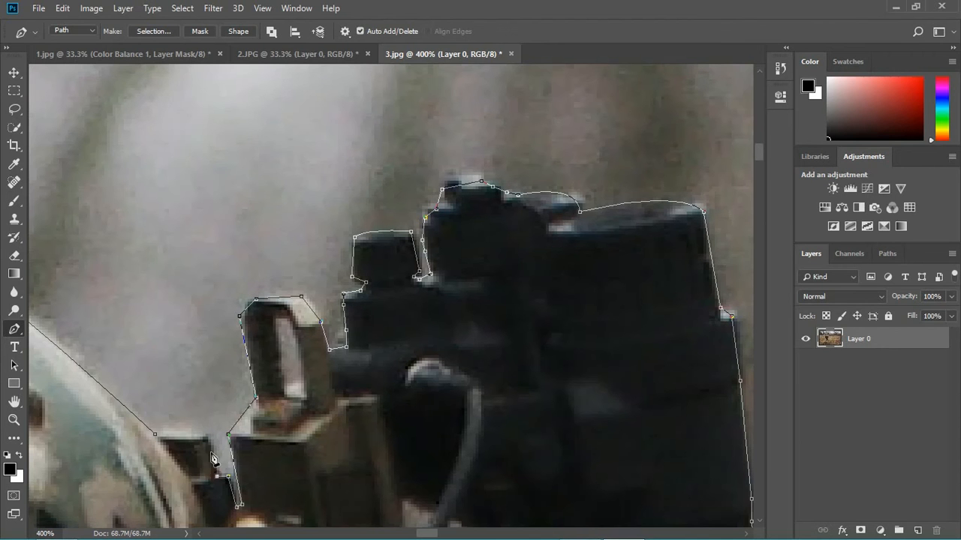
left_click(208, 437)
left_click_drag(347, 500, 313, 333)
Step: Start a second path in the narrow background gap between the belt and the holster
key("ctrl+minus")
key("ctrl+minus")
key("ctrl+minus")
key("ctrl+minus")
key("ctrl+minus")
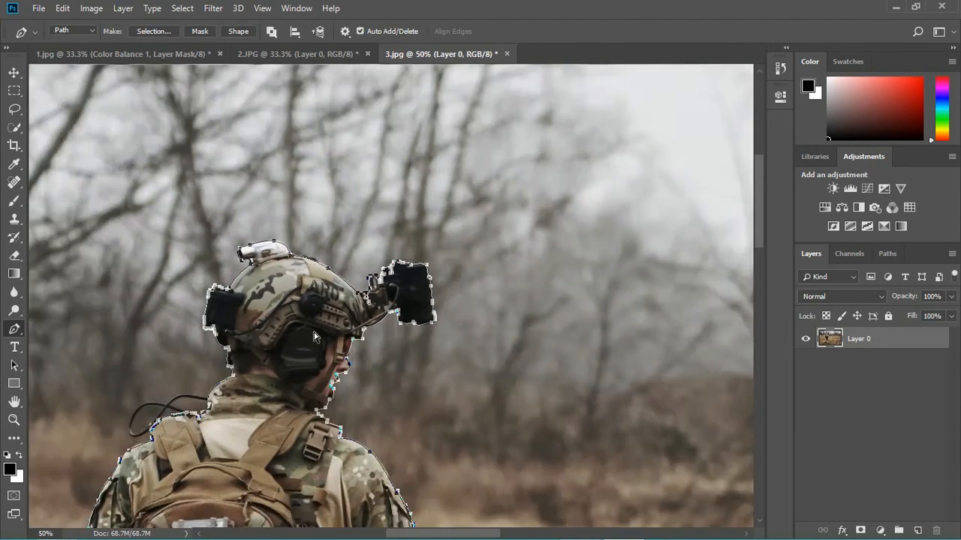
key("ctrl+plus")
key("ctrl+plus")
left_click_drag(377, 449, 353, 268)
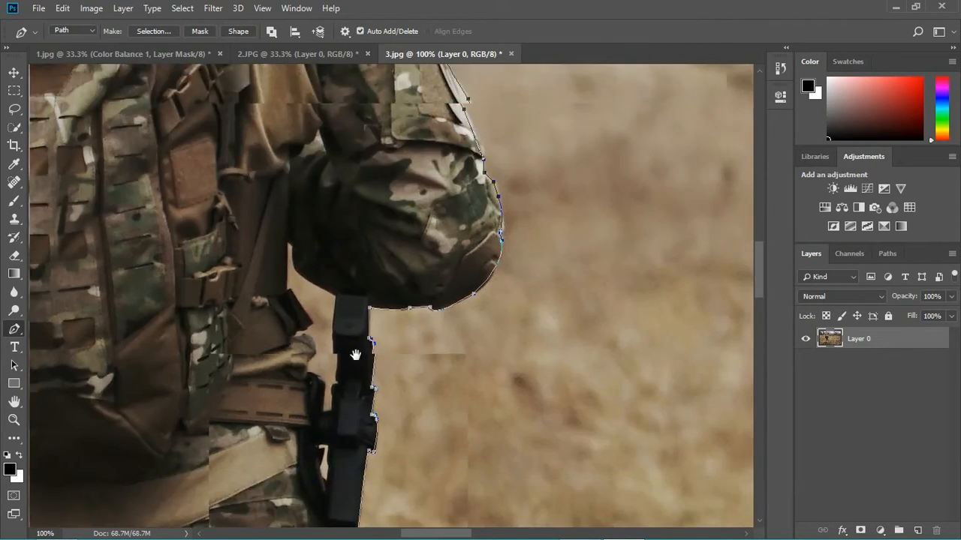
key("ctrl+plus")
key("ctrl+plus")
left_click_drag(317, 402, 399, 307)
left_click_drag(349, 443, 339, 323)
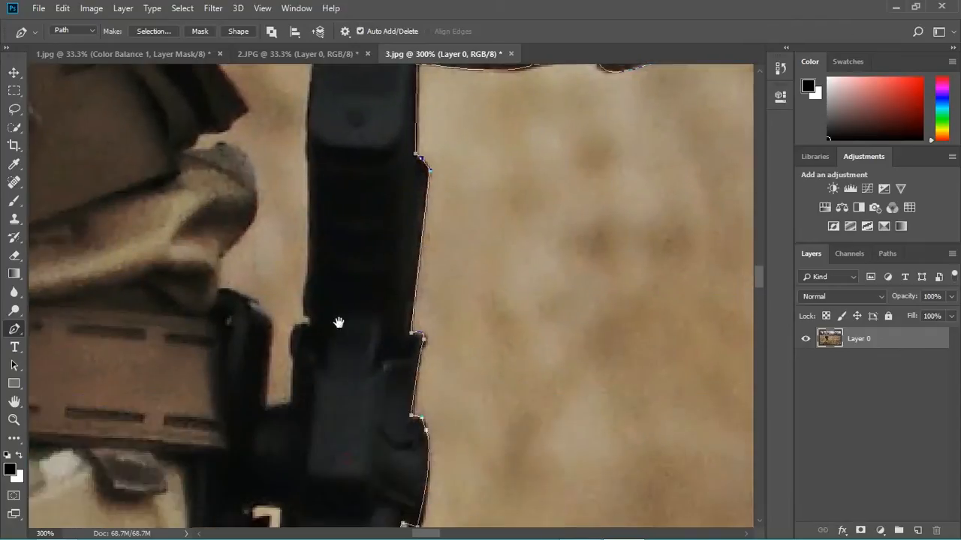
left_click_drag(268, 410, 292, 405)
left_click_drag(295, 326, 324, 350)
left_click(308, 325)
Step: Trace the gap path up the holster's inner edge and under the right sleeve, returning down the torso's side
left_click(327, 305)
left_click_drag(326, 278, 342, 333)
left_click_drag(347, 296, 387, 387)
left_click(392, 307)
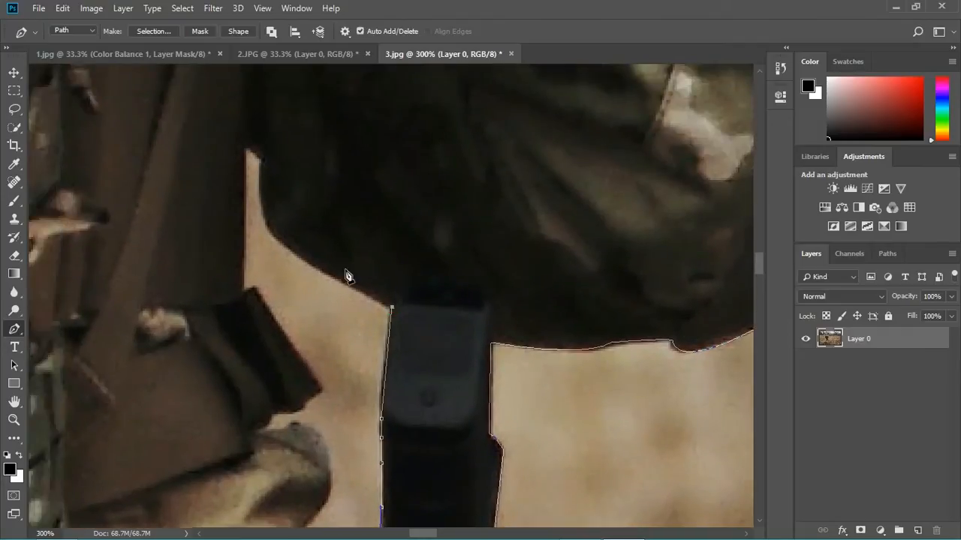
left_click(272, 229)
left_click_drag(261, 178, 262, 156)
left_click(244, 290)
left_click(256, 288)
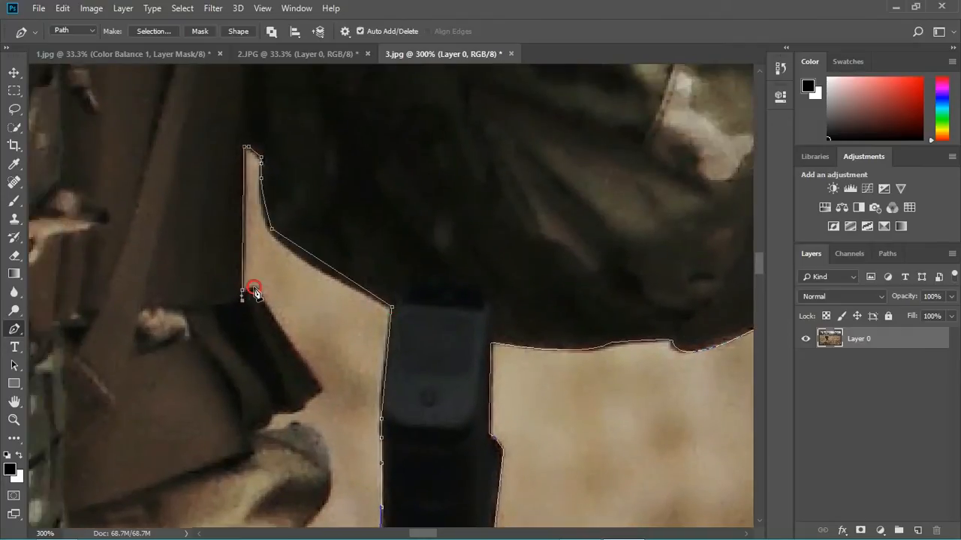
Step: Continue the gap path around the dark flap at the waist to the rolled fabric below it
left_click(318, 389)
left_click(304, 403)
left_click(291, 412)
left_click(278, 411)
left_click(266, 420)
left_click_drag(256, 426, 246, 388)
Step: Trace the gap path around the rolled fabric and belt edge, closing it beside the holster
left_click_drag(301, 480, 285, 380)
left_click(283, 395)
left_click_drag(283, 395, 263, 347)
left_click(263, 356)
left_click_drag(315, 389, 321, 425)
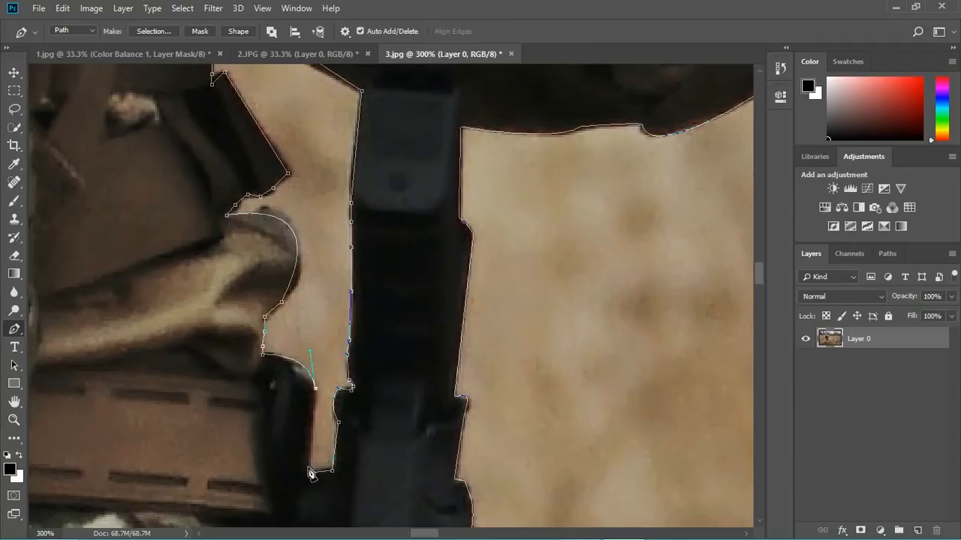
left_click(311, 473)
Step: Select the soldier's full outline path together with the gap path and access the path operations
key("ctrl+minus")
key("ctrl+minus")
key("ctrl+minus")
key("ctrl+minus")
key("ctrl+minus")
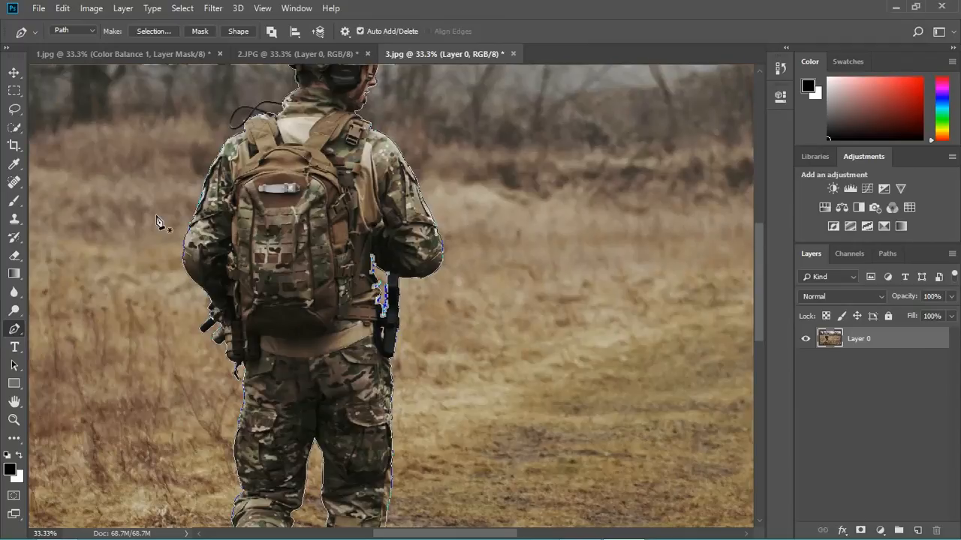
left_click(14, 365)
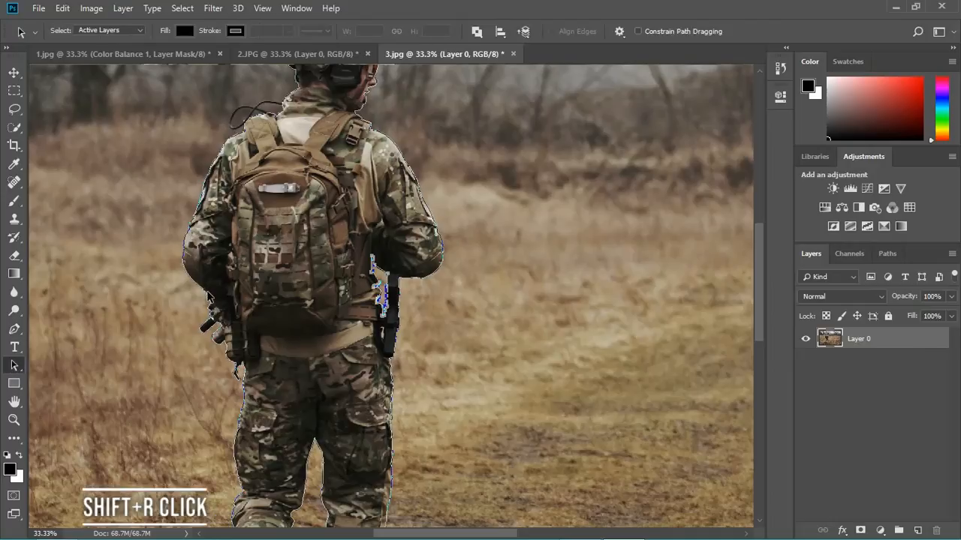
left_click(208, 298)
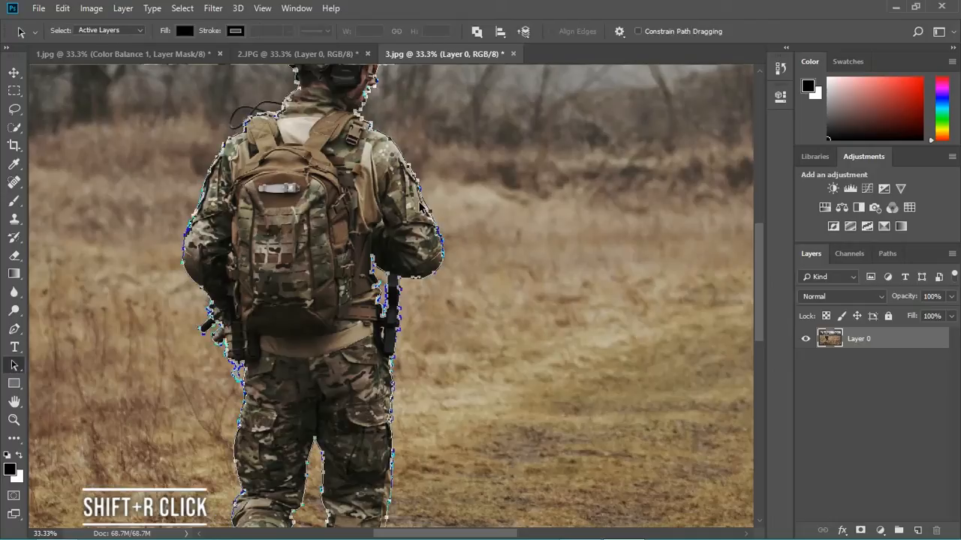
left_click(480, 33)
left_click(480, 33)
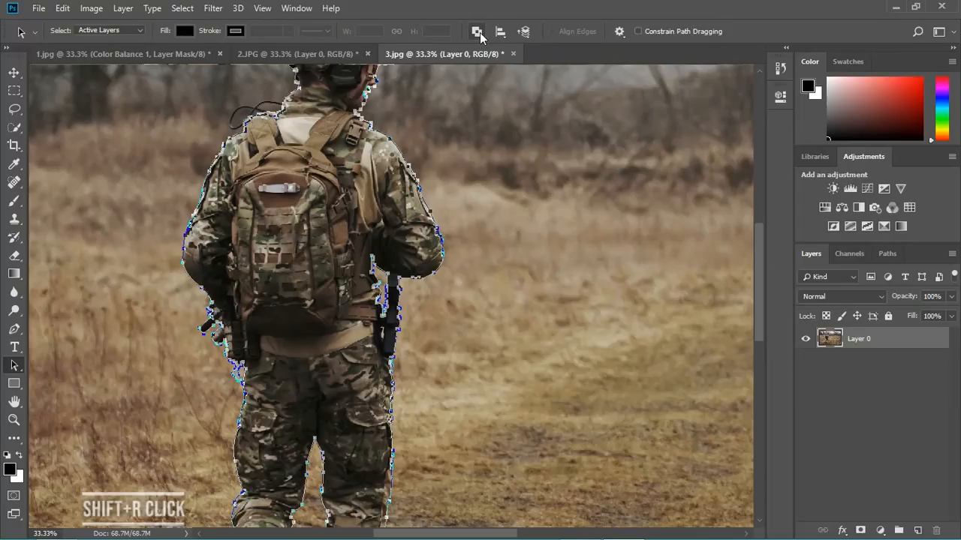
Step: Convert the paths into a new anti-aliased selection with a feather radius of 0 pixels
key("p")
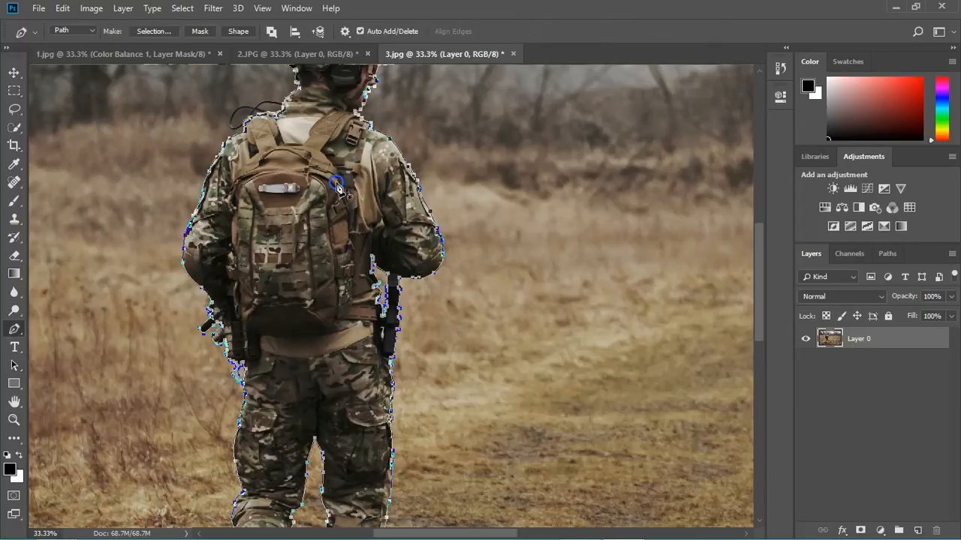
right_click(337, 184)
left_click(361, 242)
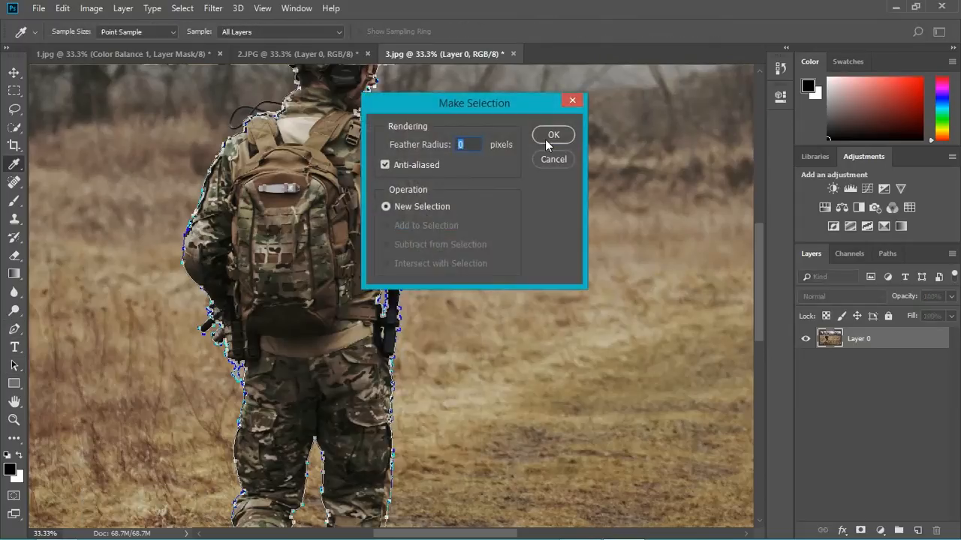
left_click(545, 140)
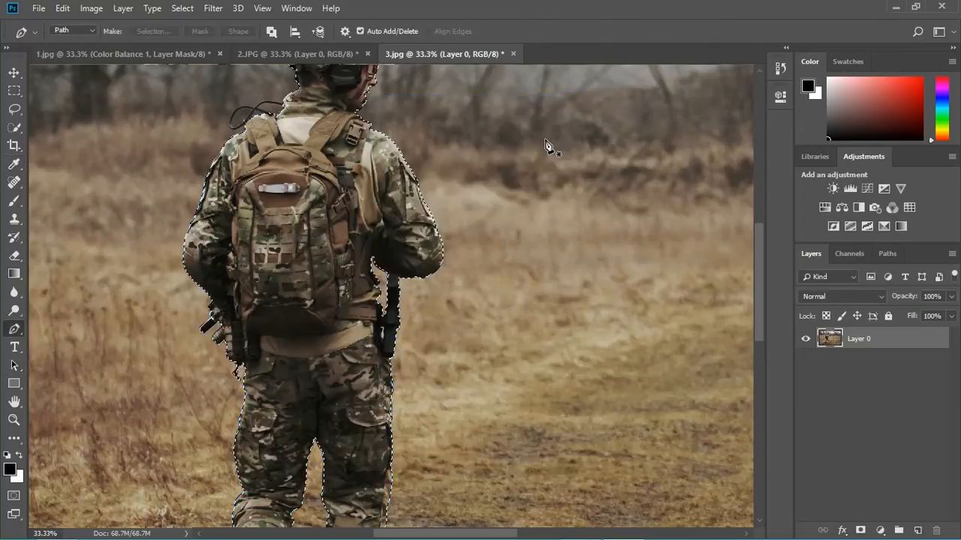
Step: Refine the soldier selection in Select and Mask with Smooth 6 and Feather 0.4 px
left_click(13, 126)
left_click(401, 32)
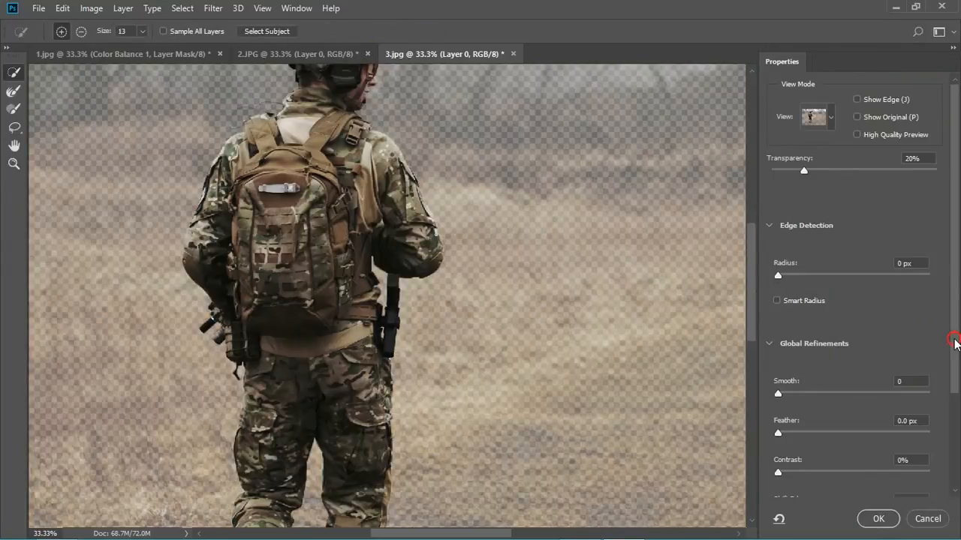
left_click_drag(955, 343, 954, 370)
left_click_drag(779, 352, 782, 354)
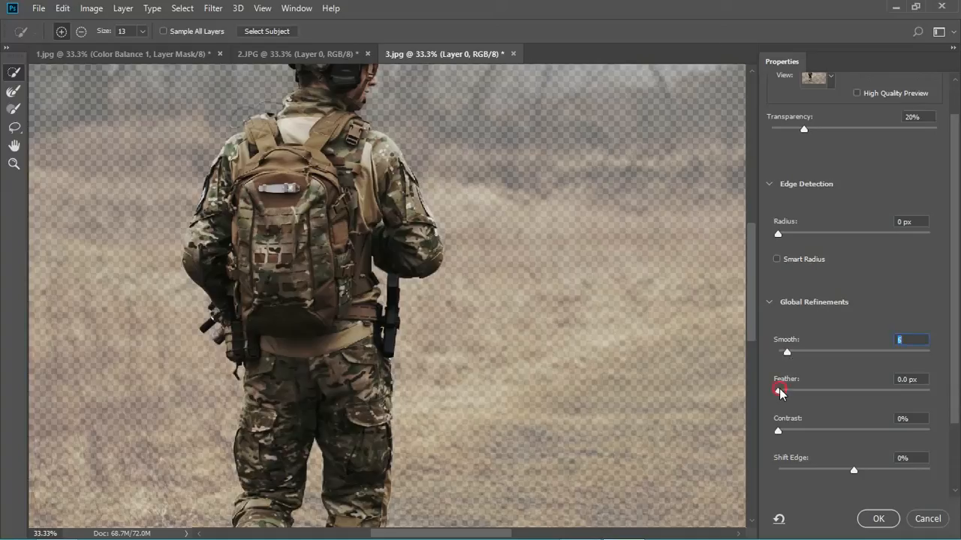
left_click_drag(779, 391, 779, 392)
left_click_drag(956, 297, 959, 361)
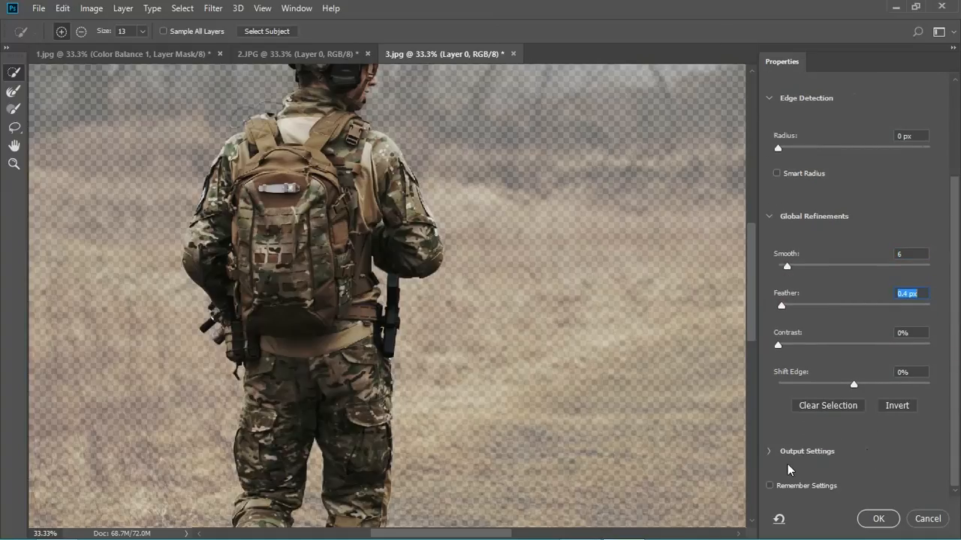
Step: Output the refined soldier selection to a new layer with a layer mask
left_click(769, 452)
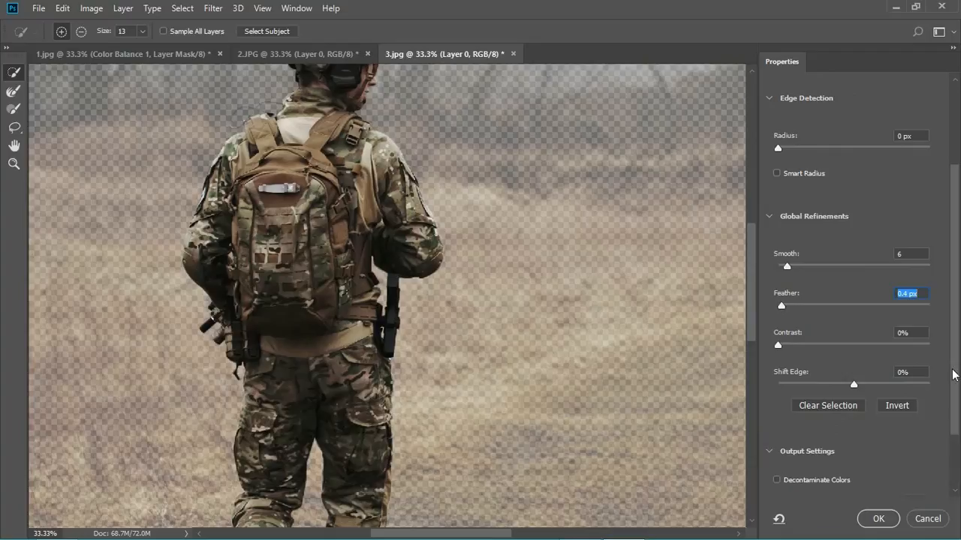
left_click_drag(959, 389, 957, 446)
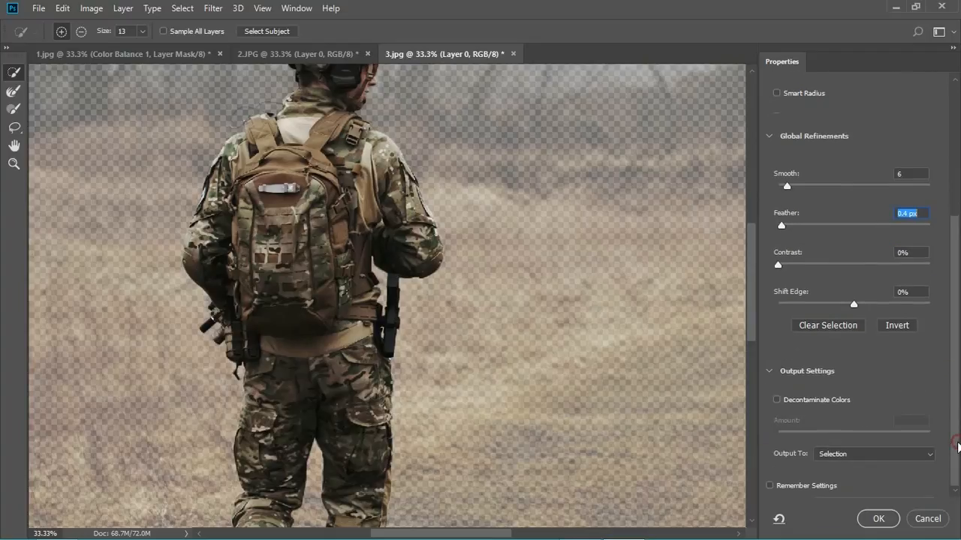
left_click(927, 456)
left_click(909, 500)
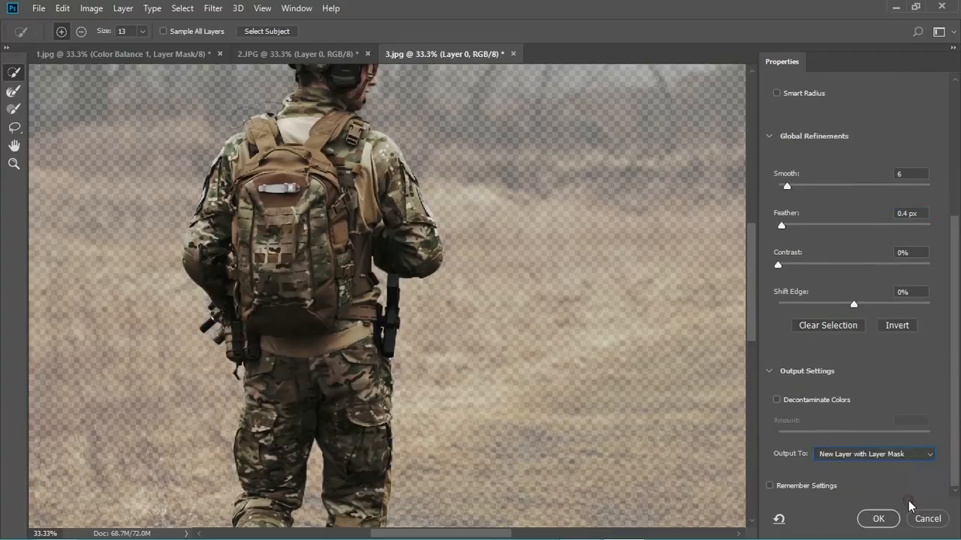
left_click(891, 520)
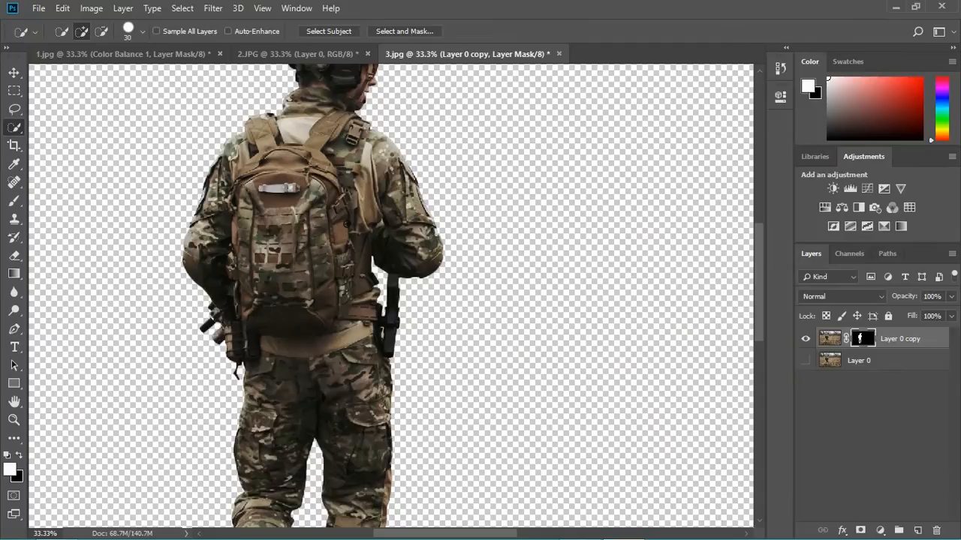
Step: Move the masked soldier layer from 3.jpg into the 1.jpg composite, above the other layers
key("v")
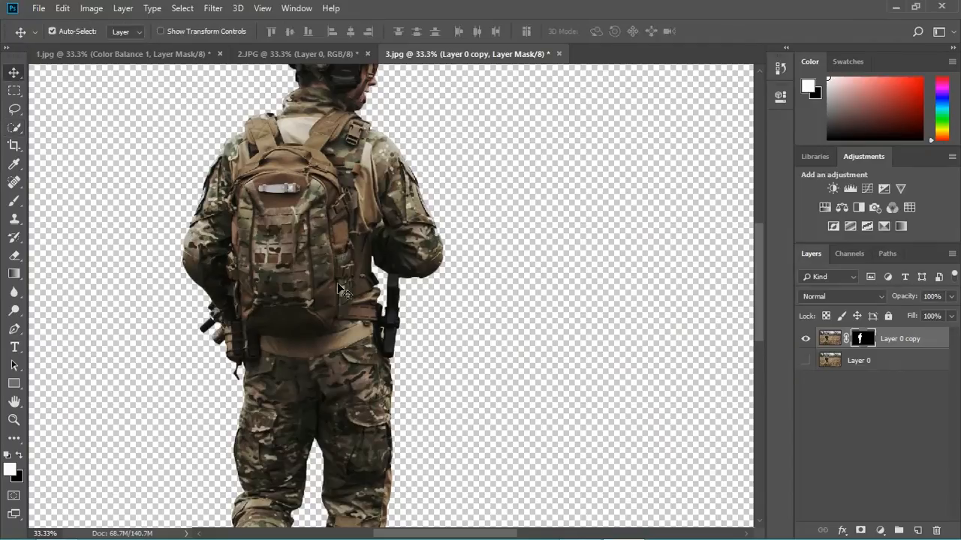
left_click_drag(341, 291, 317, 300)
left_click_drag(225, 243, 274, 243)
left_click_drag(418, 268, 418, 268)
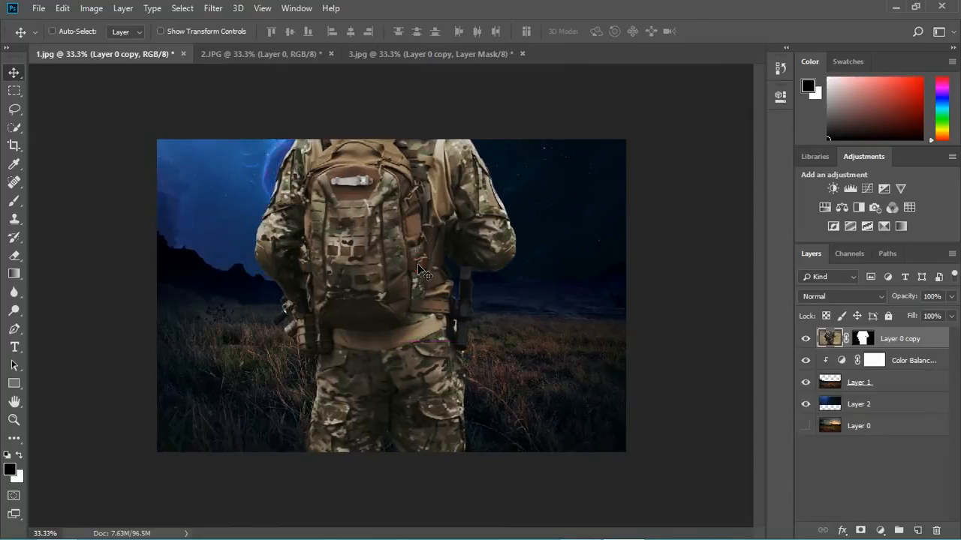
Step: Scale the soldier proportionally to about 33.4% and place him standing in the grass just left of the image centre
key("ctrl+minus")
key("ctrl+minus")
key("ctrl+minus")
key("ctrl+t")
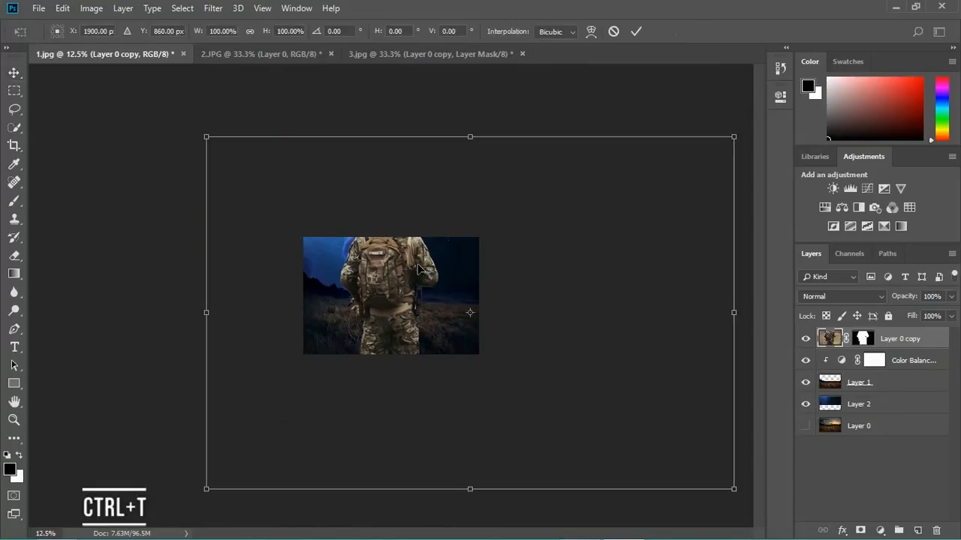
left_click_drag(735, 492, 568, 405)
key("ctrl+plus")
key("ctrl+plus")
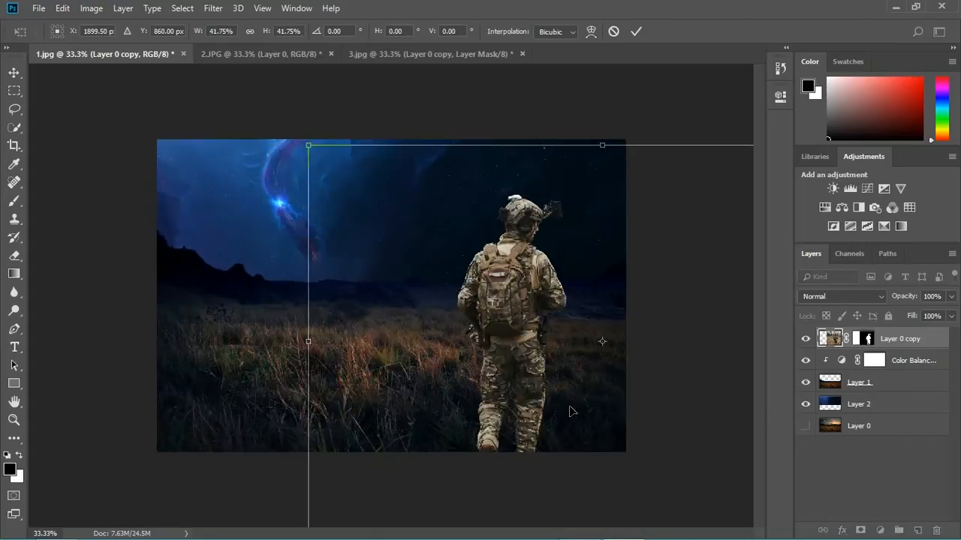
left_click_drag(499, 331, 345, 282)
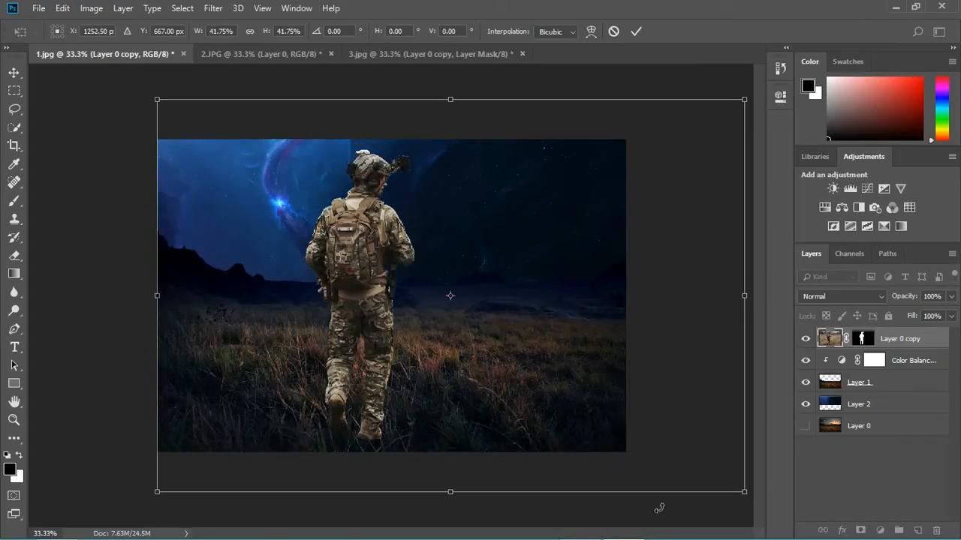
left_click_drag(744, 492, 674, 469)
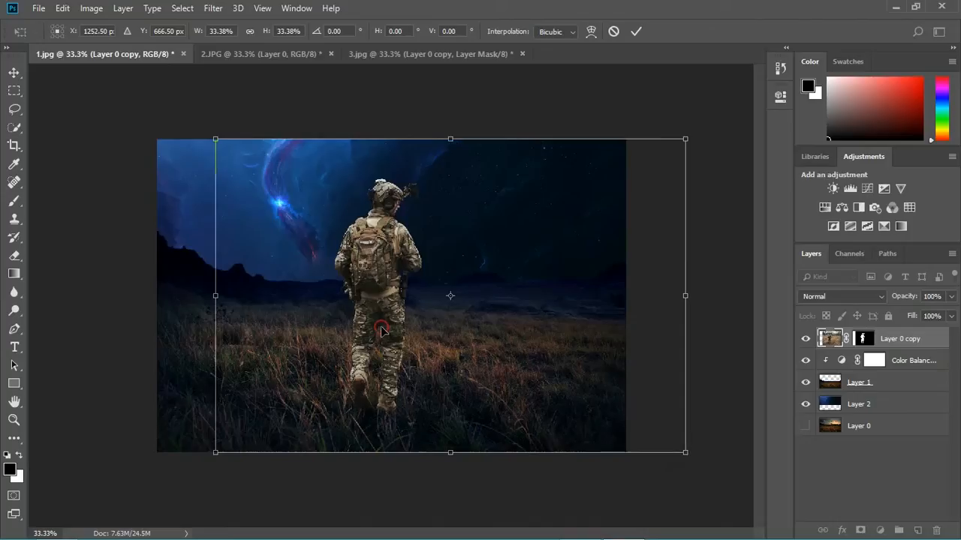
left_click_drag(383, 329, 367, 342)
key("Return")
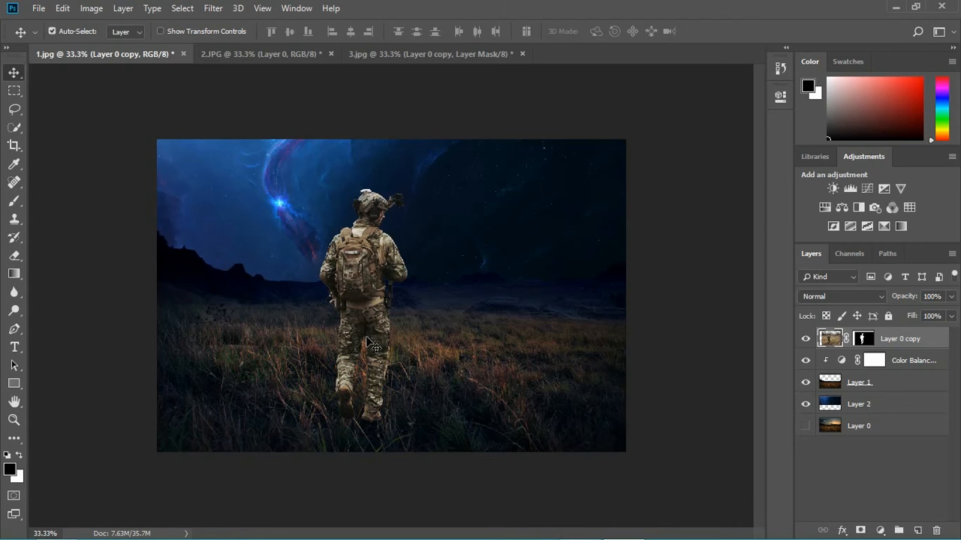
Step: Apply the soldier layer's existing mask and add a new blank white layer mask to the layer
key("ctrl+plus")
key("ctrl+plus")
key("ctrl+plus")
key("ctrl+plus")
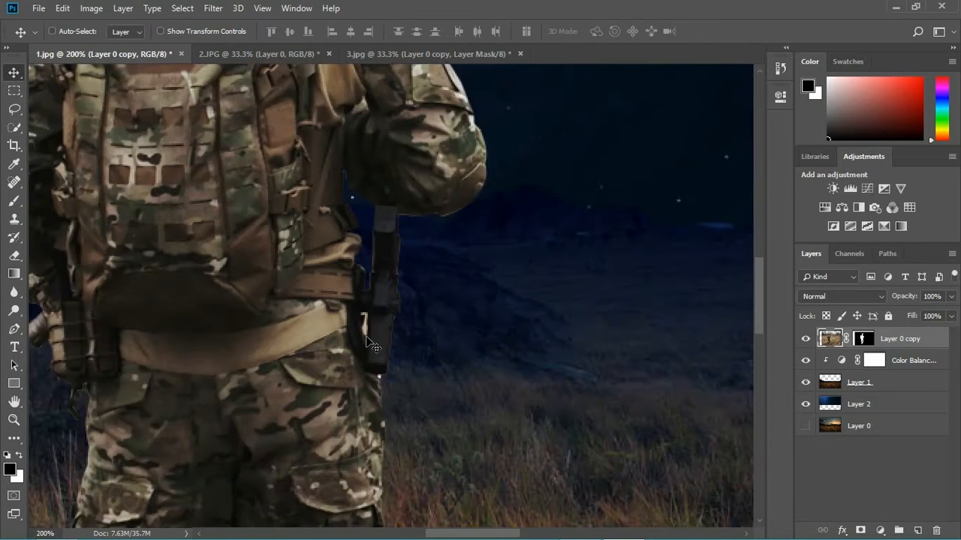
key("ctrl+minus")
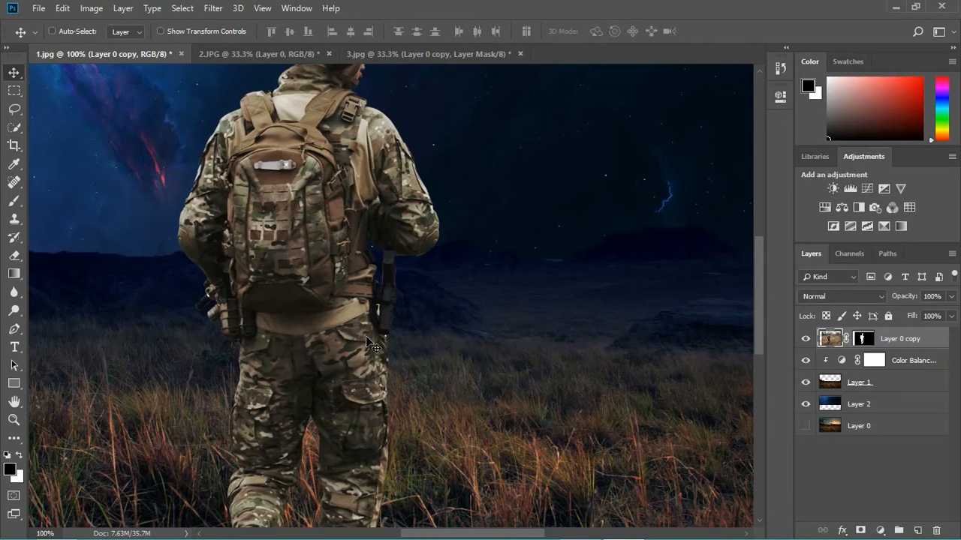
key("ctrl+plus")
key("ctrl")
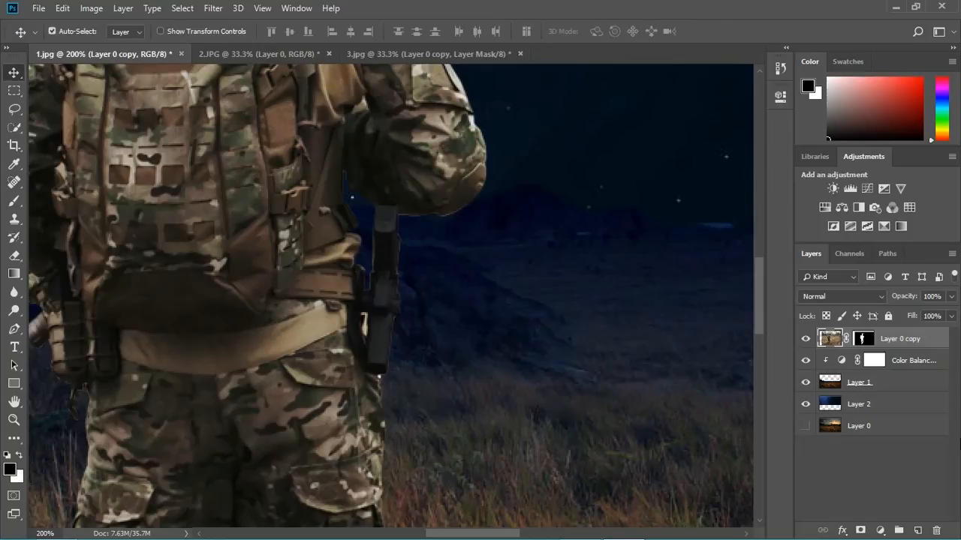
left_click(861, 340)
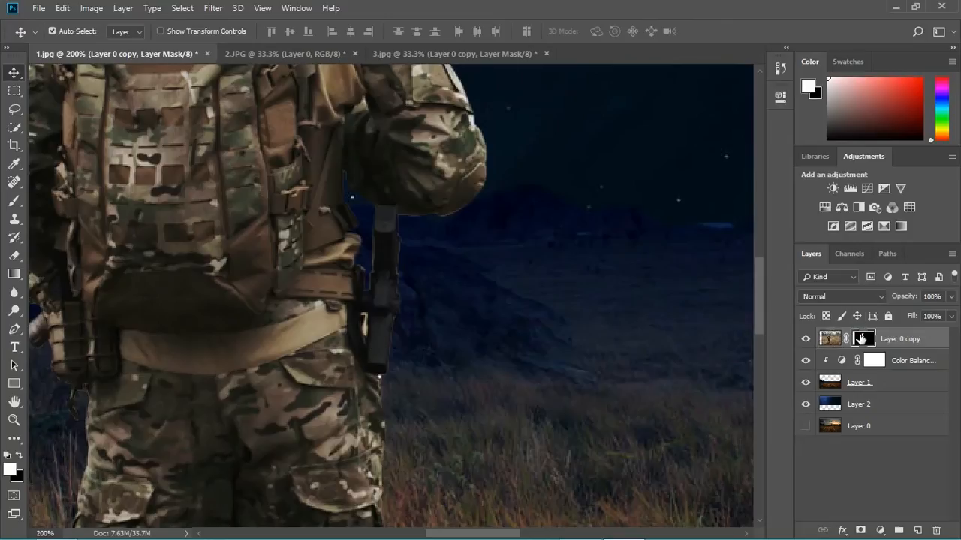
right_click(861, 339)
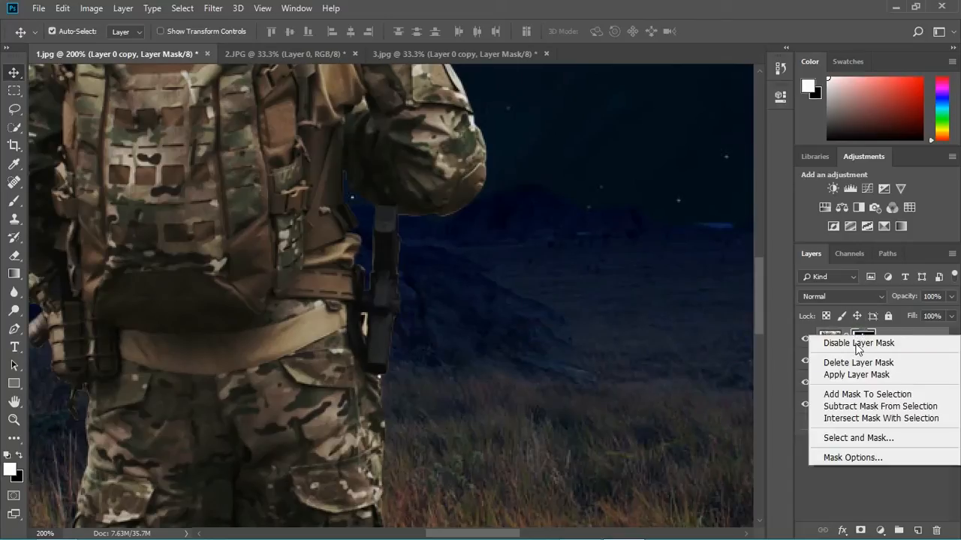
left_click(846, 377)
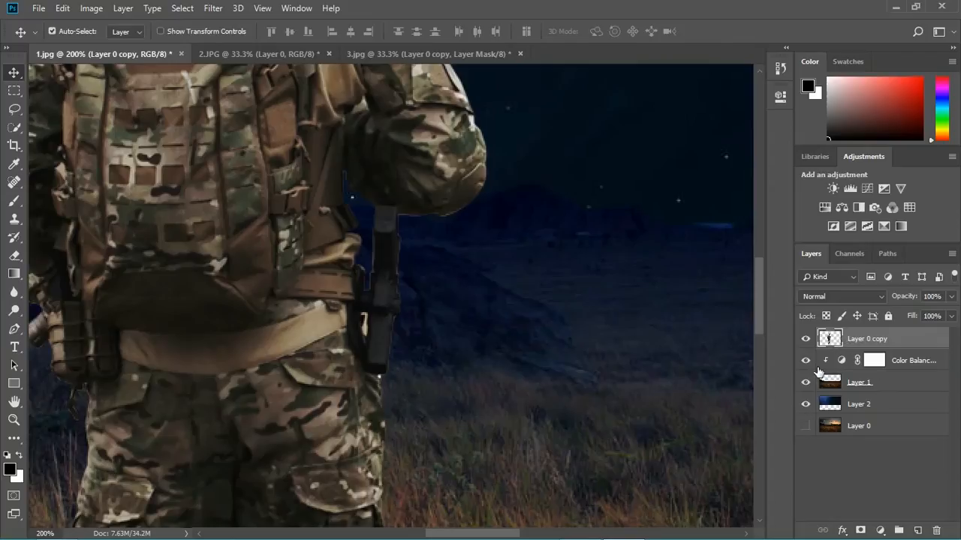
left_click(861, 531)
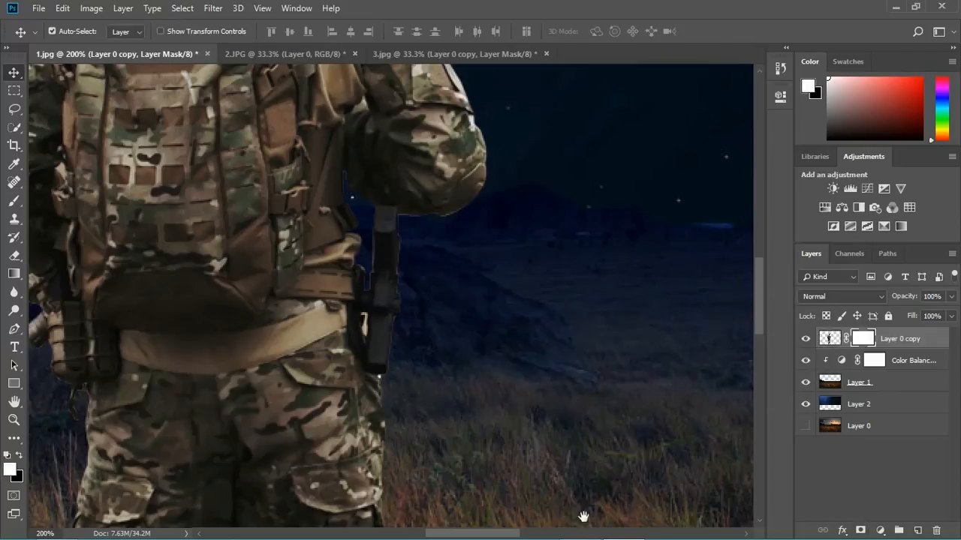
Step: Shift the soldier slightly to the right in the grass field
key("ctrl+minus")
key("ctrl+minus")
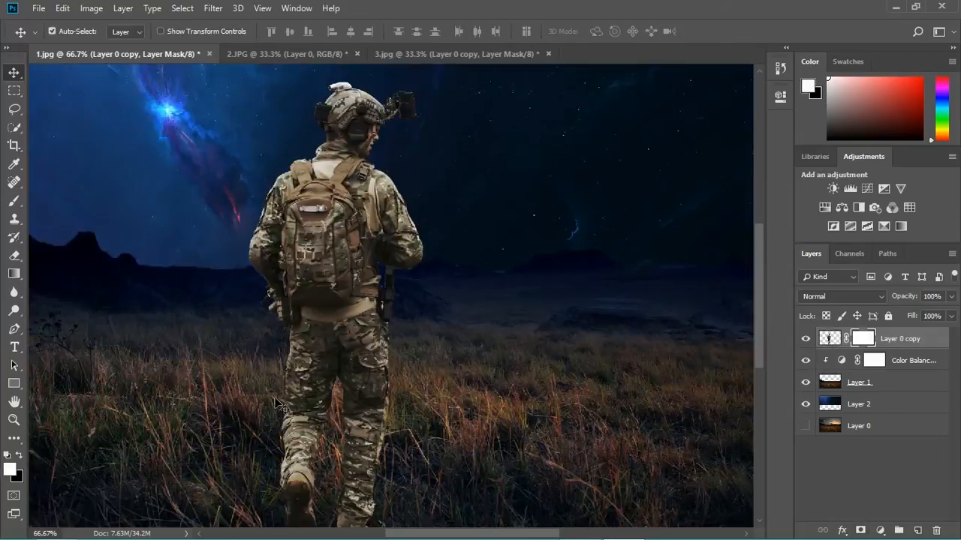
left_click(14, 201)
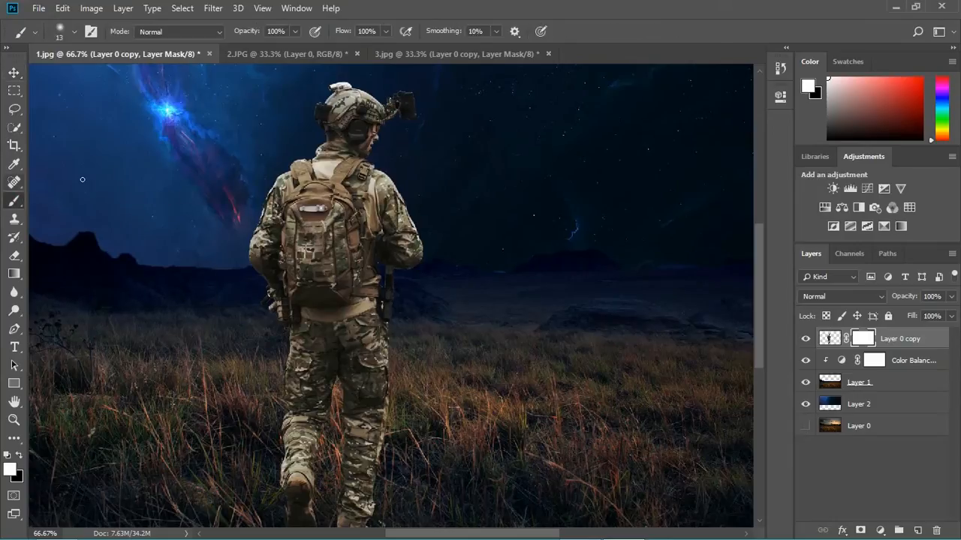
key("ctrl+minus")
key("ctrl+minus")
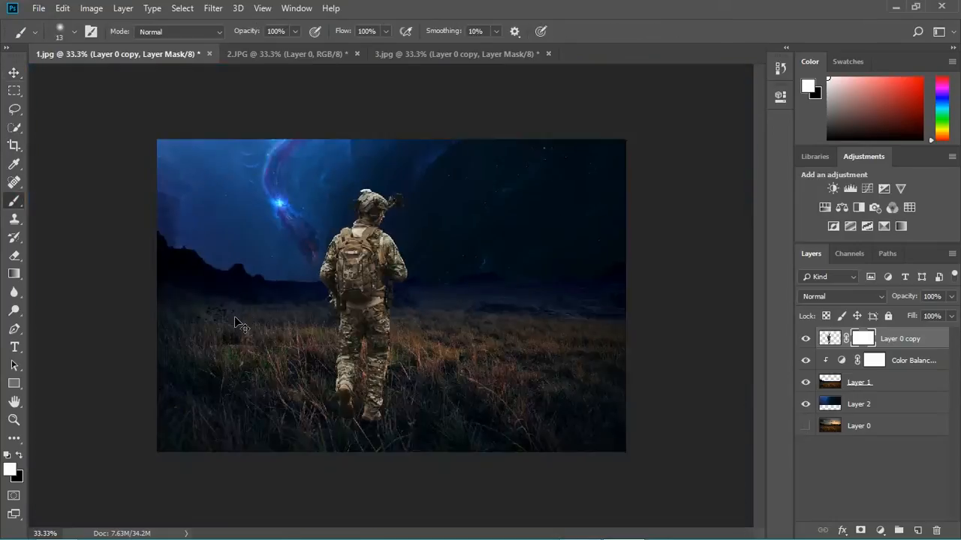
key("ctrl+plus")
key("ctrl+plus")
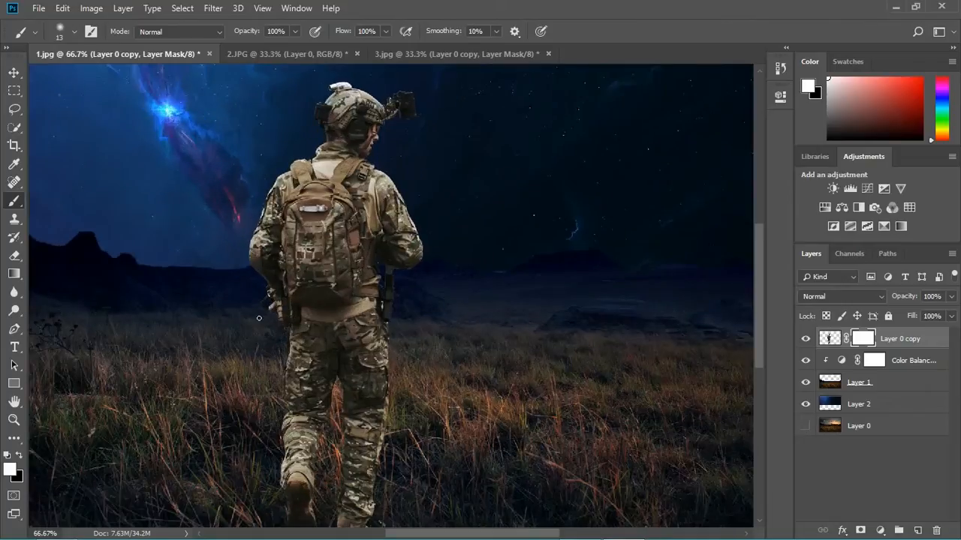
left_click_drag(322, 399, 338, 295)
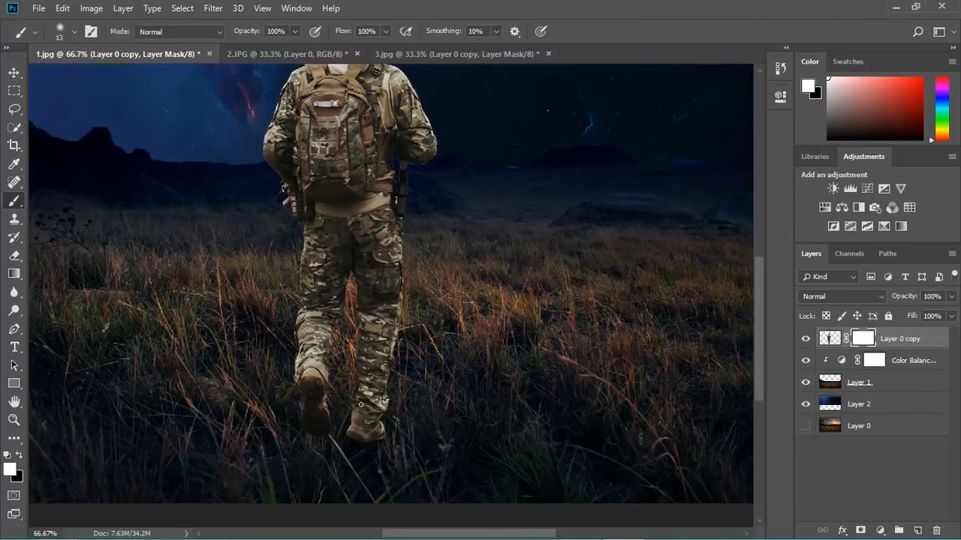
key("v")
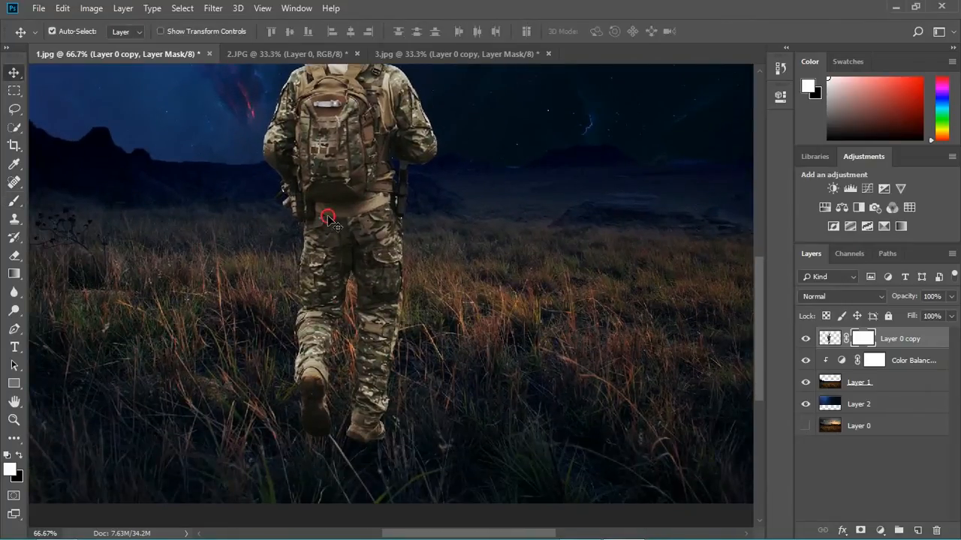
left_click_drag(327, 220, 340, 220)
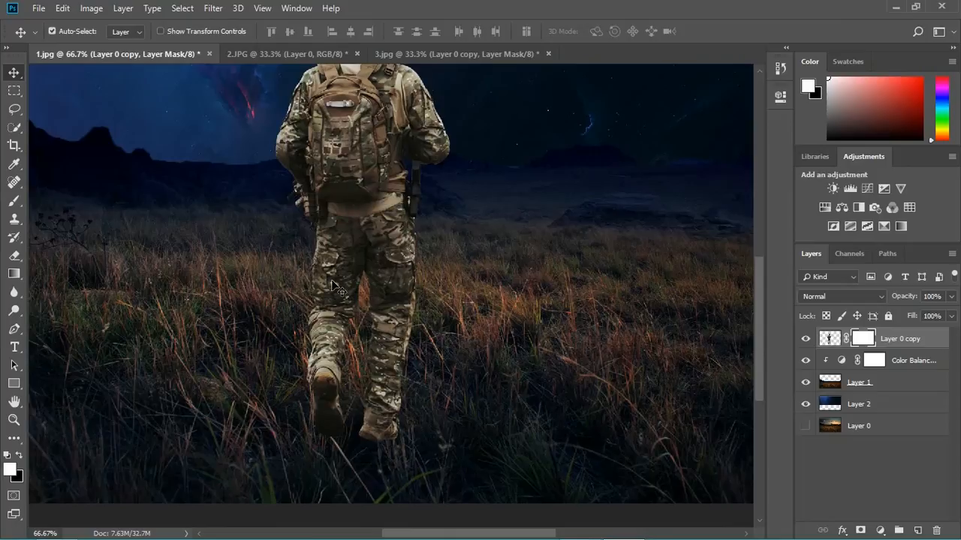
Step: Set up a 2 px Hard Round brush at 100% hardness with black as the foreground colour for the soldier's mask
key("b")
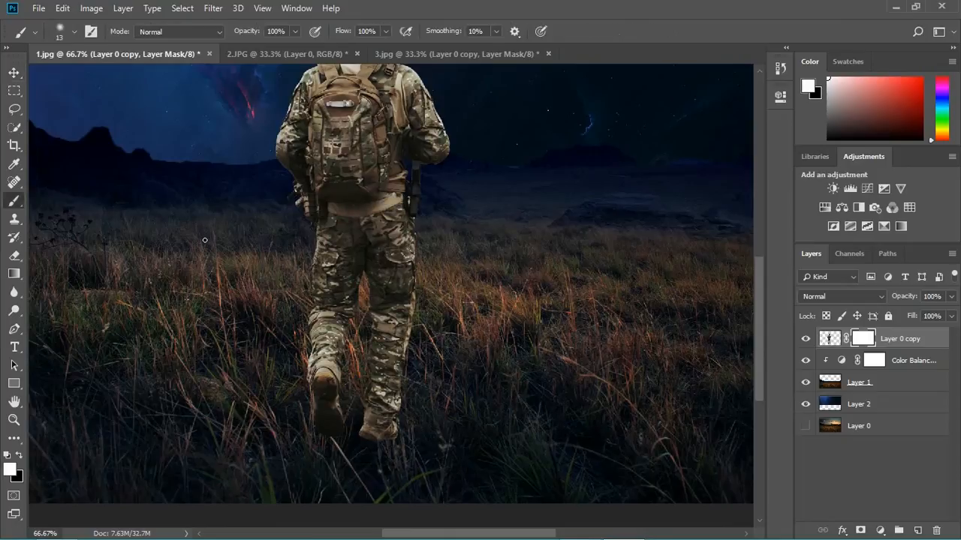
left_click(74, 32)
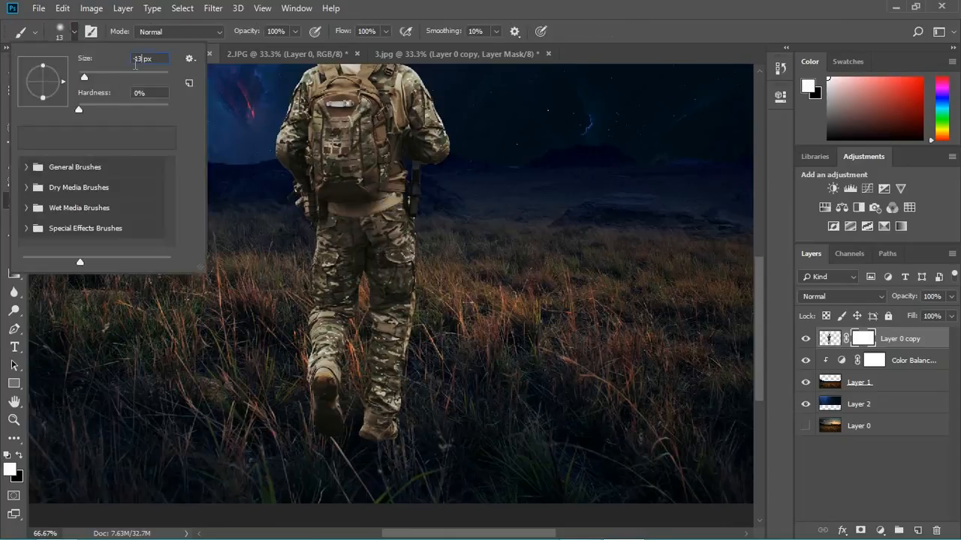
type("2")
key("Return")
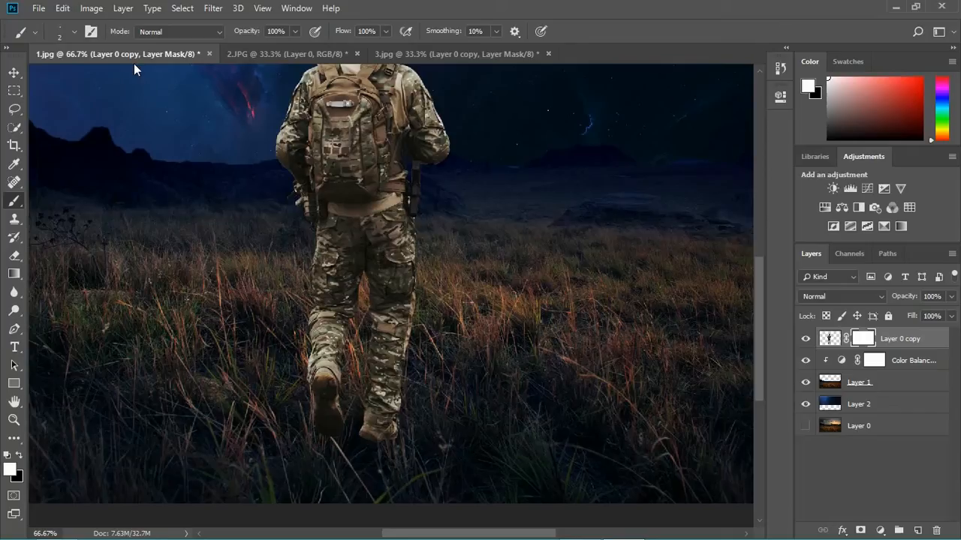
left_click(73, 30)
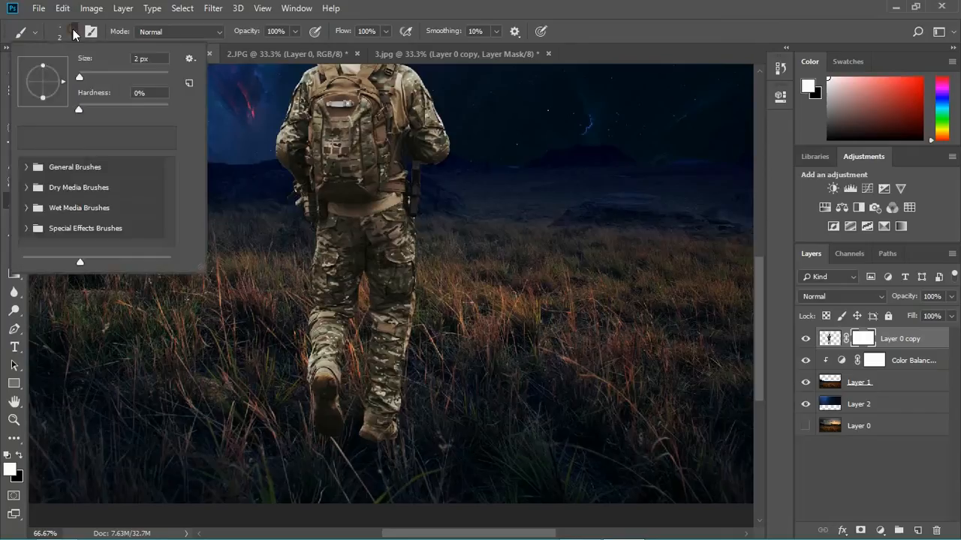
left_click(73, 31)
left_click(73, 30)
left_click(28, 168)
left_click(54, 218)
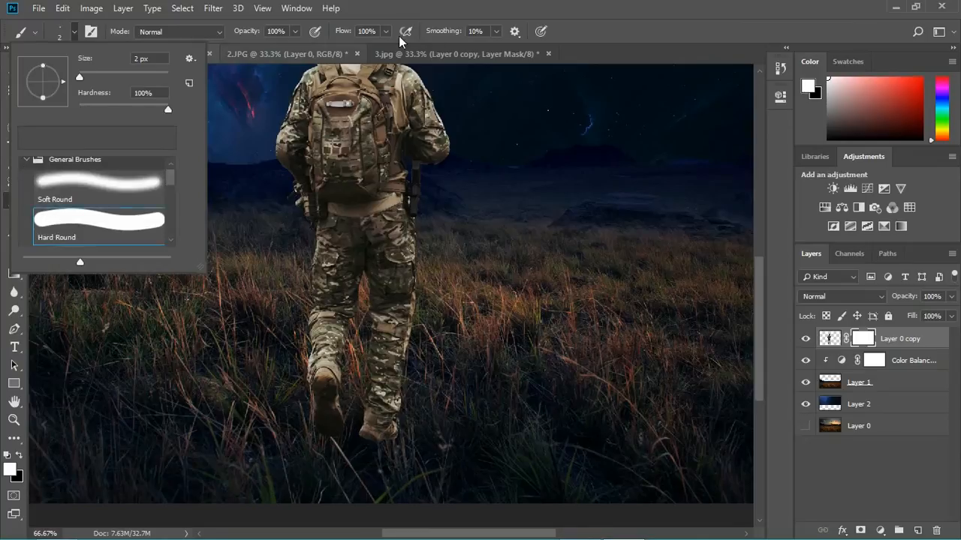
left_click(573, 35)
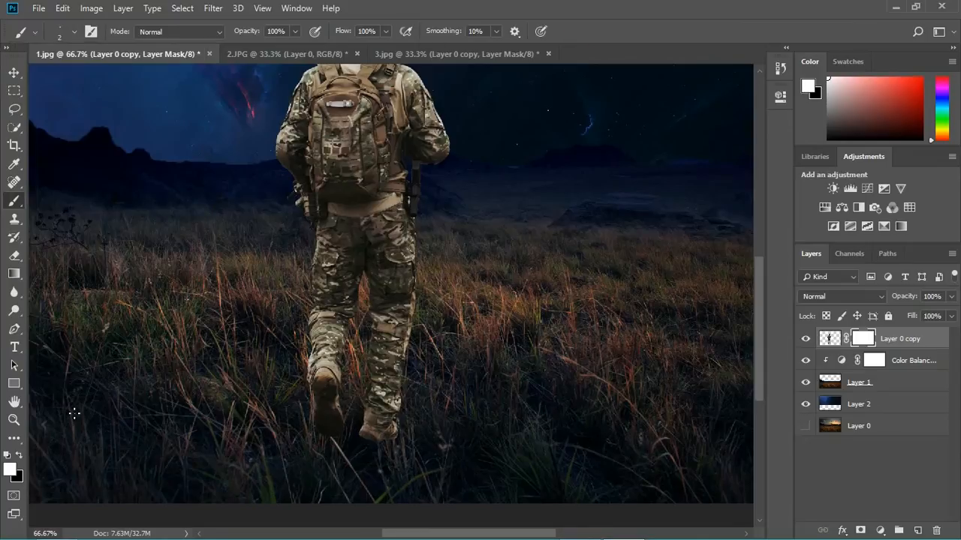
left_click(21, 455)
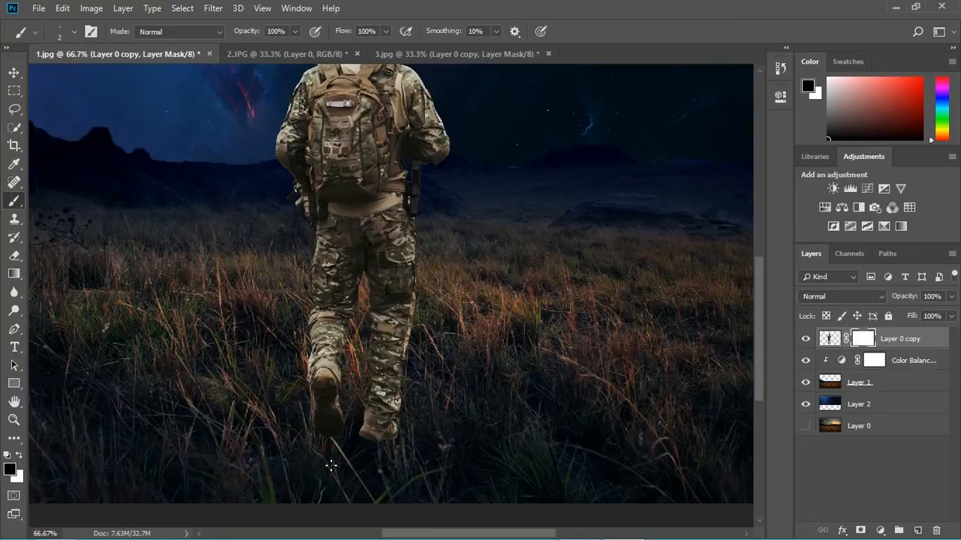
Step: Paint thin black grass-blade strokes on the soldier's layer mask over both boots and the lower trouser legs
left_click_drag(321, 427, 323, 360)
mouse_move(332, 439)
left_mouse_down()
mouse_move(410, 380)
mouse_move(370, 420)
left_mouse_up()
left_click_drag(365, 406, 362, 338)
left_click(317, 318)
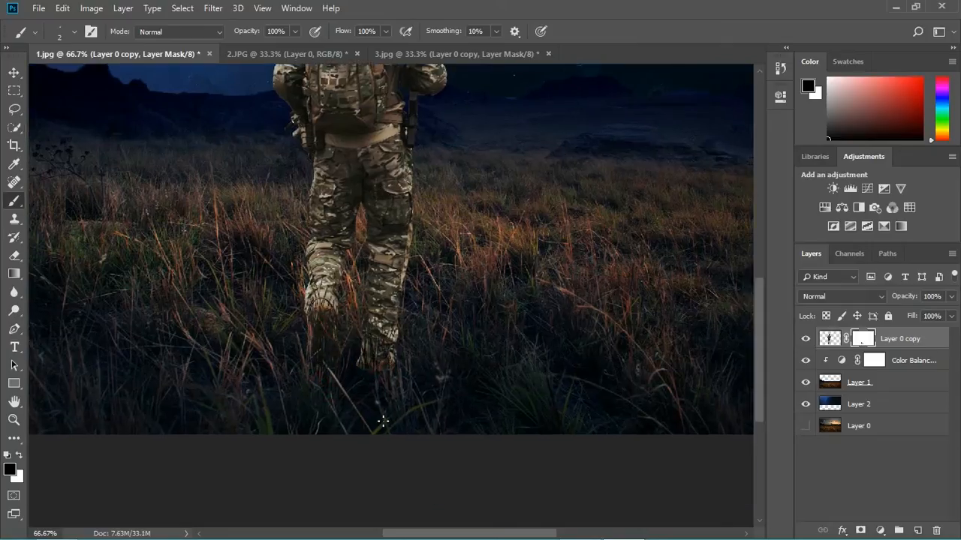
left_click(345, 371)
scroll(345, 353, "up", 2)
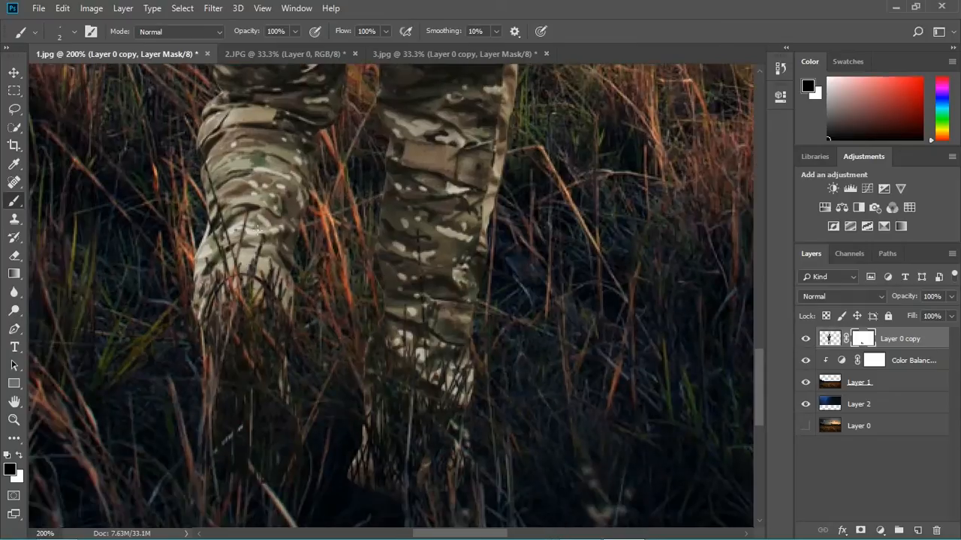
left_click_drag(346, 348, 301, 208)
Step: Enlarge the hard brush to 64 px and mask out the remaining traces of both boots in the grass
key("[")
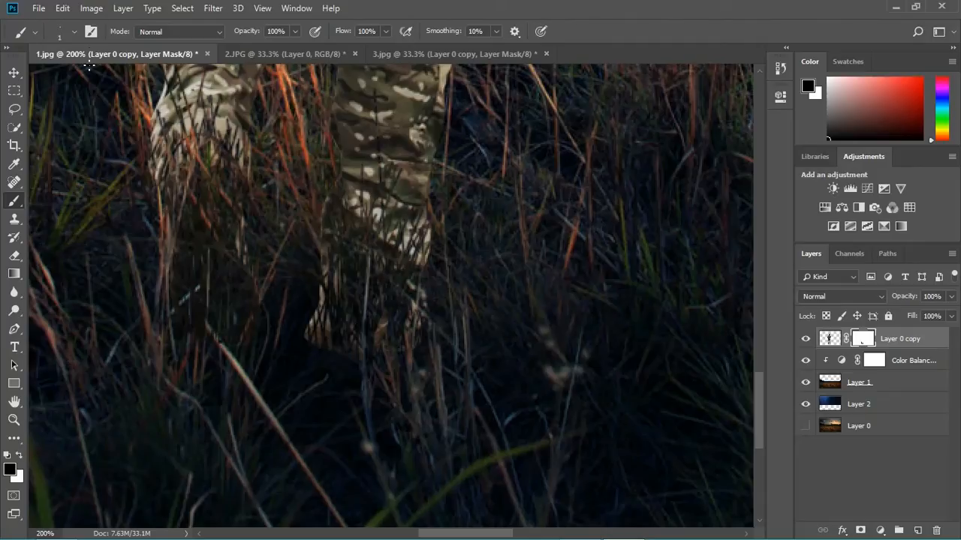
left_click(76, 31)
left_click_drag(80, 78, 107, 77)
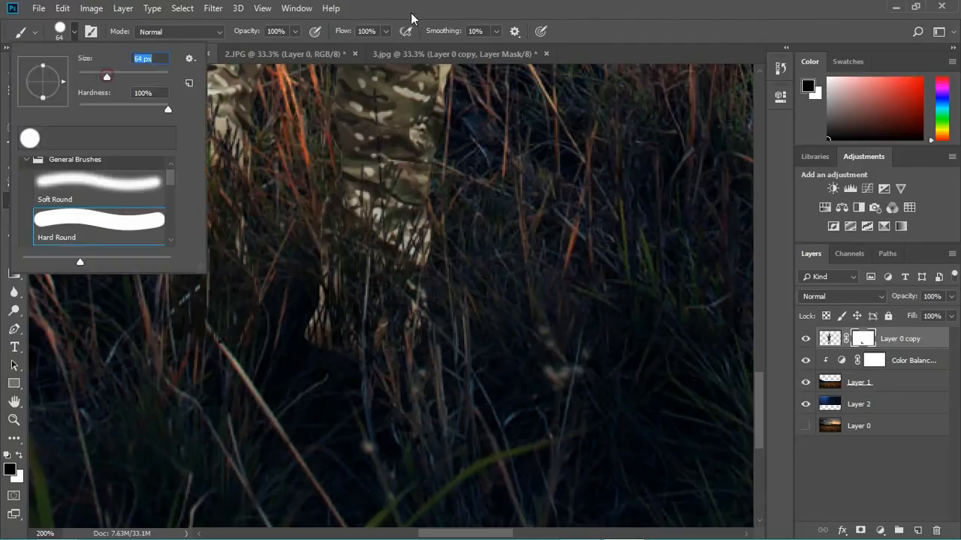
left_click(412, 18)
mouse_move(386, 267)
left_mouse_down()
mouse_move(398, 375)
mouse_move(323, 334)
mouse_move(334, 346)
mouse_move(388, 348)
mouse_move(427, 338)
mouse_move(350, 328)
mouse_move(325, 297)
mouse_move(385, 338)
mouse_move(422, 332)
mouse_move(358, 349)
mouse_move(315, 289)
mouse_move(343, 324)
left_mouse_up()
mouse_move(180, 308)
left_mouse_down()
mouse_move(190, 346)
mouse_move(248, 279)
mouse_move(250, 249)
mouse_move(183, 307)
mouse_move(225, 290)
mouse_move(220, 322)
left_mouse_up()
key("ctrl+0")
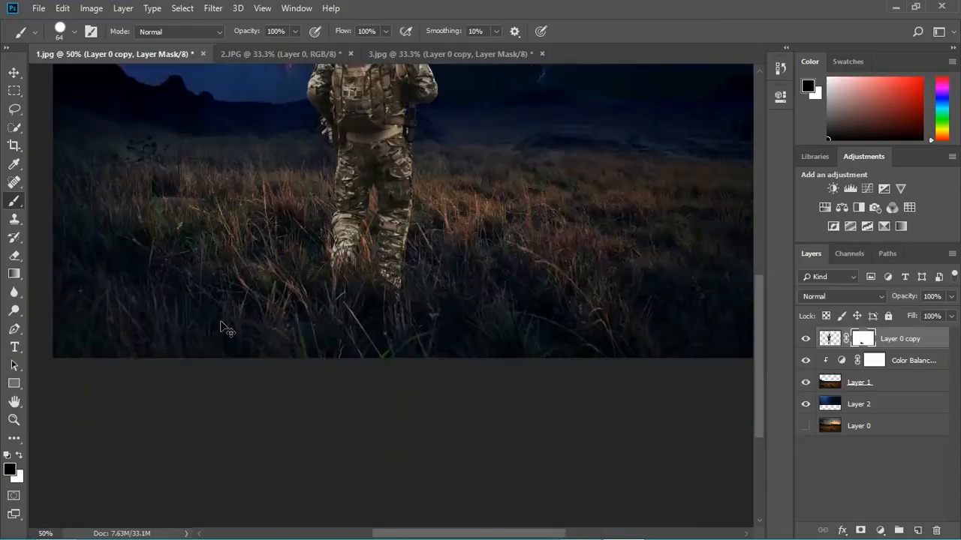
key("ctrl+plus")
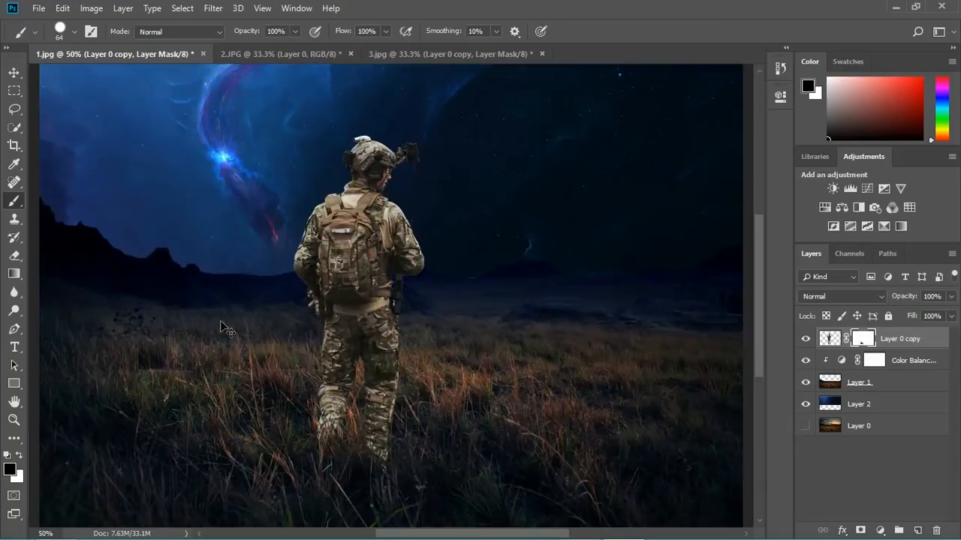
Step: Set the brush to 2 px and paint fine black grass strokes on the mask over the soldier's right lower leg
left_click(75, 32)
left_click_drag(104, 78, 79, 80)
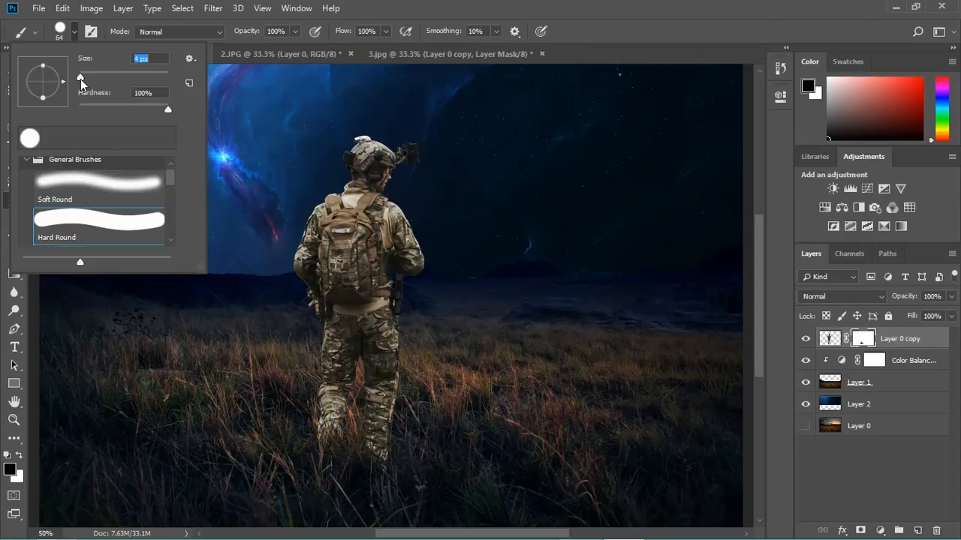
type("2")
key("Return")
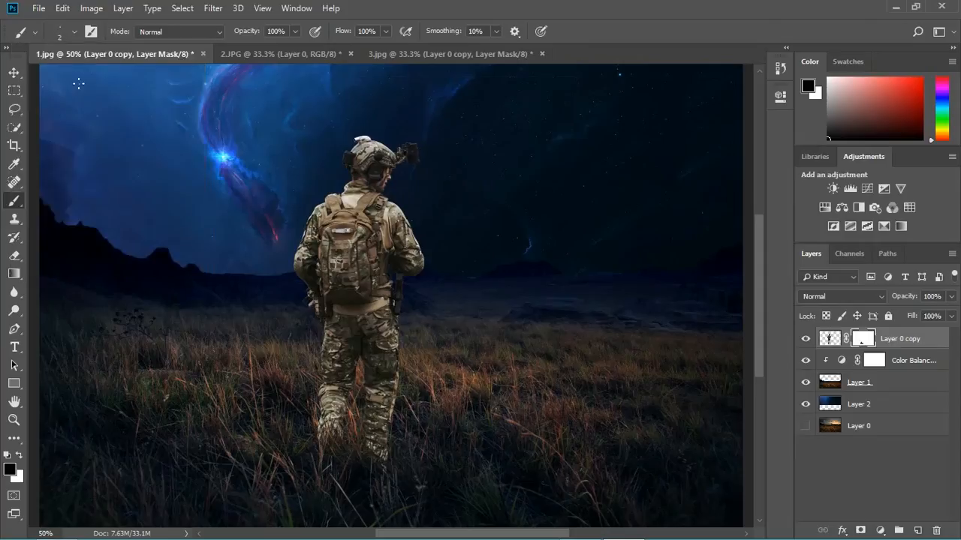
left_click(365, 457)
scroll(371, 453, "up", 4)
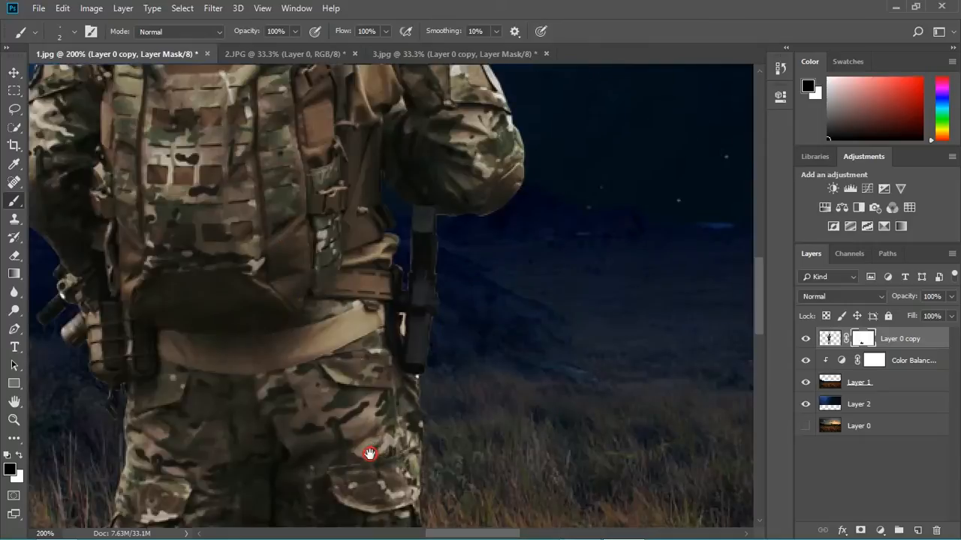
scroll(322, 473, "down", 3)
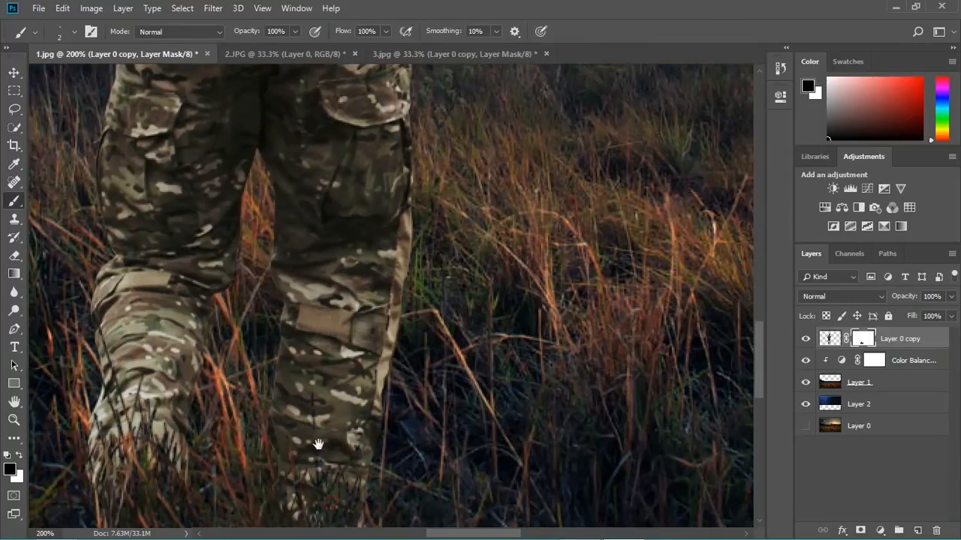
left_click(315, 456)
mouse_move(322, 426)
left_mouse_down()
mouse_move(351, 384)
mouse_move(319, 380)
left_mouse_up()
left_click(373, 460)
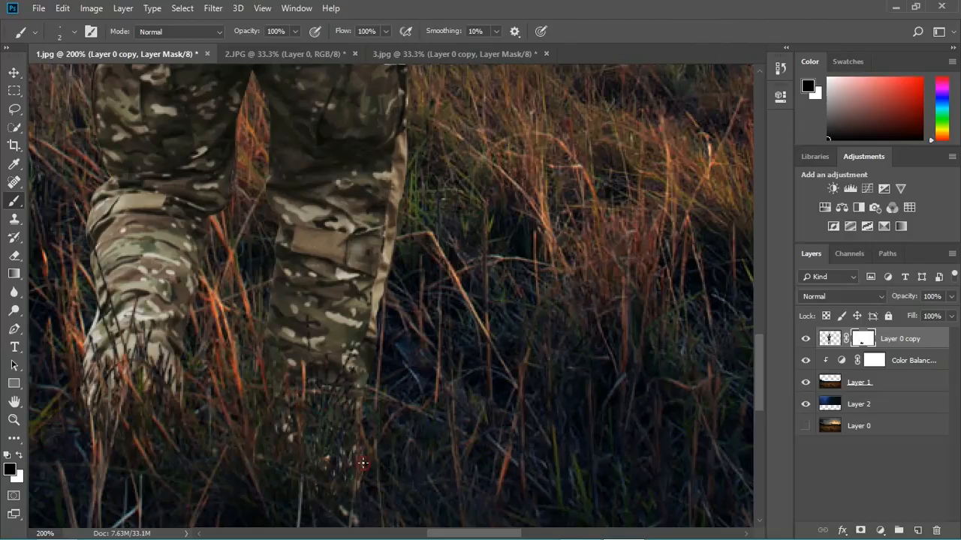
Step: Enlarge the brush to 23 px and mask out the leftover fragments below the soldier's right trouser leg
left_click(78, 32)
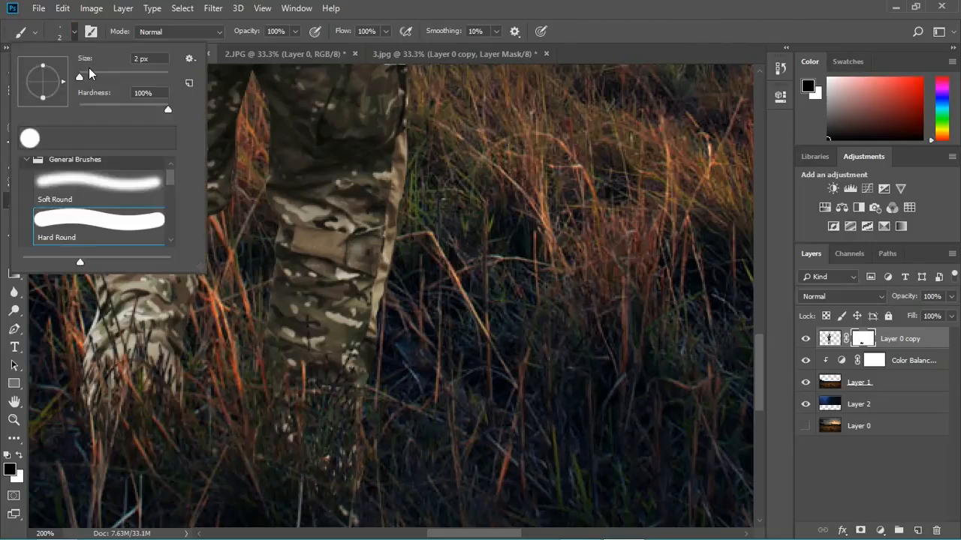
left_click(88, 75)
mouse_move(360, 437)
left_mouse_down()
mouse_move(356, 460)
mouse_move(313, 459)
mouse_move(280, 437)
mouse_move(377, 518)
mouse_move(383, 511)
mouse_move(304, 470)
left_mouse_up()
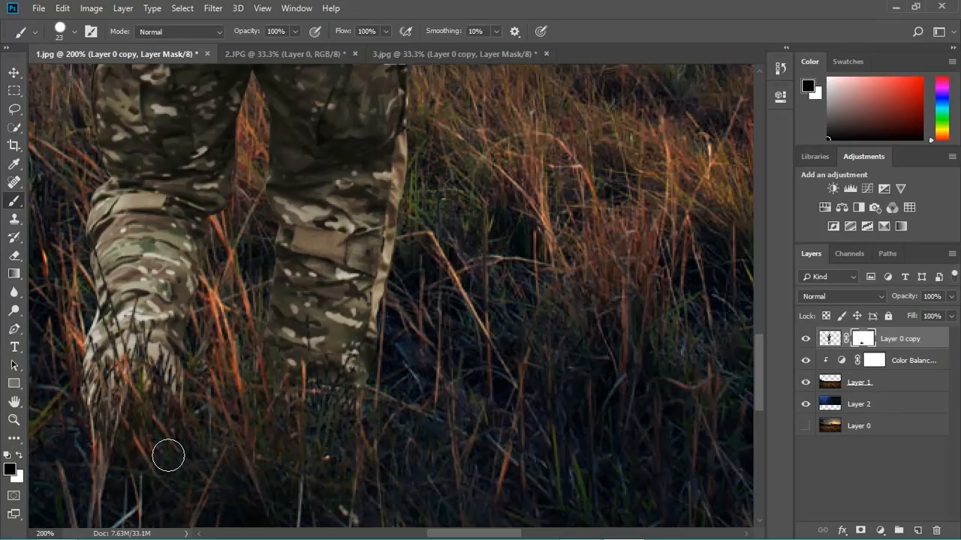
key("ctrl+minus")
key("ctrl+minus")
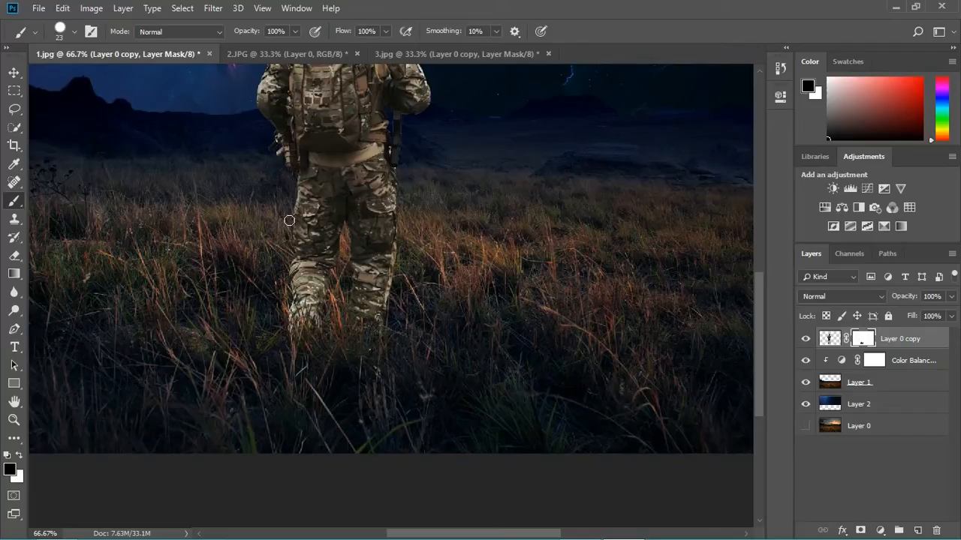
key("space")
left_click_drag(455, 223, 465, 350)
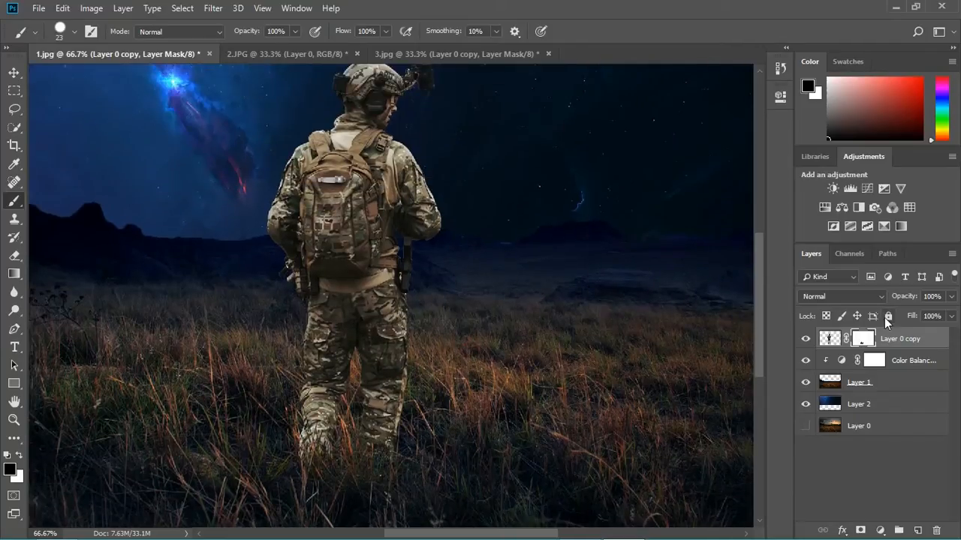
Step: Add a Color Balance adjustment clipped to the soldier with midtones at Cyan-Red -54 and Yellow-Blue +60
left_click(841, 207)
left_click(660, 331)
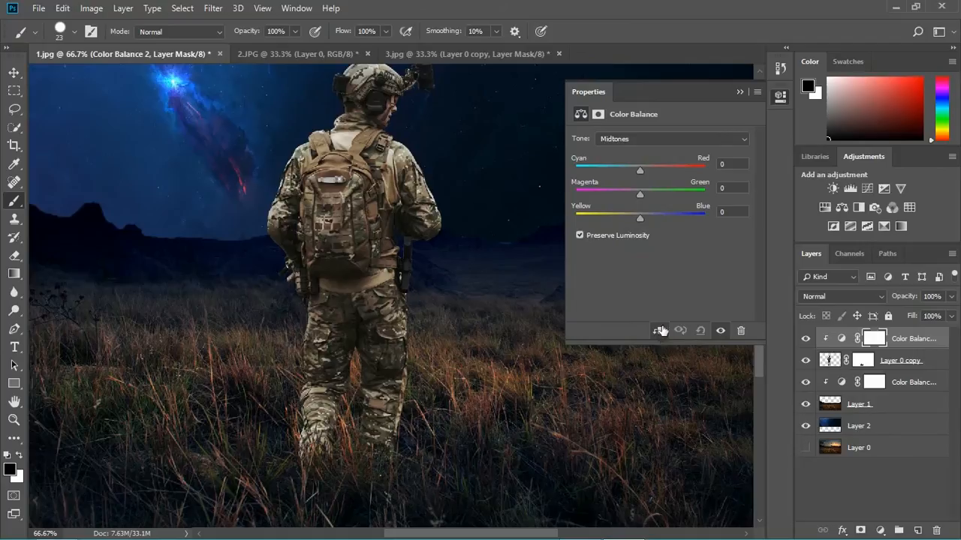
left_click_drag(638, 173, 605, 172)
left_click_drag(639, 218, 665, 221)
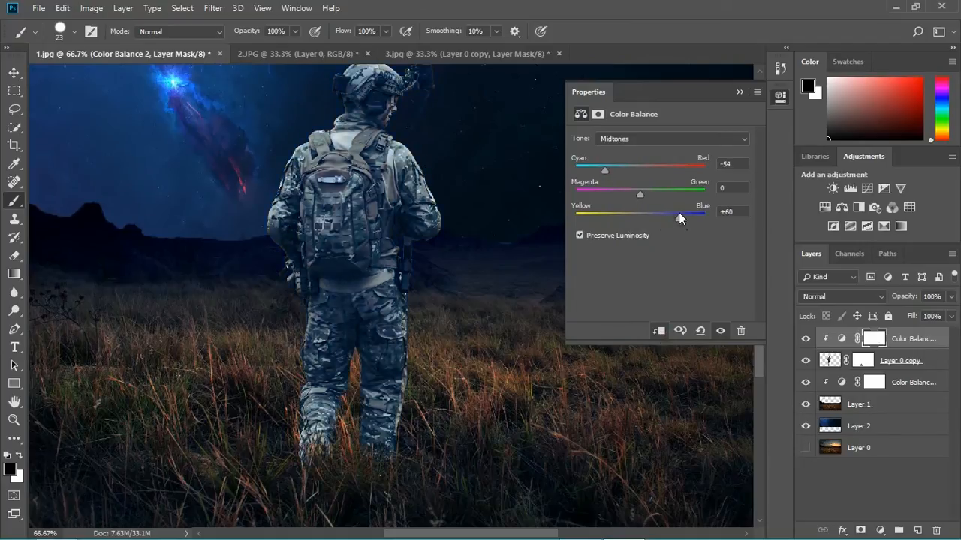
key("ctrl+minus")
key("ctrl+minus")
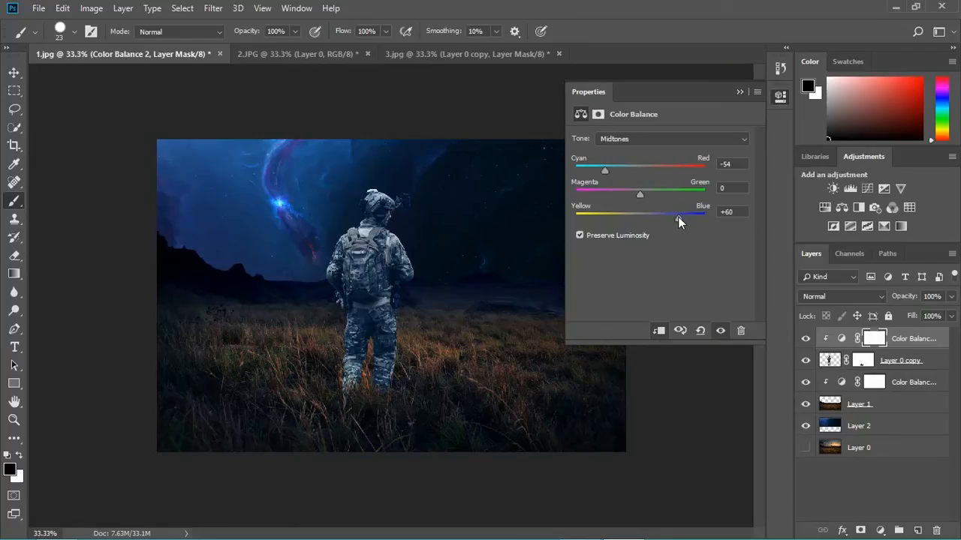
left_click_drag(677, 221, 679, 221)
left_click(741, 92)
Step: Add a Levels adjustment clipped to the soldier and set its midtone input to 0.62
left_click(849, 188)
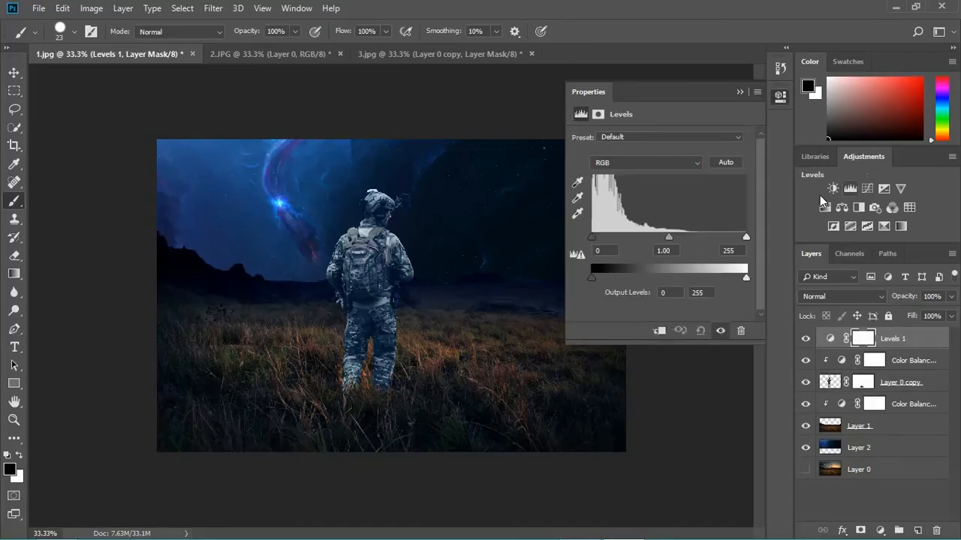
left_click(655, 332)
left_click_drag(668, 237, 694, 239)
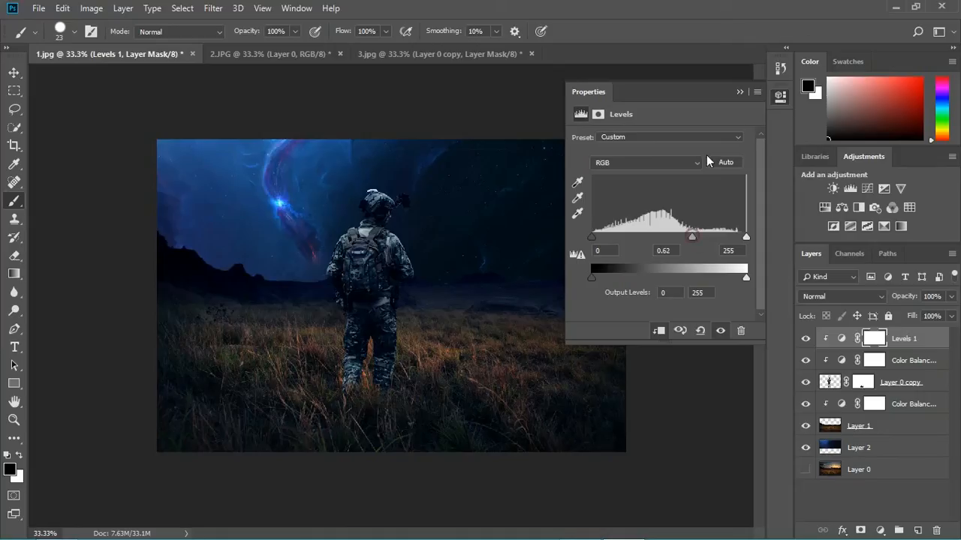
left_click(737, 86)
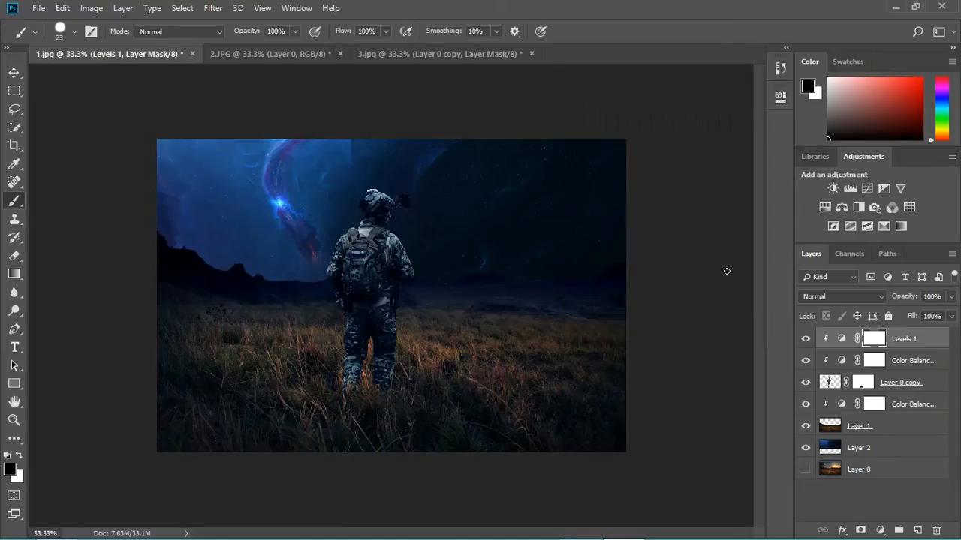
Step: Add an Exposure adjustment clipped to the soldier and lower its exposure to darken him strongly
left_click(882, 188)
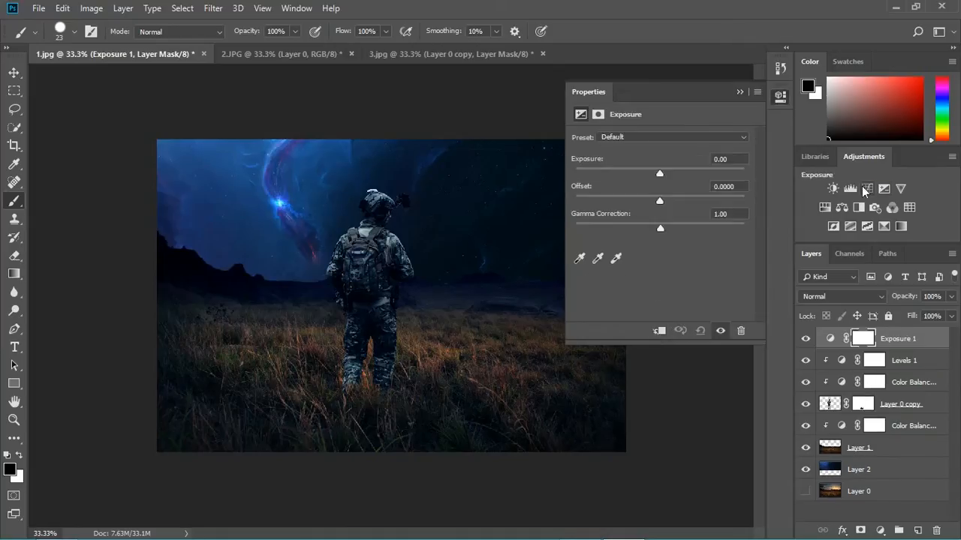
left_click(659, 331)
left_click_drag(660, 174, 630, 174)
left_click(738, 91)
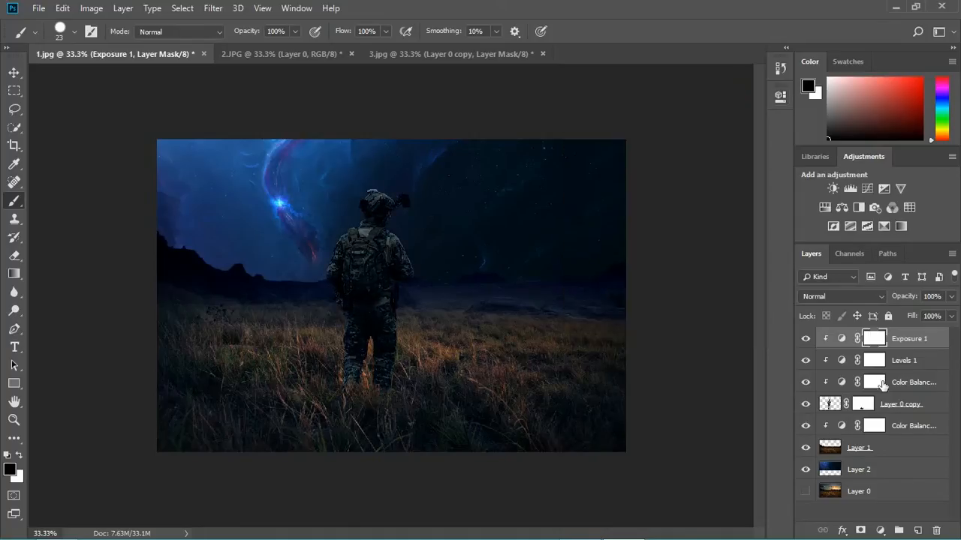
Step: Invert the Exposure adjustment's white mask to black
left_click(871, 359)
left_click(873, 339)
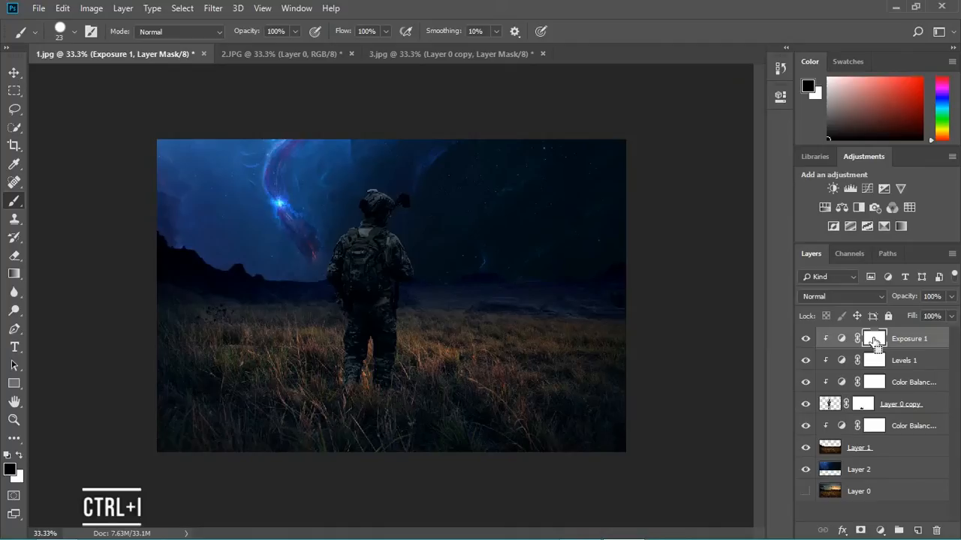
key("ctrl+i")
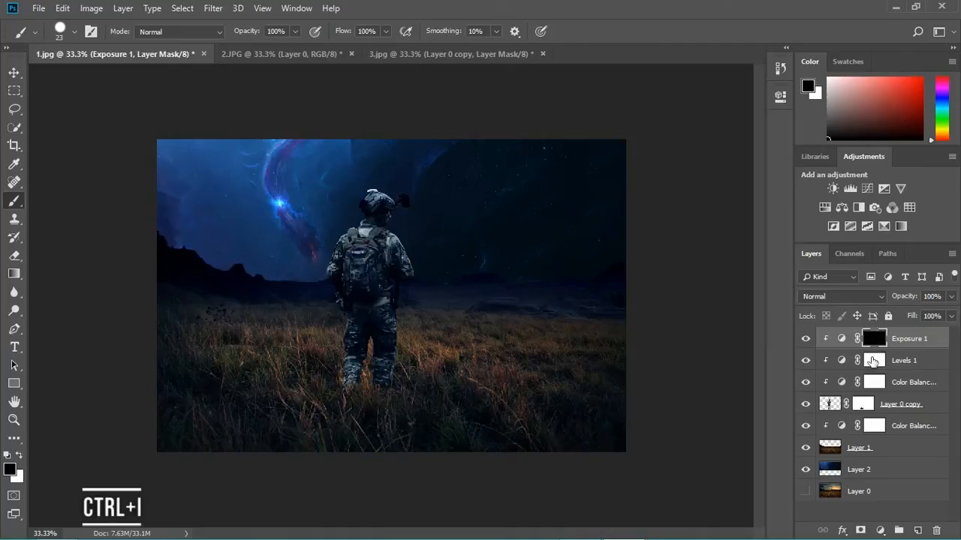
Step: Target the Levels adjustment's mask and set up a 58 px Soft Round brush at 46% opacity
left_click(873, 361)
key("ctrl+plus")
key("ctrl+plus")
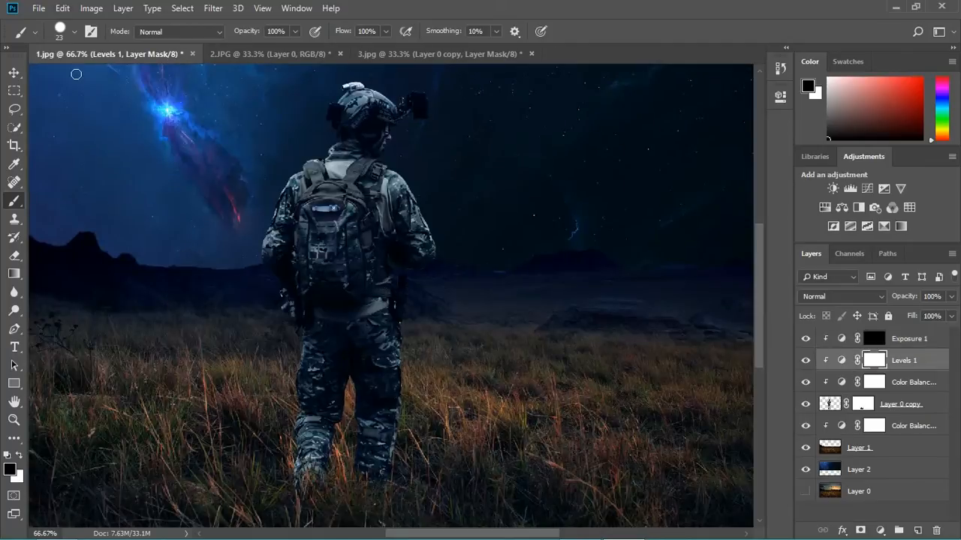
left_click(74, 32)
left_click(60, 190)
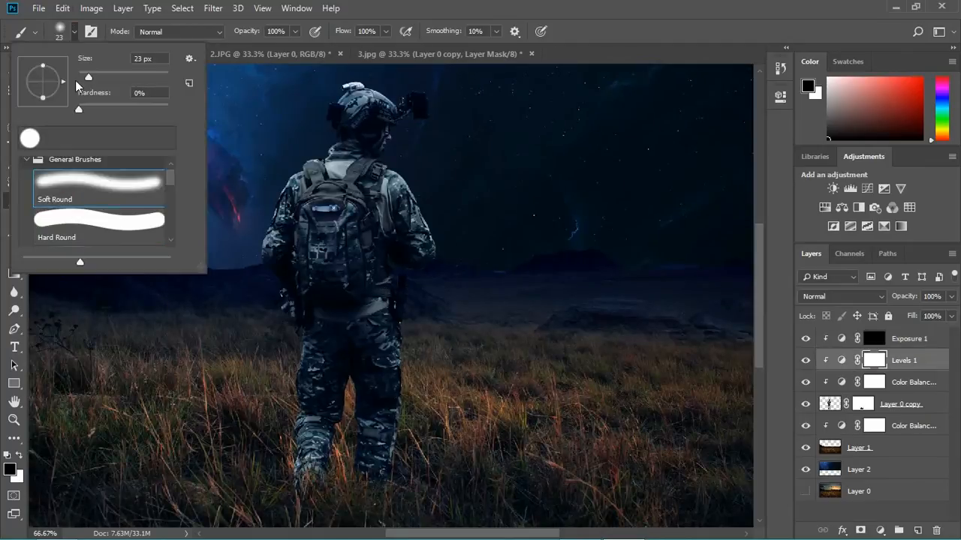
left_click_drag(89, 76, 105, 75)
left_click(368, 8)
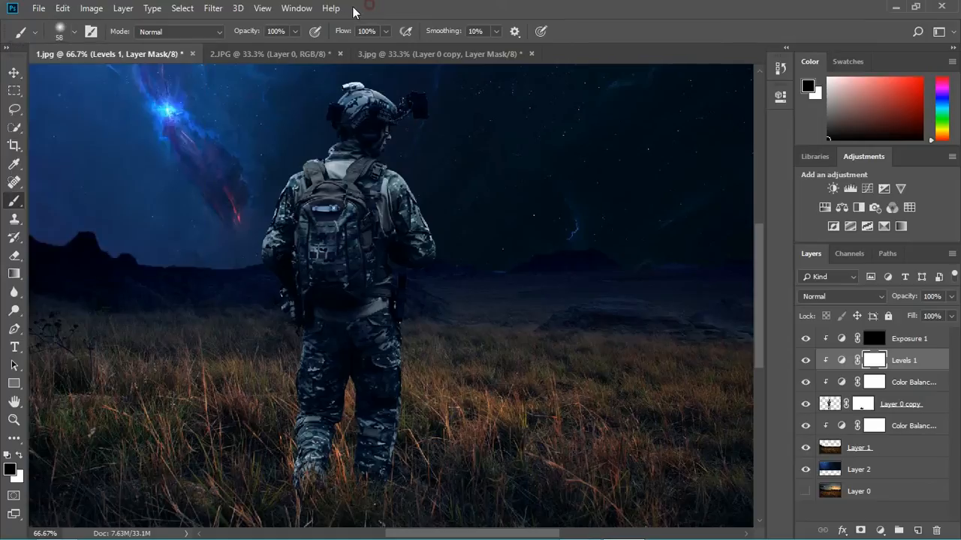
left_click(295, 32)
left_click_drag(300, 48, 260, 59)
left_click(412, 8)
Step: Reduce the soft brush to 9 px and paint black on the Levels mask along the helmet's edges to brighten its rim
key("ctrl+plus")
key("ctrl+plus")
key("ctrl+plus")
left_click_drag(366, 171, 445, 342)
left_click_drag(448, 99, 555, 500)
mouse_move(527, 257)
left_mouse_down()
mouse_move(533, 282)
mouse_move(488, 425)
left_mouse_up()
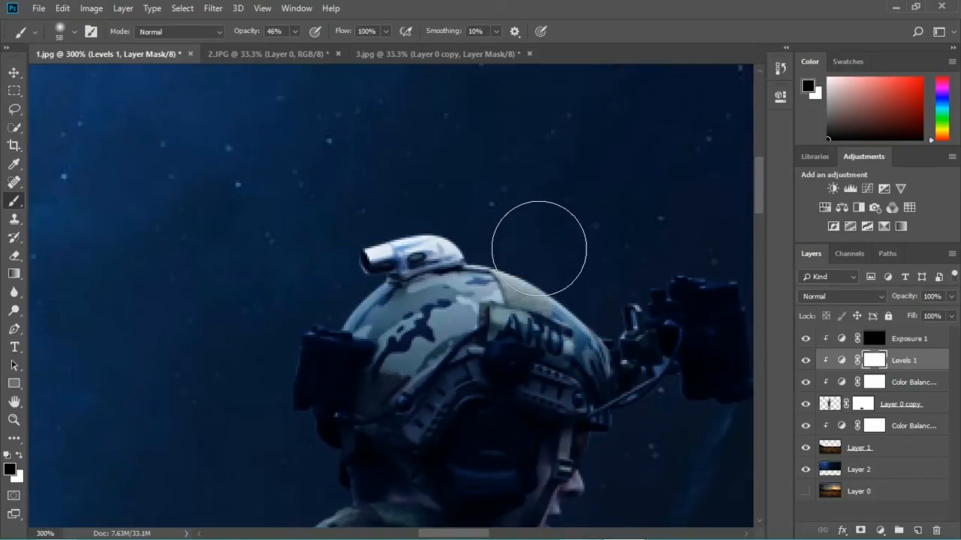
key("bracketleft")
key("bracketleft")
key("bracketleft")
key("bracketleft")
key("bracketleft")
key("bracketleft")
key("bracketleft")
key("bracketleft")
key("bracketleft")
key("bracketleft")
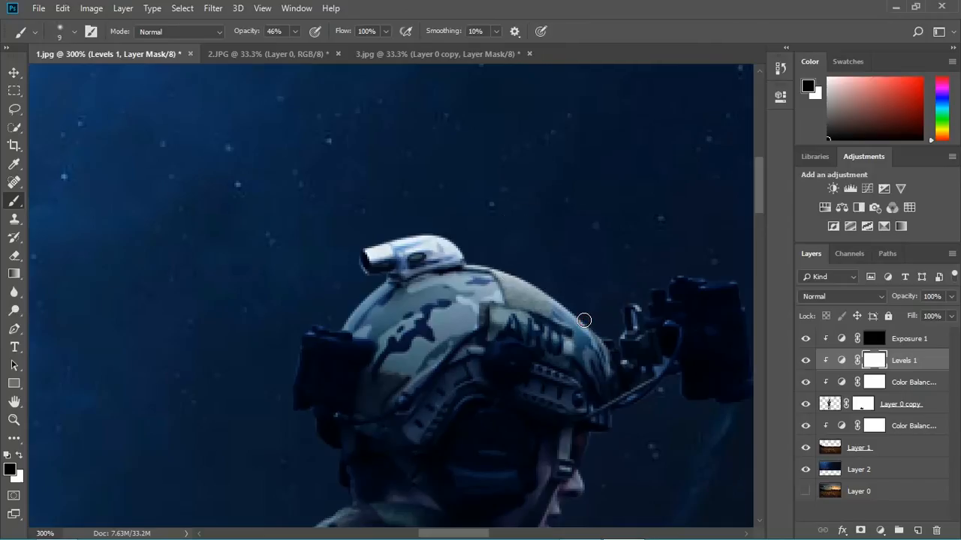
key("x")
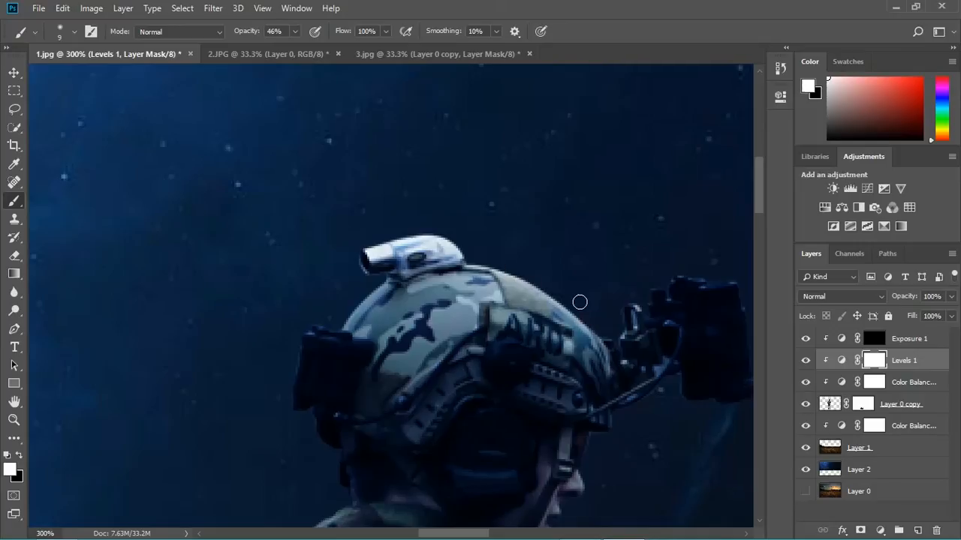
key("x")
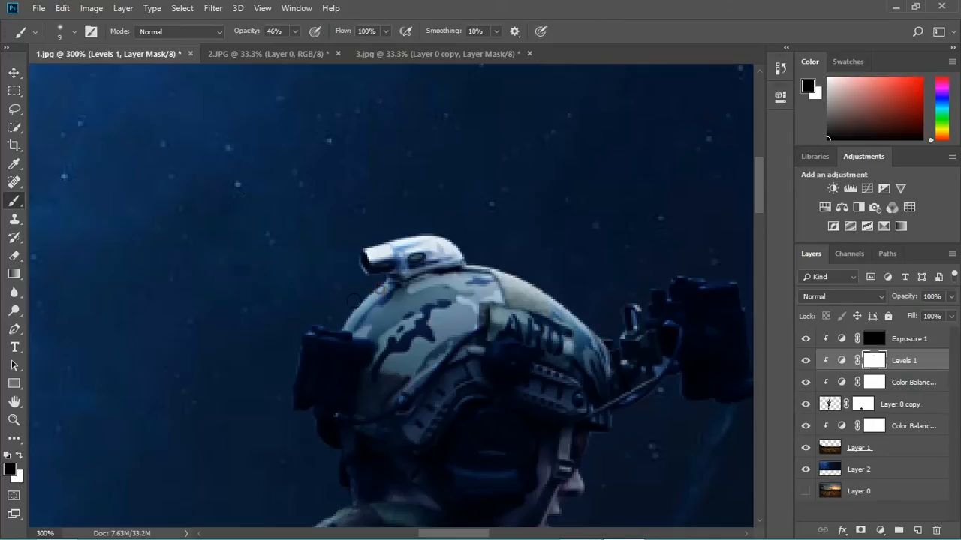
scroll(336, 338, "down", 2)
mouse_move(336, 339)
left_mouse_down()
mouse_move(296, 433)
mouse_move(305, 482)
left_mouse_up()
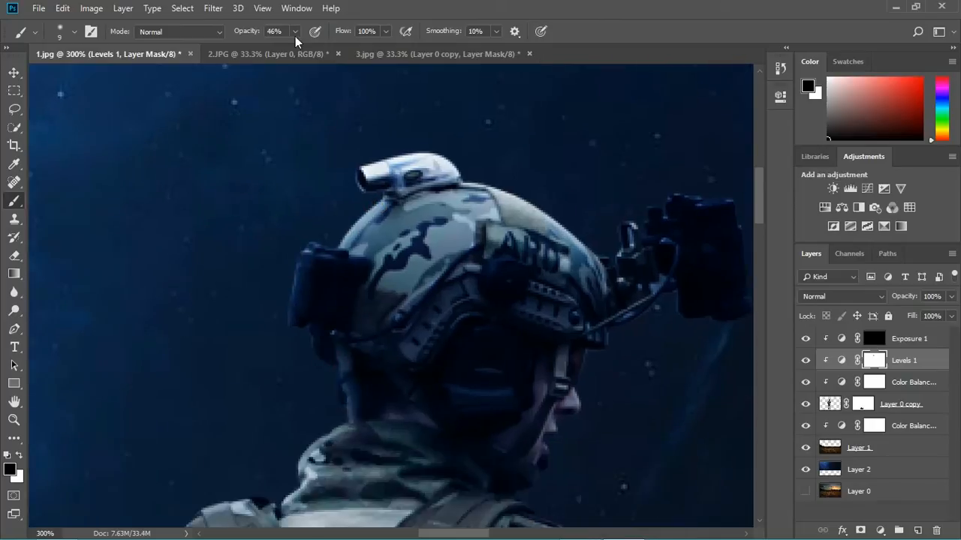
Step: Raise the brush opacity to 74% and paint black on the Levels mask along the soldier's left shoulder and upper arm
left_click(295, 33)
left_click_drag(295, 50, 318, 50)
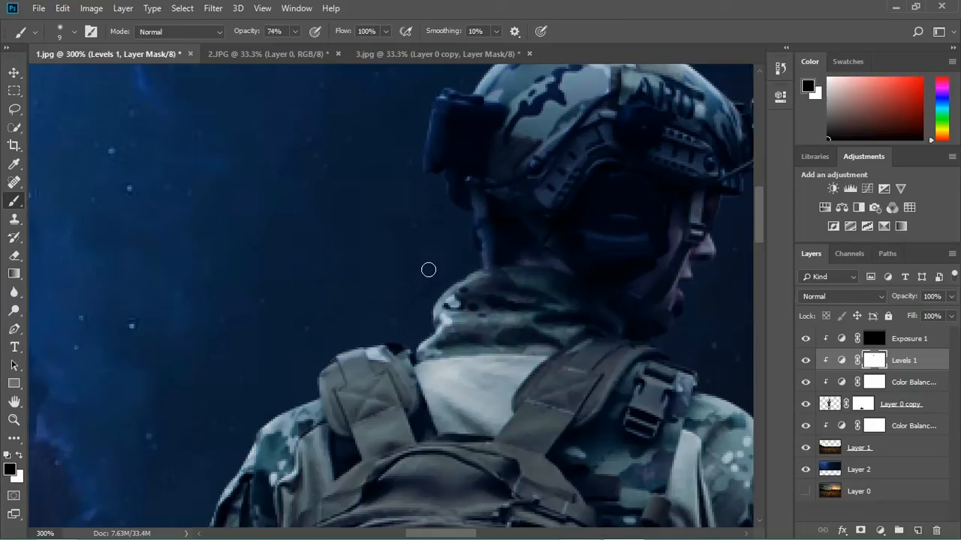
left_click_drag(428, 270, 263, 431)
left_click_drag(263, 431, 394, 281)
left_click_drag(362, 346, 322, 450)
left_click_drag(322, 450, 398, 253)
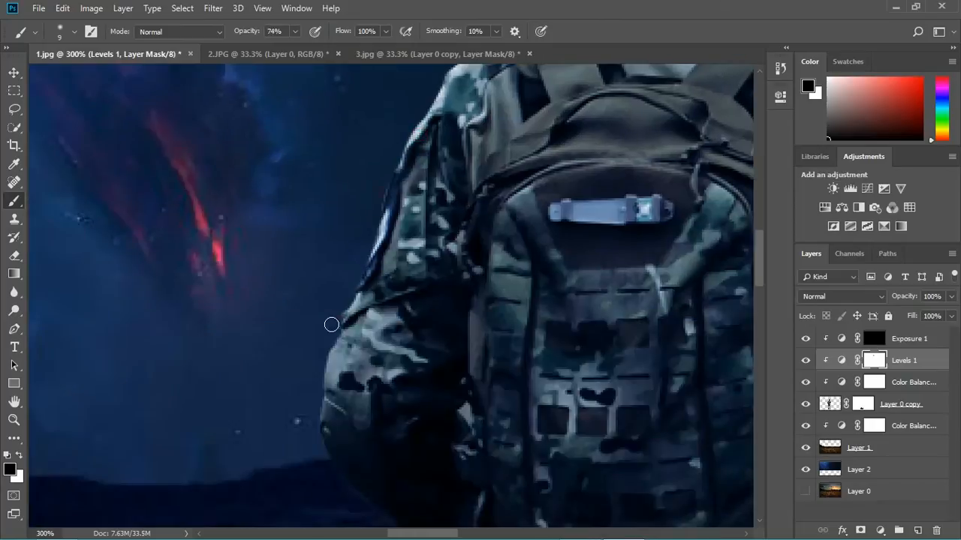
Step: Continue painting black on the Levels mask down the soldier's left elbow, forearm and leg to brighten that edge
left_click_drag(332, 325, 323, 388)
left_click_drag(323, 388, 285, 270)
left_click_drag(308, 355, 374, 424)
scroll(373, 424, "down", 10)
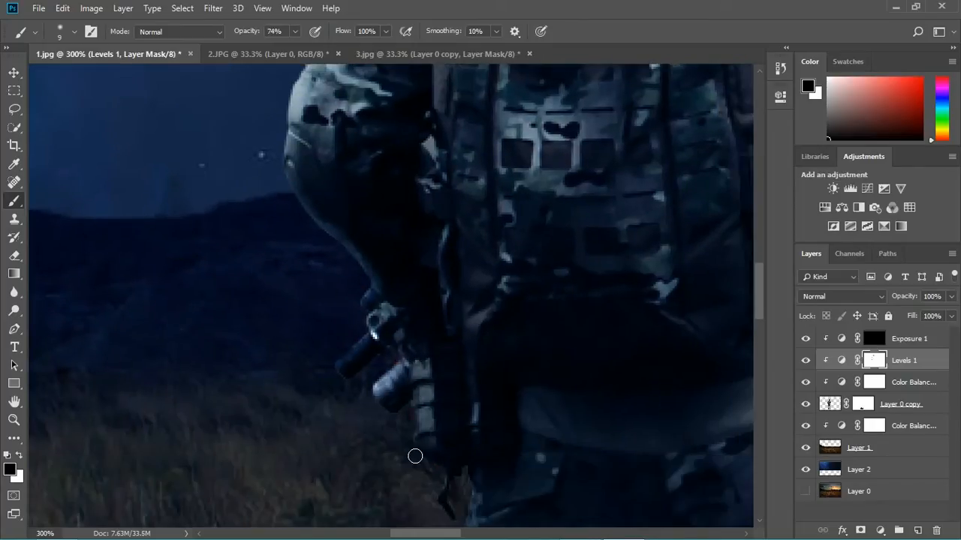
scroll(454, 387, "down", 8)
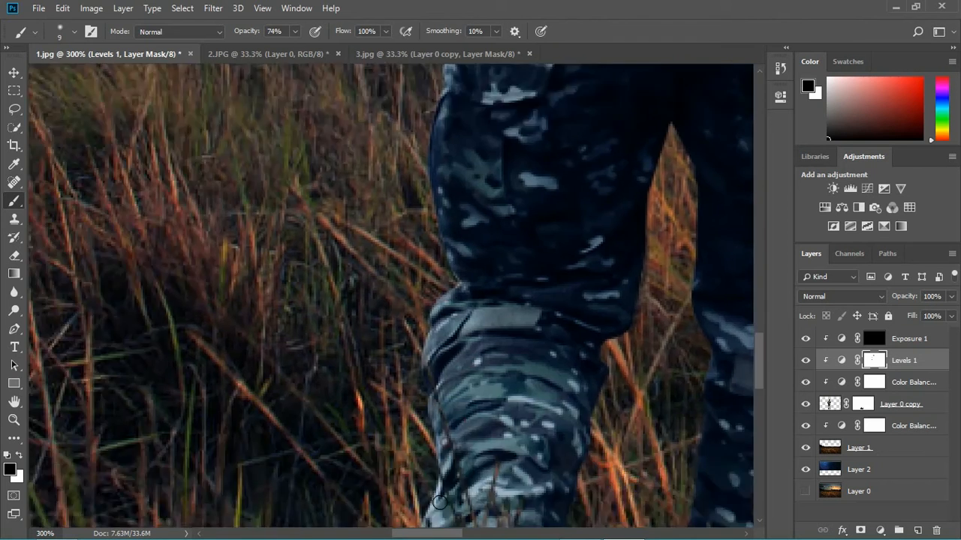
scroll(592, 487, "down", 4)
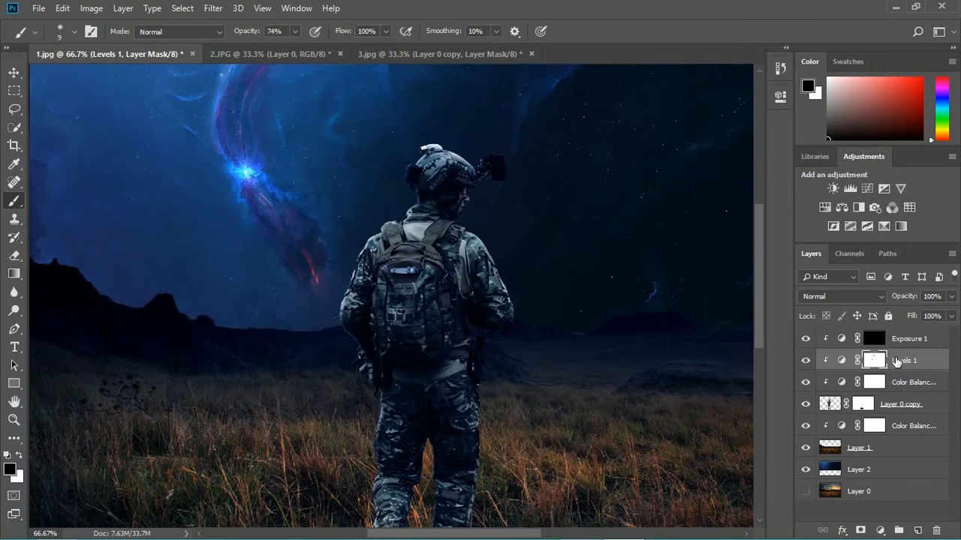
Step: Target the Exposure adjustment's mask and set the soft brush to 52% opacity and 175 px
left_click(873, 339)
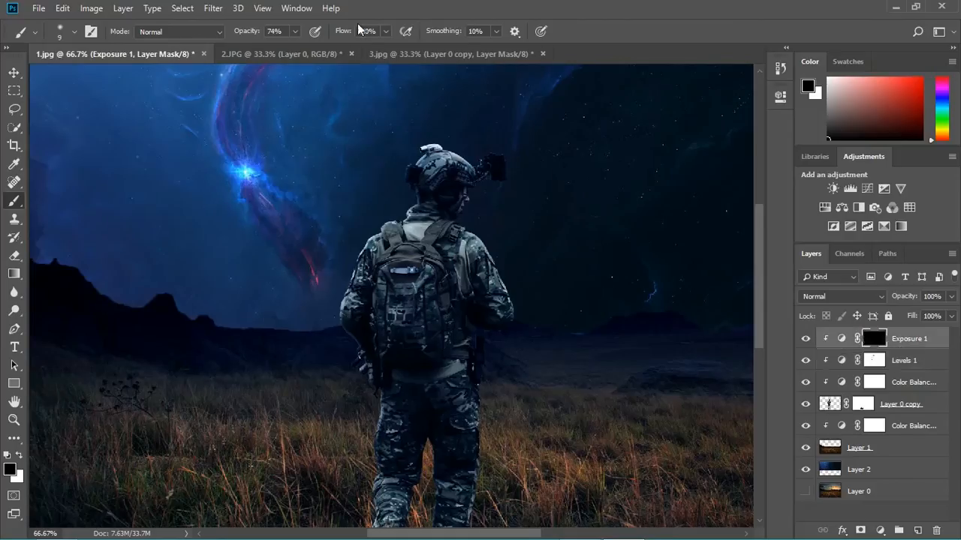
left_click(295, 31)
left_click_drag(294, 47, 291, 53)
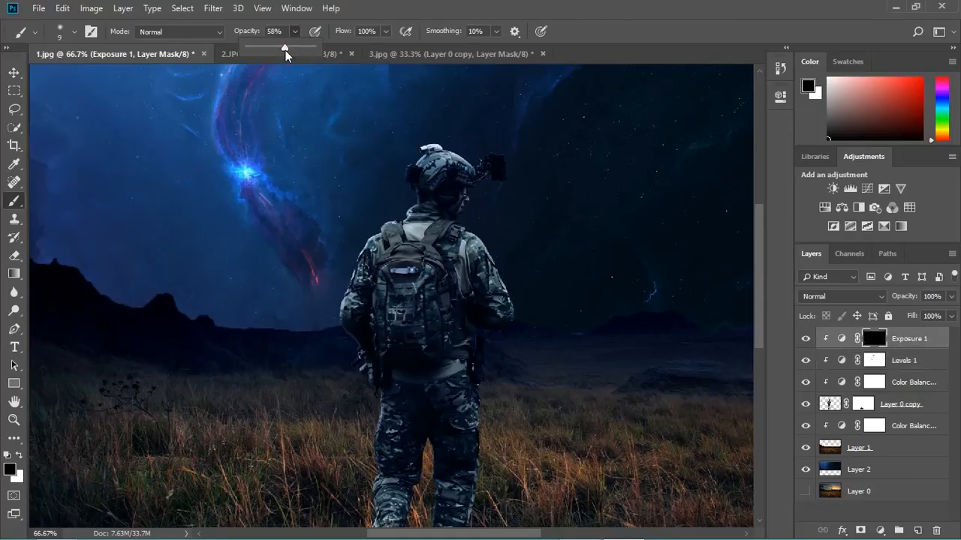
left_click(656, 37)
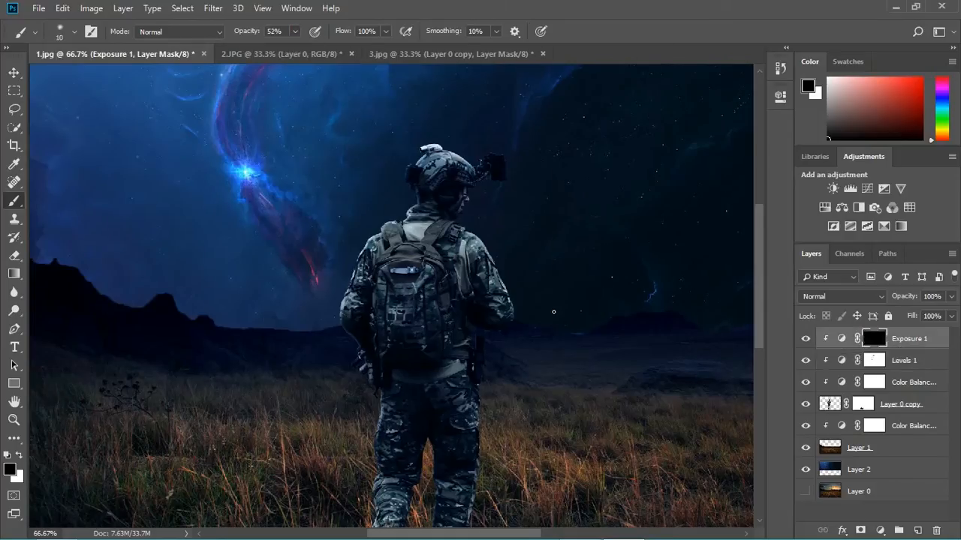
key("bracketright")
key("bracketright")
key("bracketright")
key("bracketright")
key("bracketright")
key("bracketright")
key("bracketright")
key("bracketright")
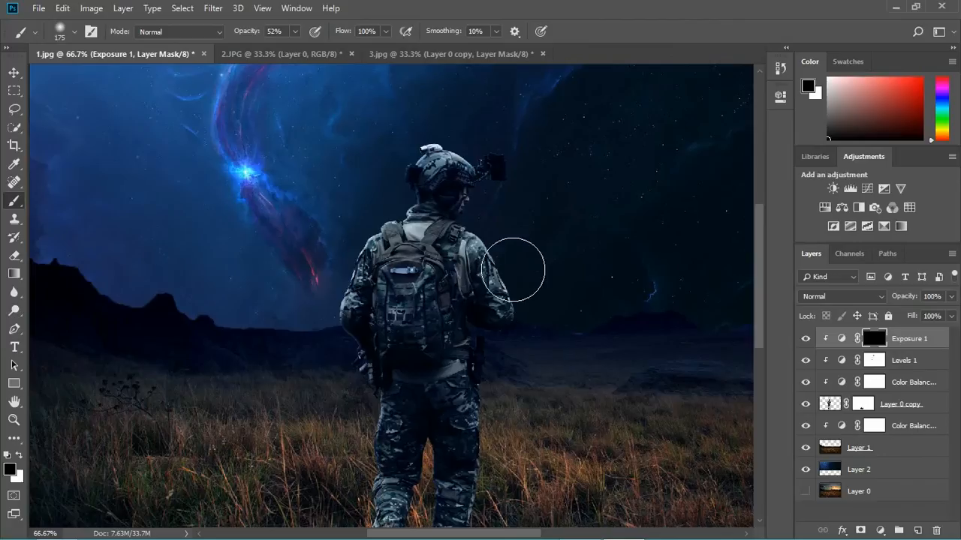
Step: Paint white on the Exposure mask over the soldier's back, backpack and legs to darken his shadow areas
key("x")
mouse_move(490, 253)
left_mouse_down()
mouse_move(471, 197)
mouse_move(459, 229)
left_mouse_up()
scroll(515, 418, "down", 3)
scroll(478, 195, "up", 3)
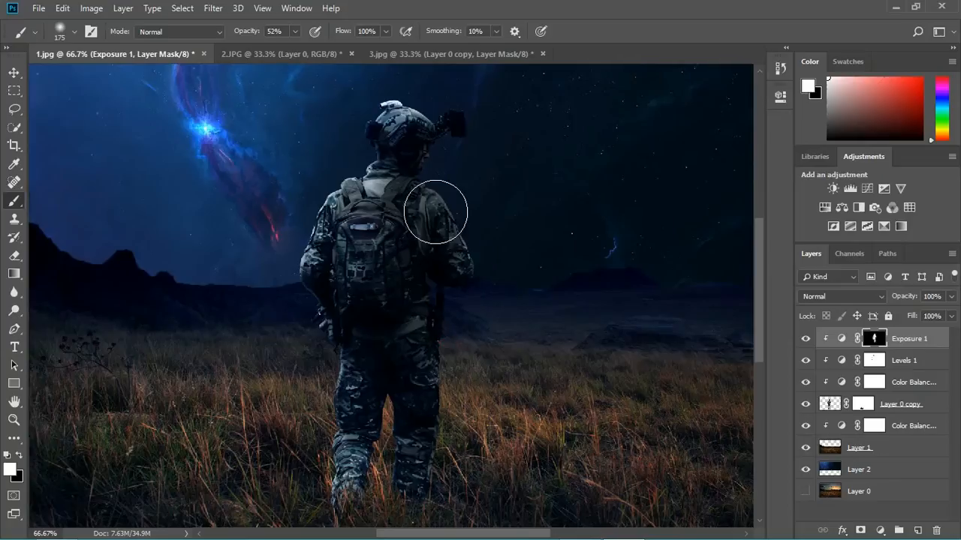
key("ctrl+minus")
key("ctrl+minus")
key("ctrl+plus")
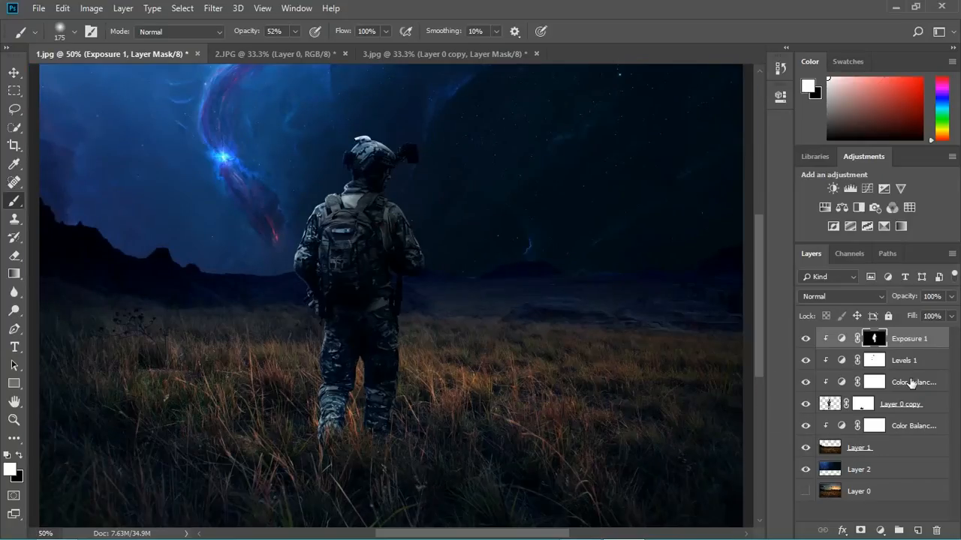
Step: Add a Hue/Saturation adjustment above the Exposure layer, turn on Colorize and clip it to the soldier
left_click(907, 341)
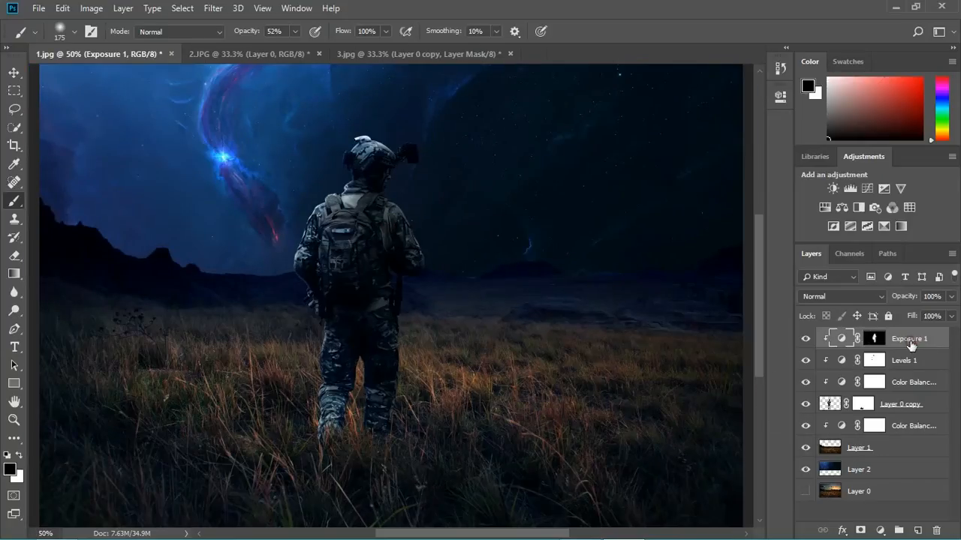
left_click(824, 207)
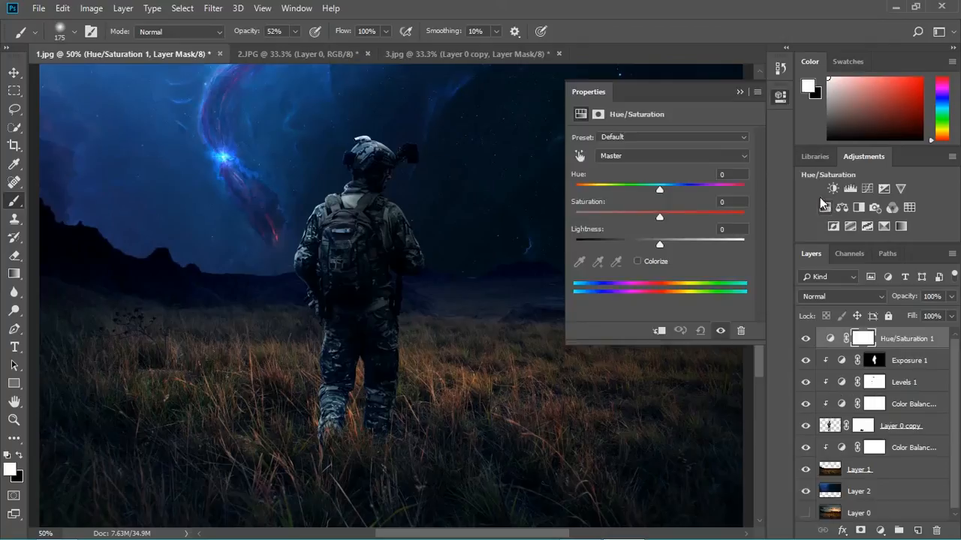
left_click(638, 262)
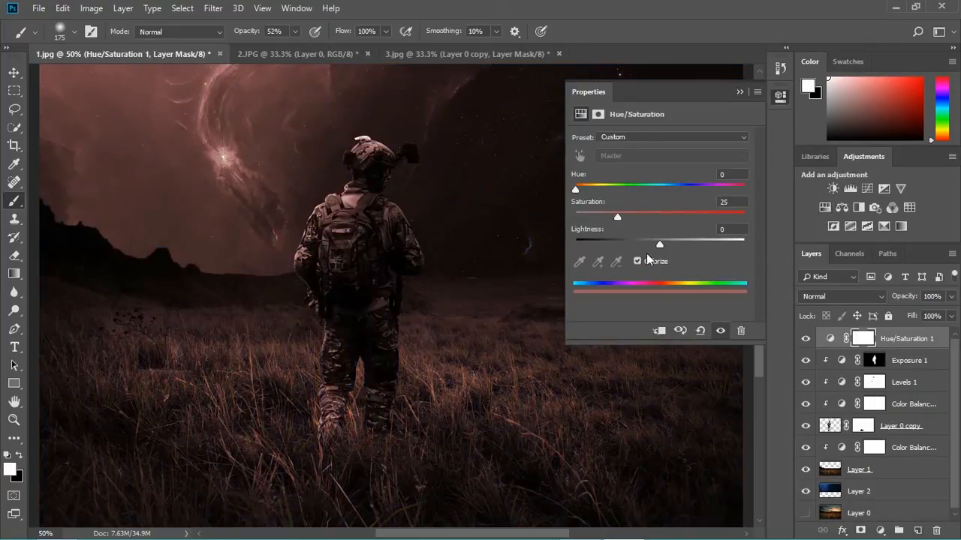
left_click(659, 331)
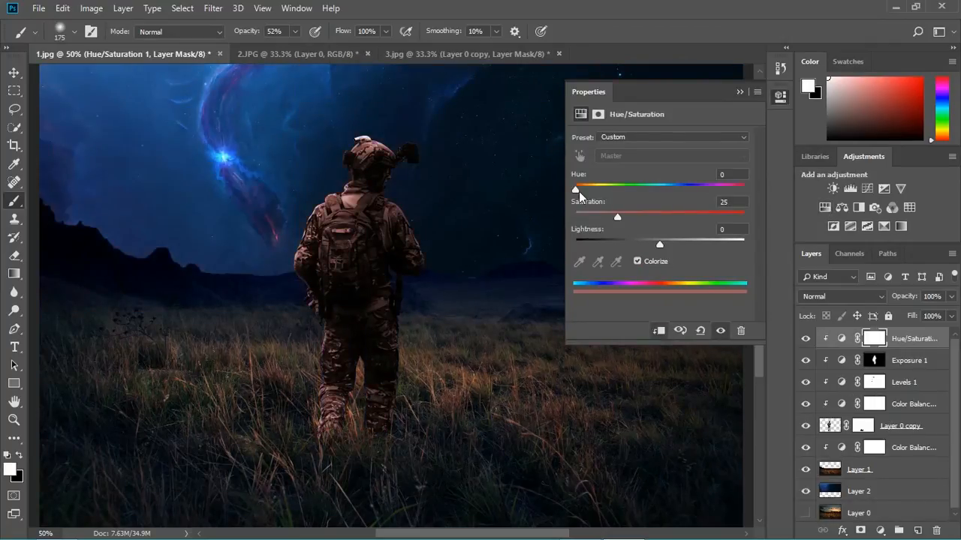
Step: Set the Hue/Saturation adjustment to hue 211, saturation 100 and lightness +61 for a light blue tint
left_click_drag(576, 189, 679, 187)
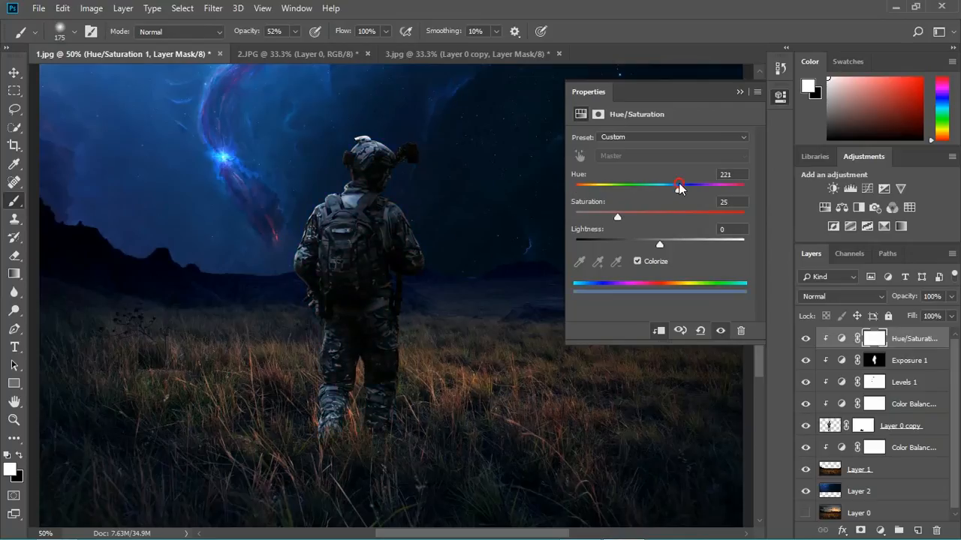
left_click_drag(617, 217, 744, 217)
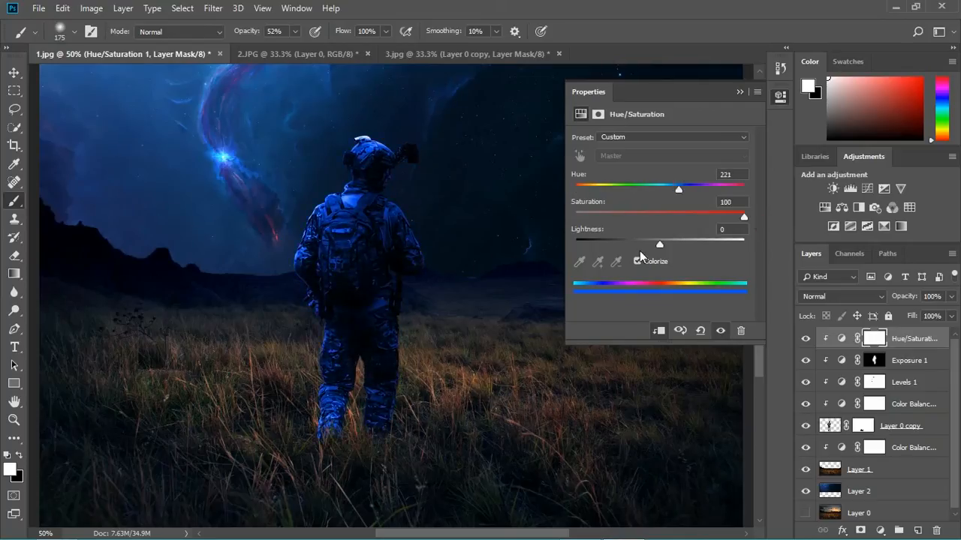
left_click_drag(660, 244, 721, 246)
left_click_drag(679, 189, 674, 189)
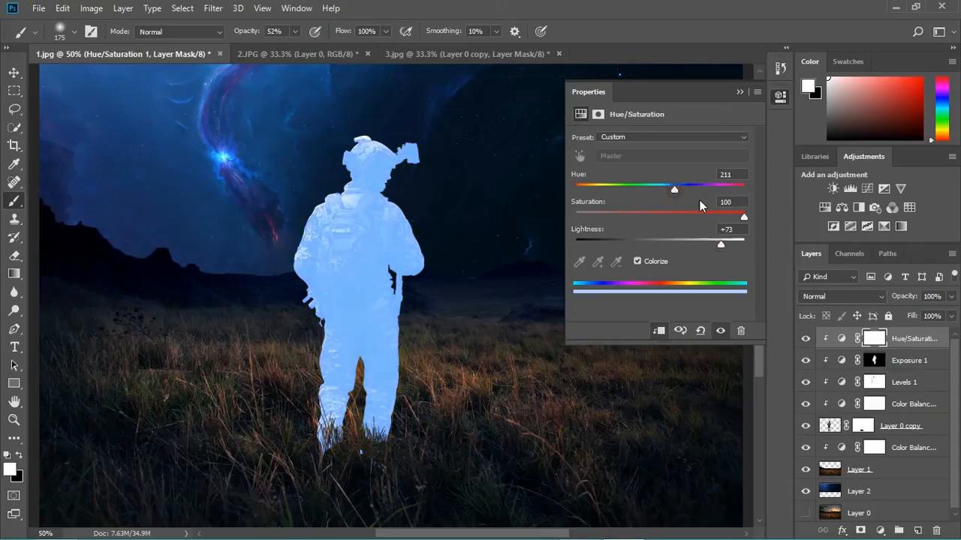
left_click_drag(718, 248, 714, 248)
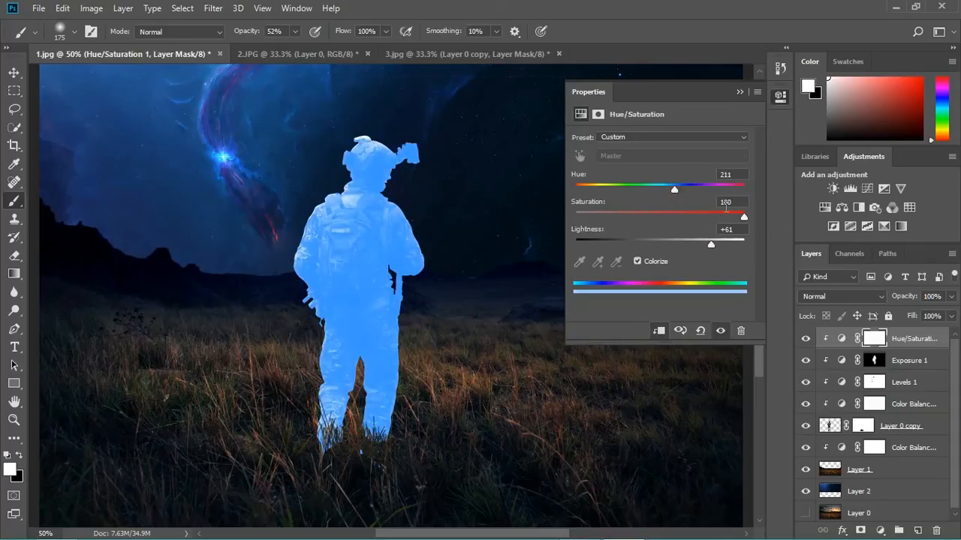
left_click(739, 92)
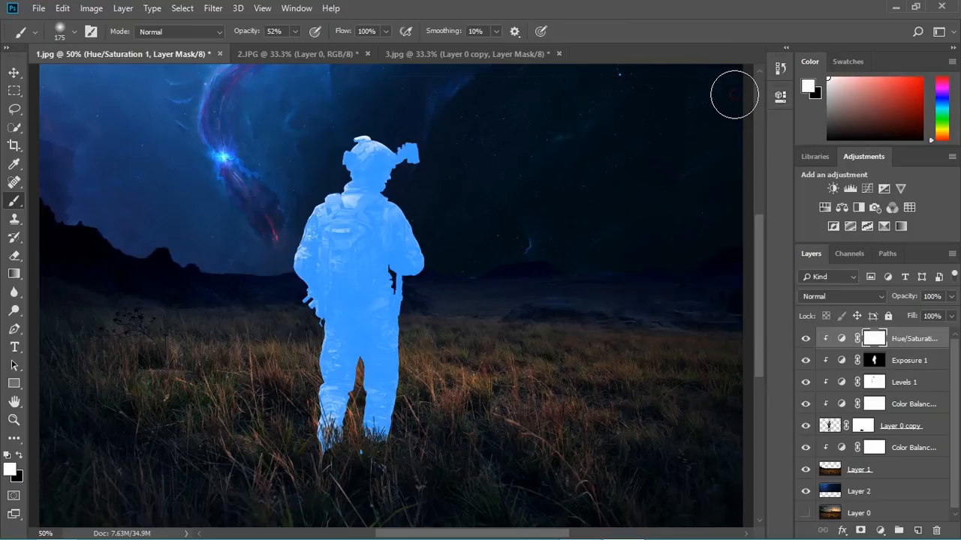
Step: In the Hue/Saturation layer's blending options, split the Underlying Layer black Blend If range to 0/30
right_click(896, 337)
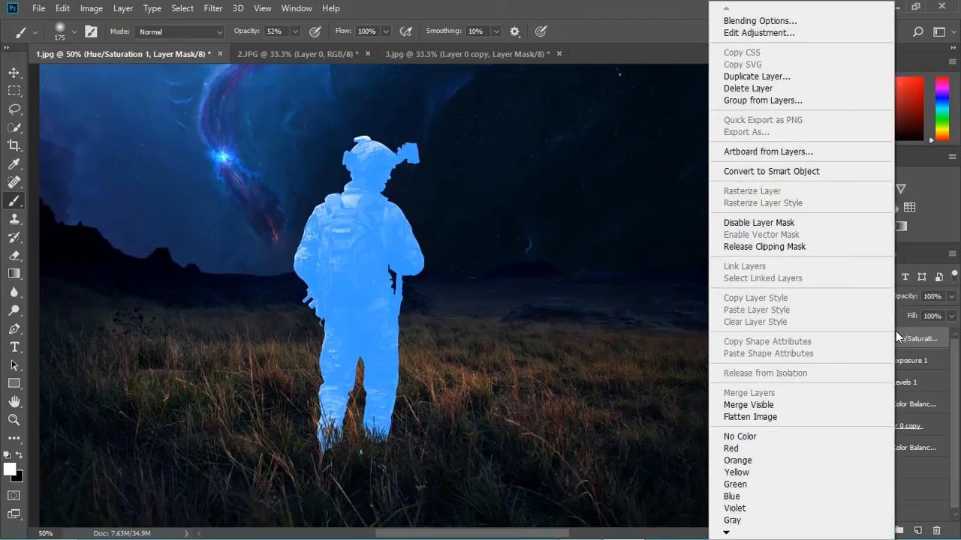
left_click(777, 22)
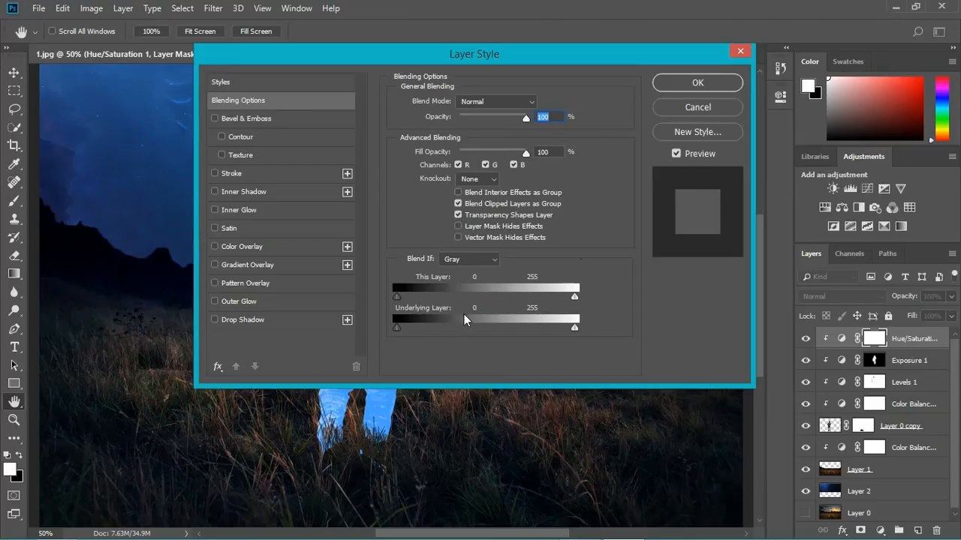
left_click_drag(398, 330, 402, 325)
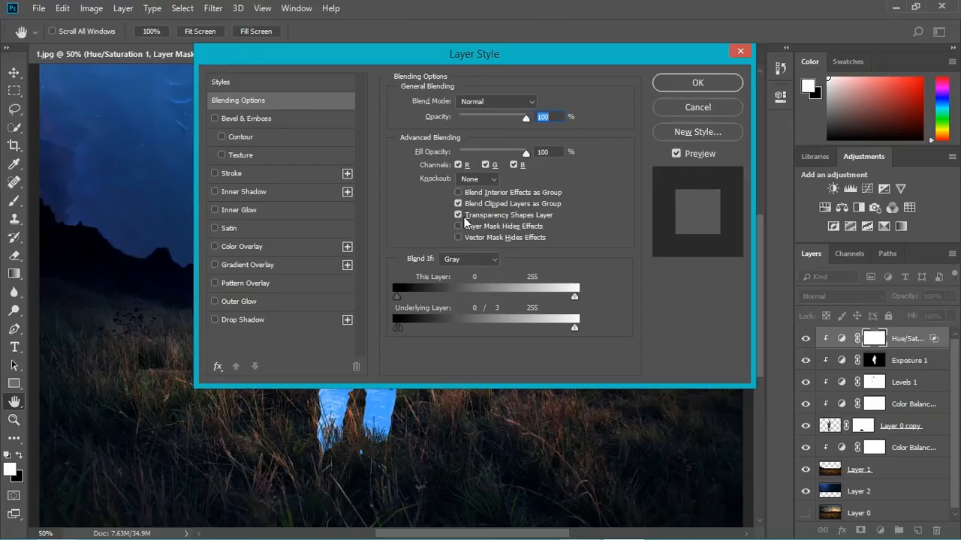
left_click_drag(475, 61, 717, 52)
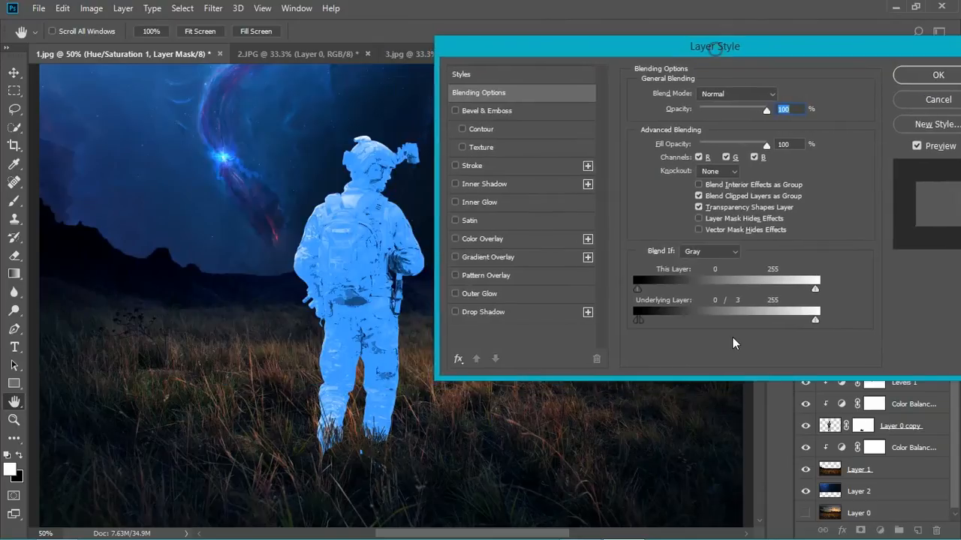
left_click_drag(640, 322, 658, 321)
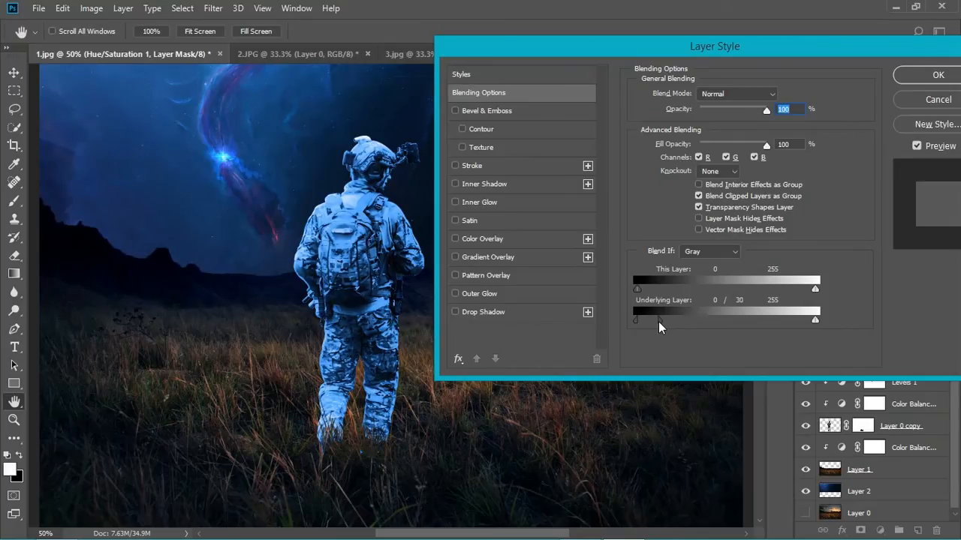
left_click(908, 75)
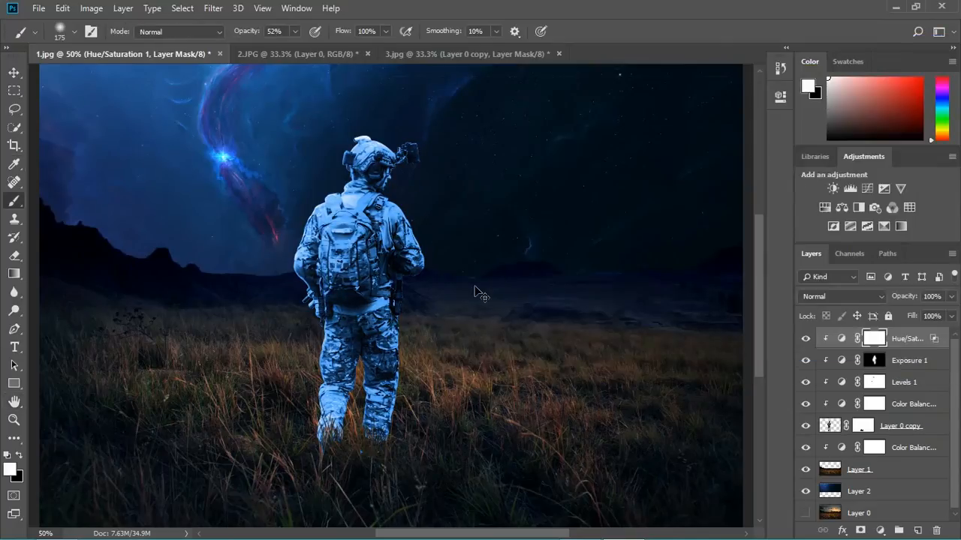
Step: Invert the Hue/Saturation adjustment's white mask to black
key("ctrl+i")
key("ctrl+plus")
key("ctrl+plus")
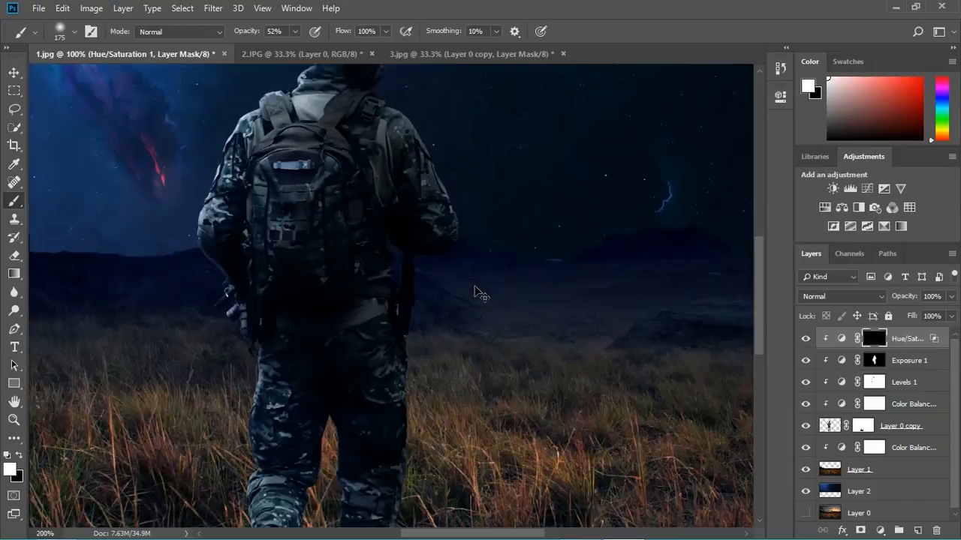
Step: Reduce the soft brush to 25 px and raise its opacity to 86% for painting around the helmet
left_click_drag(474, 227, 647, 421)
left_click_drag(325, 163, 437, 356)
left_click_drag(584, 195, 502, 356)
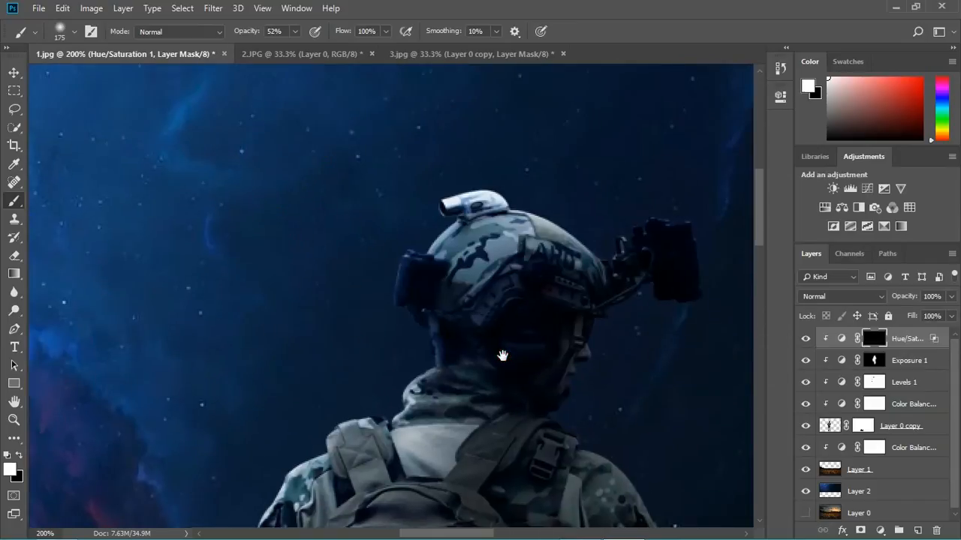
key("bracketleft")
key("bracketleft")
key("bracketleft")
key("bracketleft")
key("bracketleft")
key("bracketleft")
key("bracketleft")
key("bracketleft")
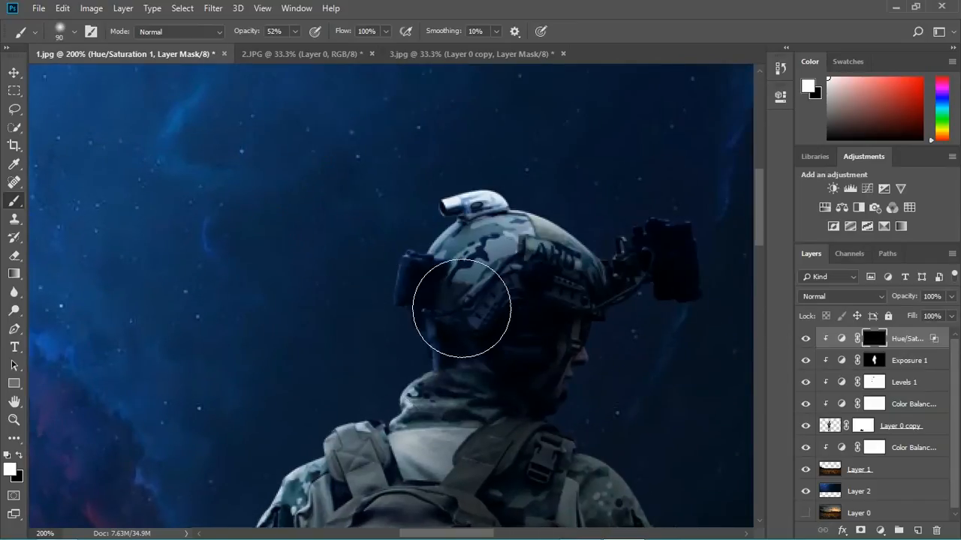
key("bracketleft")
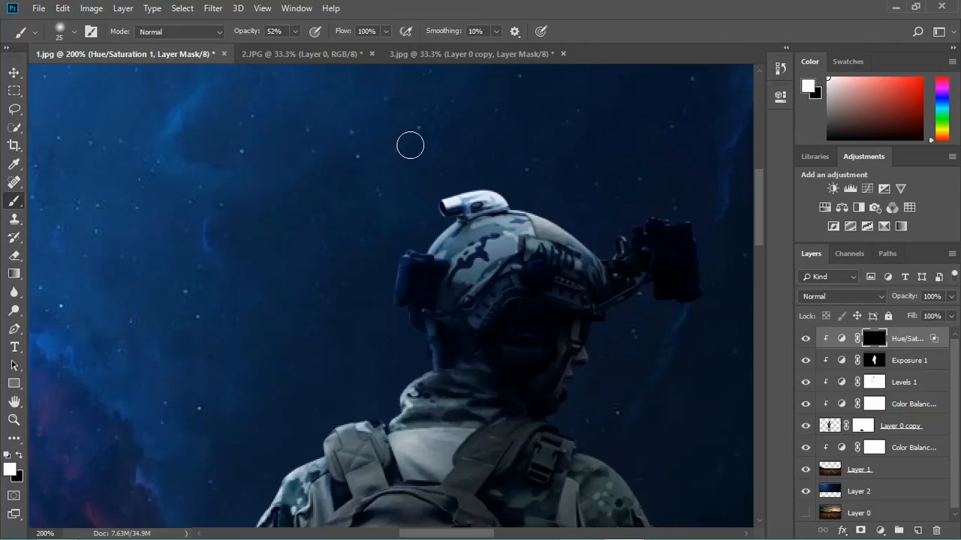
left_click(295, 31)
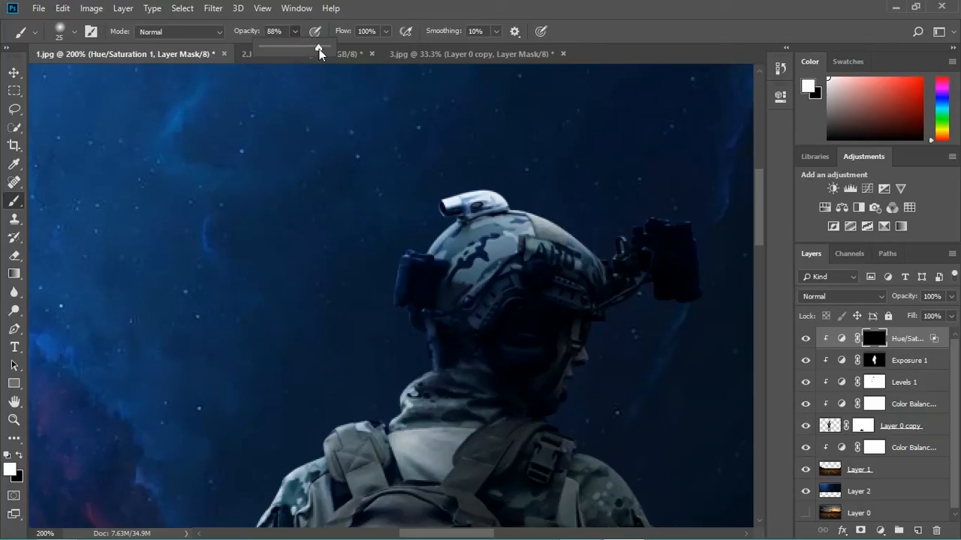
left_click(620, 43)
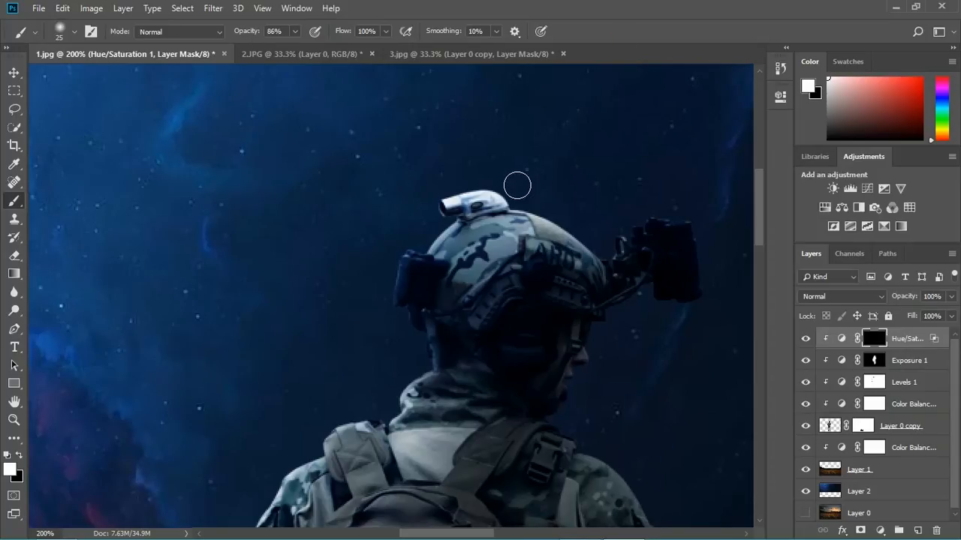
Step: Reduce the brush to 10 px and paint white on the Hue/Saturation mask along the helmet's goggle mount for a blue rim light
key("bracketleft")
scroll(574, 224, "up", 1)
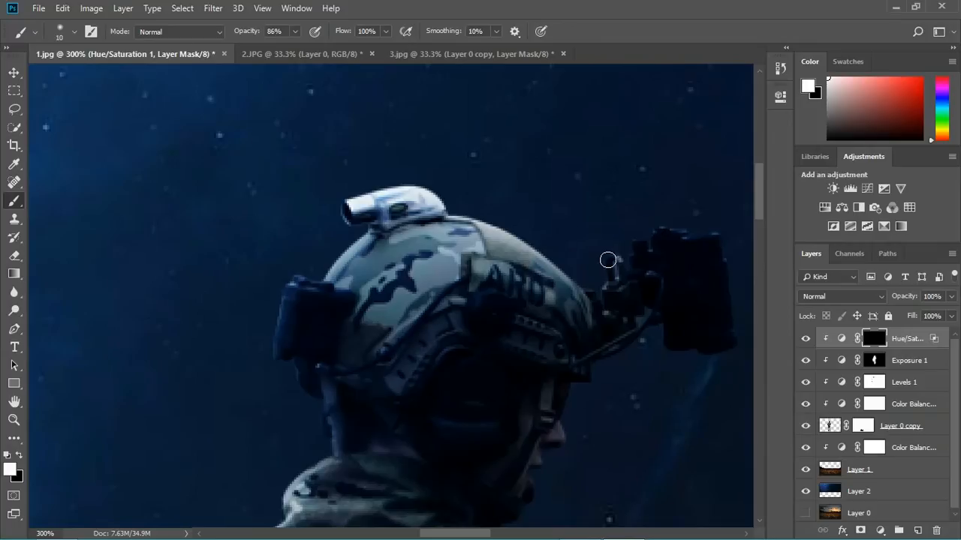
mouse_move(608, 260)
left_mouse_down()
mouse_move(605, 268)
mouse_move(614, 249)
left_mouse_up()
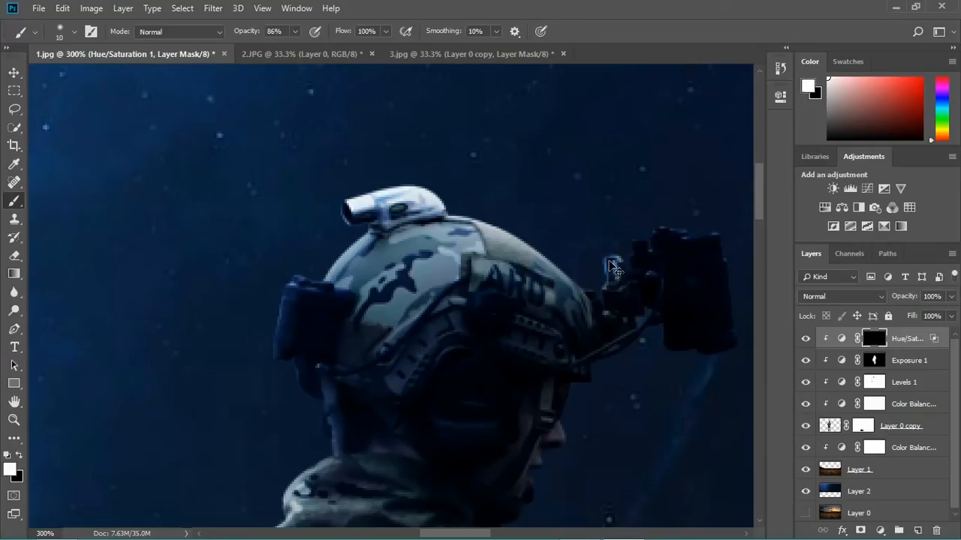
key("ctrl+z")
mouse_move(602, 273)
left_mouse_down()
mouse_move(605, 249)
mouse_move(628, 250)
mouse_move(628, 233)
mouse_move(670, 215)
mouse_move(667, 224)
mouse_move(687, 223)
mouse_move(641, 234)
left_mouse_up()
left_click(584, 257)
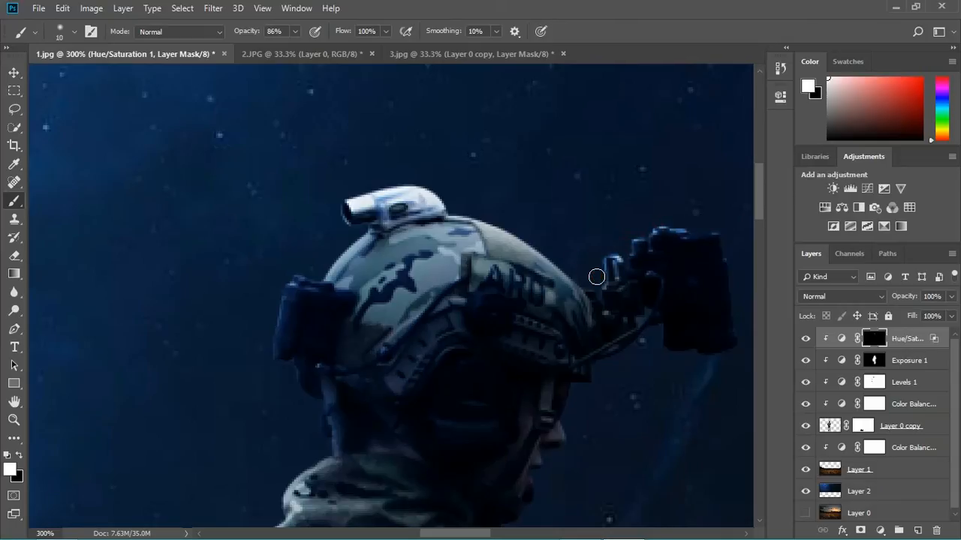
Step: Paint white on the Hue/Saturation mask along the helmet's crown, its back edge and the neck with the 10 px brush
mouse_move(582, 268)
left_mouse_down()
mouse_move(513, 233)
mouse_move(454, 214)
left_mouse_up()
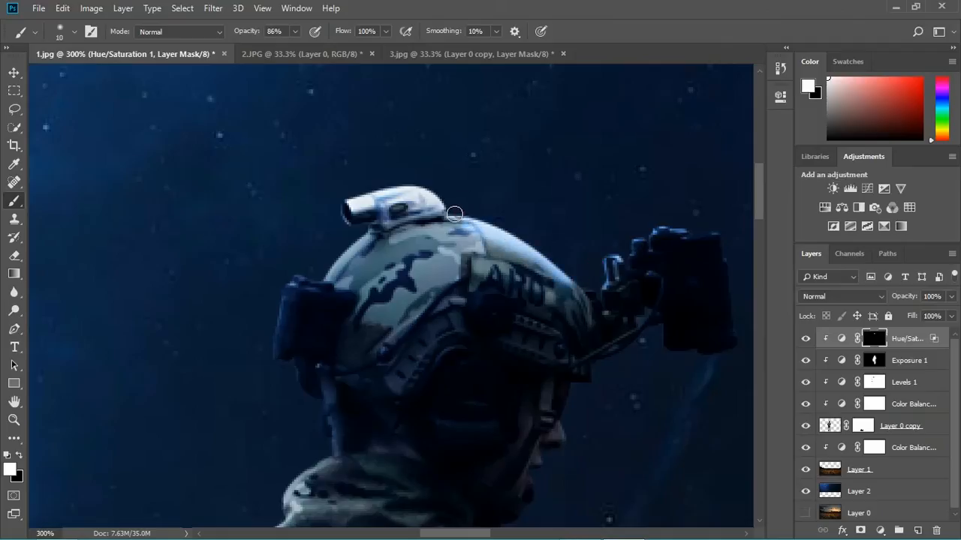
mouse_move(337, 217)
left_mouse_down()
mouse_move(356, 253)
mouse_move(379, 233)
left_mouse_up()
left_click_drag(341, 252, 407, 187)
left_click_drag(402, 214, 354, 247)
mouse_move(362, 305)
left_mouse_down()
mouse_move(388, 251)
mouse_move(420, 320)
mouse_move(416, 260)
mouse_move(444, 308)
mouse_move(413, 267)
mouse_move(433, 331)
mouse_move(384, 351)
left_mouse_up()
mouse_move(402, 361)
left_mouse_down()
mouse_move(465, 305)
mouse_move(373, 373)
mouse_move(457, 308)
mouse_move(383, 387)
left_mouse_up()
mouse_move(380, 392)
left_mouse_down()
mouse_move(476, 270)
mouse_move(433, 349)
left_mouse_up()
mouse_move(433, 350)
left_mouse_down()
mouse_move(506, 232)
mouse_move(457, 354)
mouse_move(453, 457)
mouse_move(462, 331)
left_mouse_up()
mouse_move(461, 268)
left_mouse_down()
mouse_move(486, 439)
mouse_move(444, 311)
mouse_move(434, 458)
mouse_move(472, 377)
mouse_move(494, 435)
mouse_move(494, 320)
mouse_move(497, 352)
left_mouse_up()
Step: Continue the blue rim light down the soldier's left arm, rifle and trouser edge on the Hue/Saturation mask
left_click_drag(501, 452, 512, 313)
mouse_move(498, 330)
left_mouse_down()
mouse_move(474, 412)
mouse_move(477, 432)
left_mouse_up()
mouse_move(478, 450)
left_mouse_down()
mouse_move(473, 289)
mouse_move(472, 422)
mouse_move(437, 280)
left_mouse_up()
mouse_move(437, 281)
left_mouse_down()
mouse_move(418, 357)
mouse_move(426, 433)
left_mouse_up()
mouse_move(427, 439)
left_mouse_down()
mouse_move(390, 247)
mouse_move(372, 362)
left_mouse_up()
mouse_move(387, 83)
left_mouse_down()
mouse_move(339, 266)
mouse_move(341, 192)
mouse_move(363, 263)
left_mouse_up()
left_click_drag(360, 288, 397, 408)
left_click_drag(379, 105, 408, 353)
left_click_drag(420, 274, 408, 354)
scroll(419, 276, "down", 5)
scroll(354, 310, "up", 4)
left_click_drag(354, 309, 398, 336)
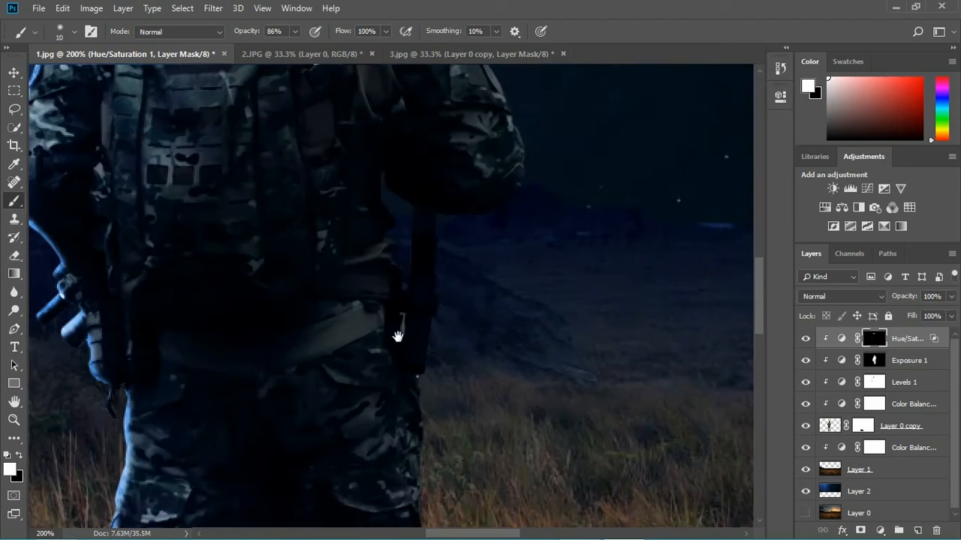
scroll(397, 336, "down", 1)
scroll(367, 331, "up", 2)
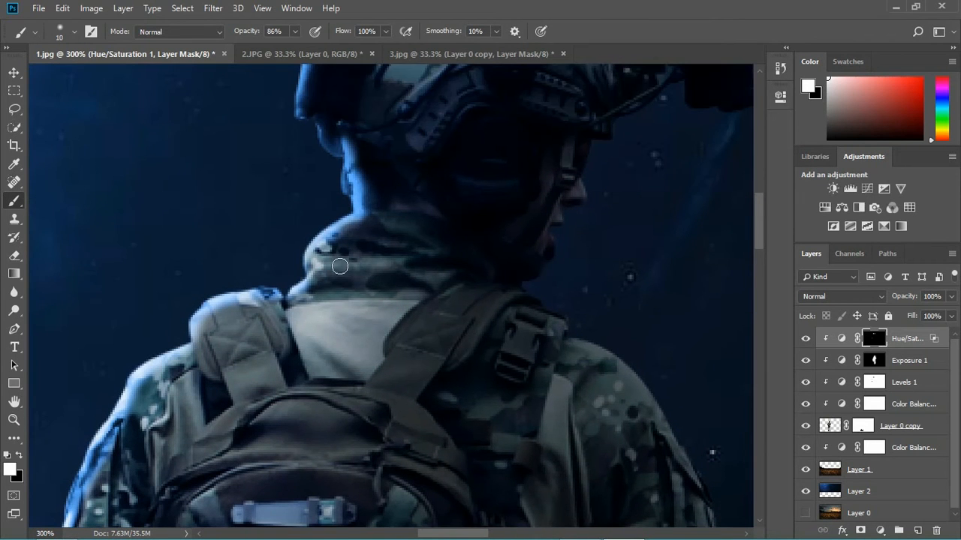
Step: Reduce the brush to 3 px and paint highlights on the collar folds, upper back and inner edge of the right backpack strap
left_click_drag(316, 251, 378, 258)
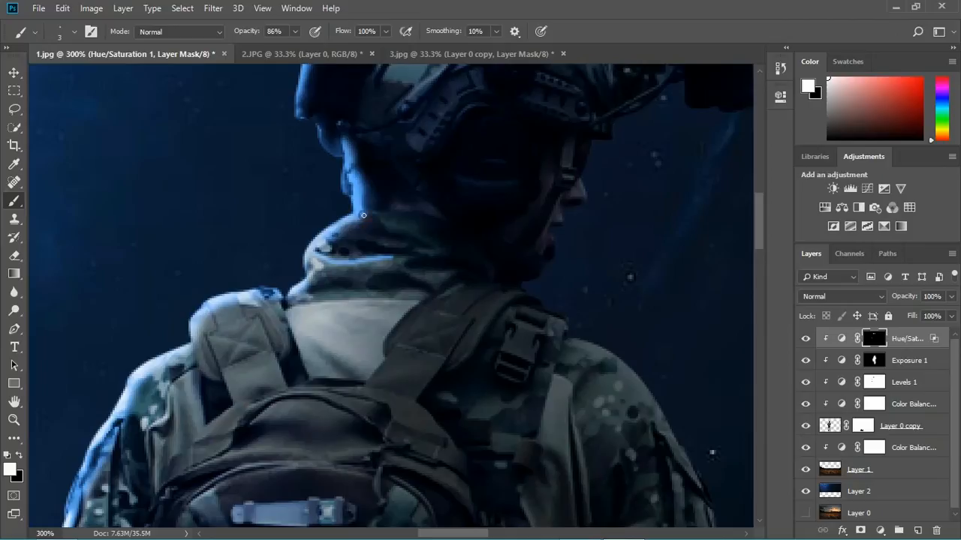
left_click_drag(363, 215, 413, 235)
mouse_move(329, 340)
left_mouse_down()
mouse_move(359, 358)
mouse_move(323, 331)
left_mouse_up()
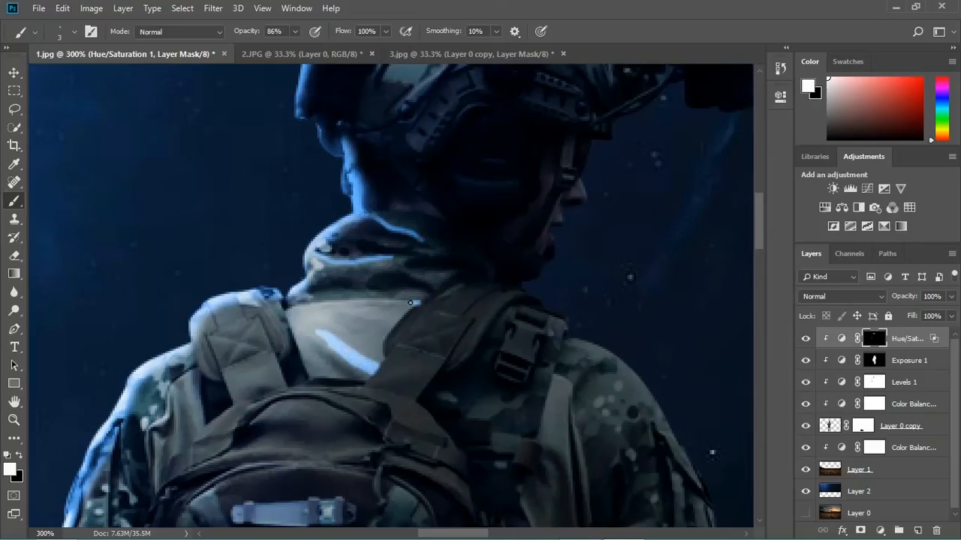
left_click_drag(395, 327, 378, 370)
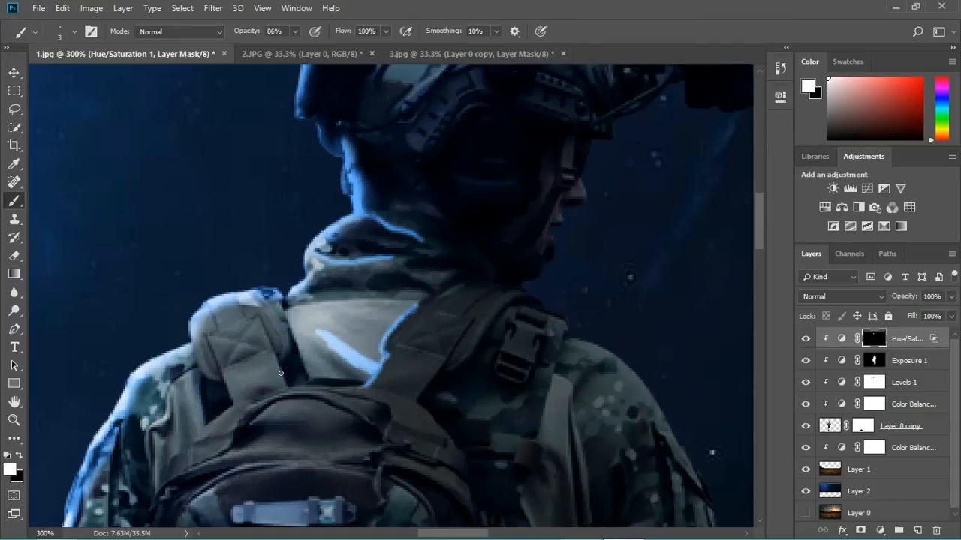
Step: Paint thin blue highlights along the seam and folds of the soldier's left sleeve with the 3 px brush
mouse_move(280, 373)
left_mouse_down()
mouse_move(352, 181)
mouse_move(381, 224)
left_mouse_up()
mouse_move(218, 279)
left_mouse_down()
mouse_move(206, 423)
mouse_move(304, 318)
left_mouse_up()
left_click_drag(312, 188, 307, 238)
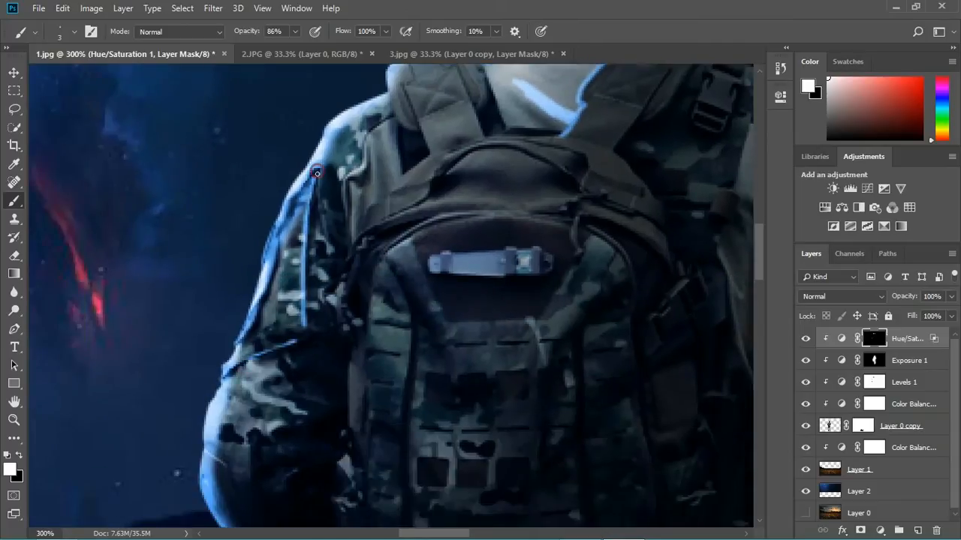
left_click_drag(317, 170, 329, 230)
left_click_drag(337, 208, 324, 267)
mouse_move(350, 188)
left_mouse_down()
mouse_move(349, 230)
mouse_move(330, 259)
left_mouse_up()
left_click_drag(319, 363, 328, 226)
left_click_drag(325, 381, 318, 220)
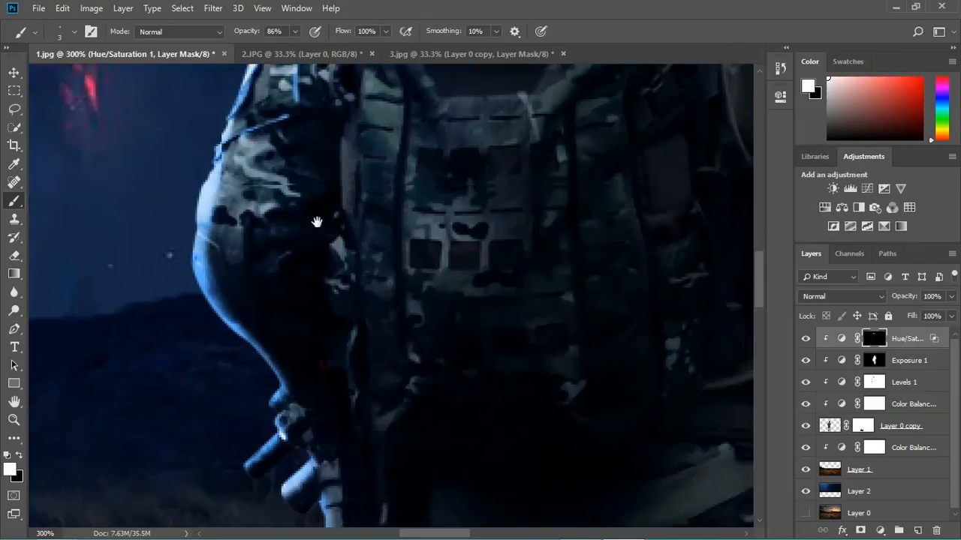
Step: Paint thin highlights along the night-vision goggles' cable and top edge with the 3 px brush
key("ctrl+minus")
key("ctrl+minus")
left_click_drag(397, 217, 371, 336)
key("ctrl+plus")
left_click_drag(478, 180, 349, 307)
key("ctrl+minus")
key("ctrl+plus")
key("ctrl+plus")
key("ctrl+plus")
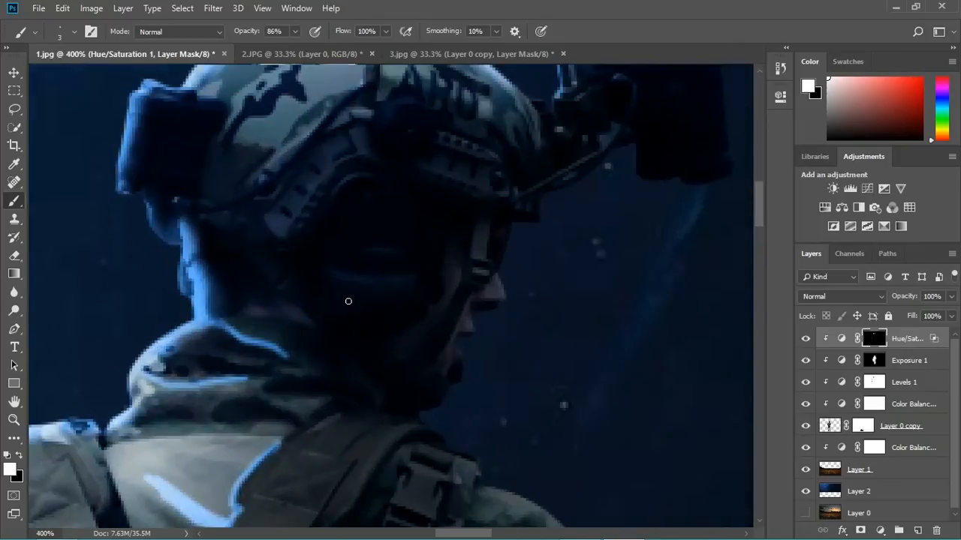
left_click_drag(543, 225, 275, 370)
left_click_drag(360, 278, 265, 350)
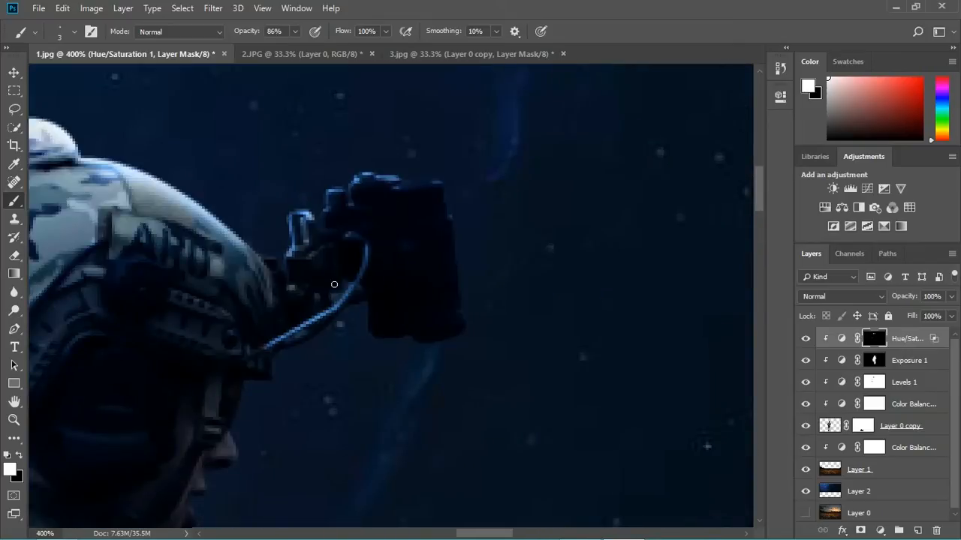
left_click_drag(415, 184, 368, 173)
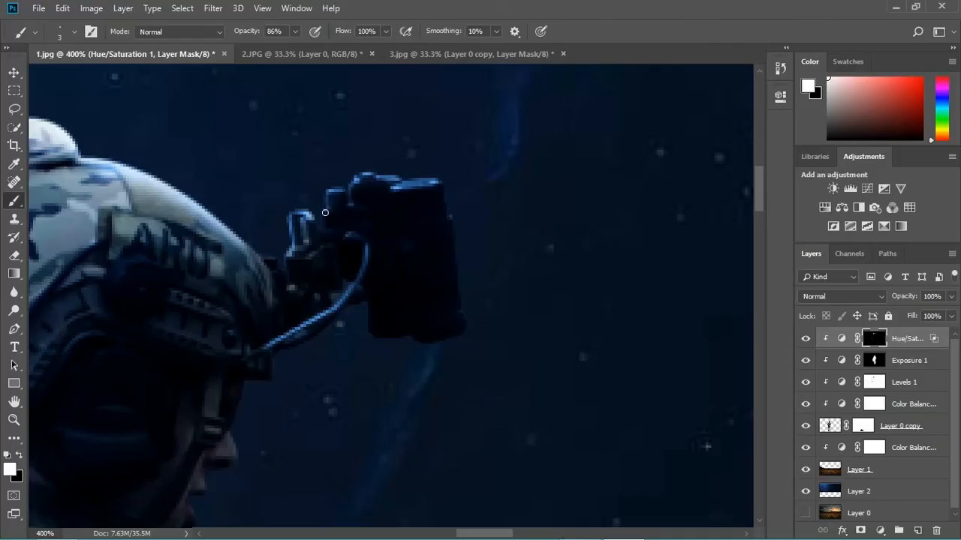
Step: Enlarge the brush to 40 px and paint a broad blue glow over the left shoulder strap and the top of the backpack
left_click_drag(34, 451, 451, 325)
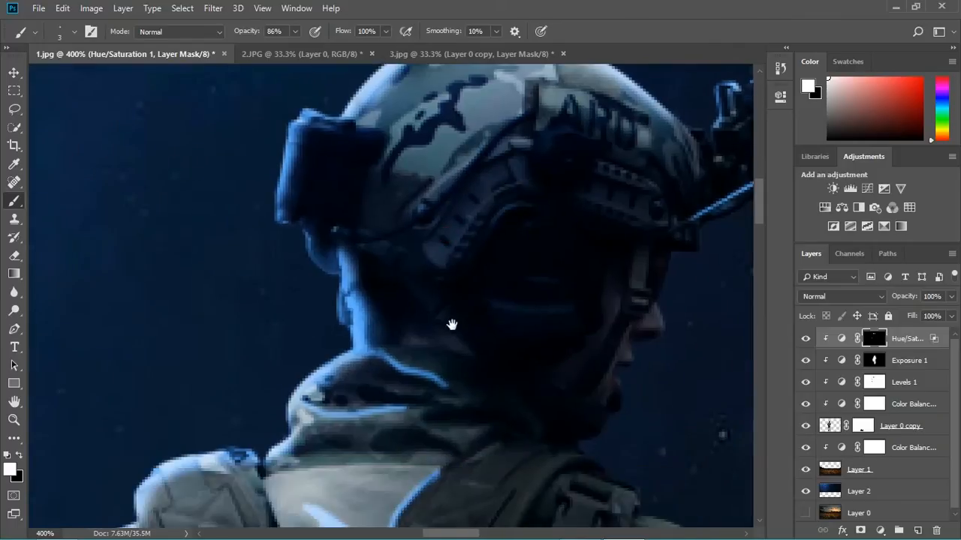
key("ctrl+minus")
left_click_drag(370, 472, 434, 363)
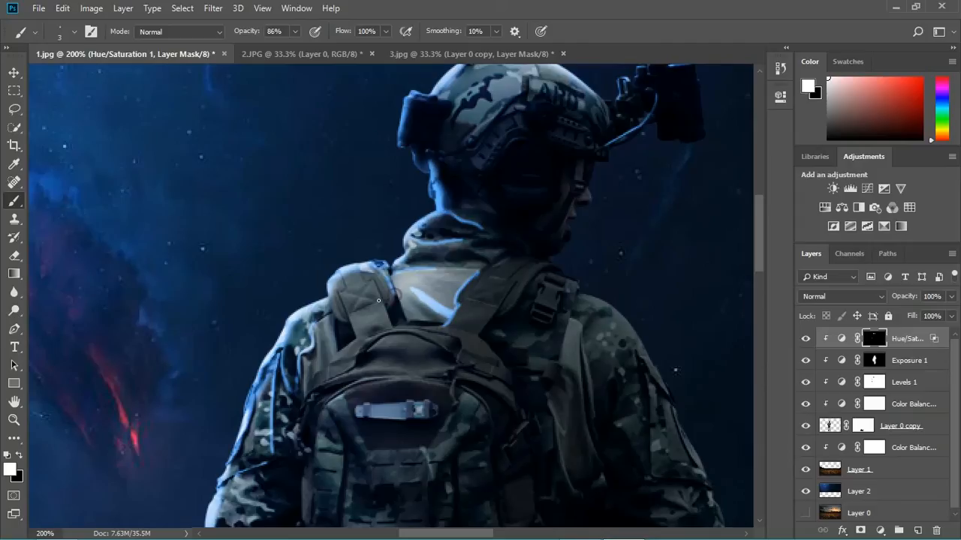
key("bracketright")
key("bracketright")
key("bracketright")
key("bracketright")
key("bracketright")
mouse_move(391, 349)
left_mouse_down()
mouse_move(368, 355)
mouse_move(469, 344)
mouse_move(362, 358)
mouse_move(339, 374)
mouse_move(461, 362)
mouse_move(317, 393)
mouse_move(356, 287)
mouse_move(387, 337)
left_mouse_up()
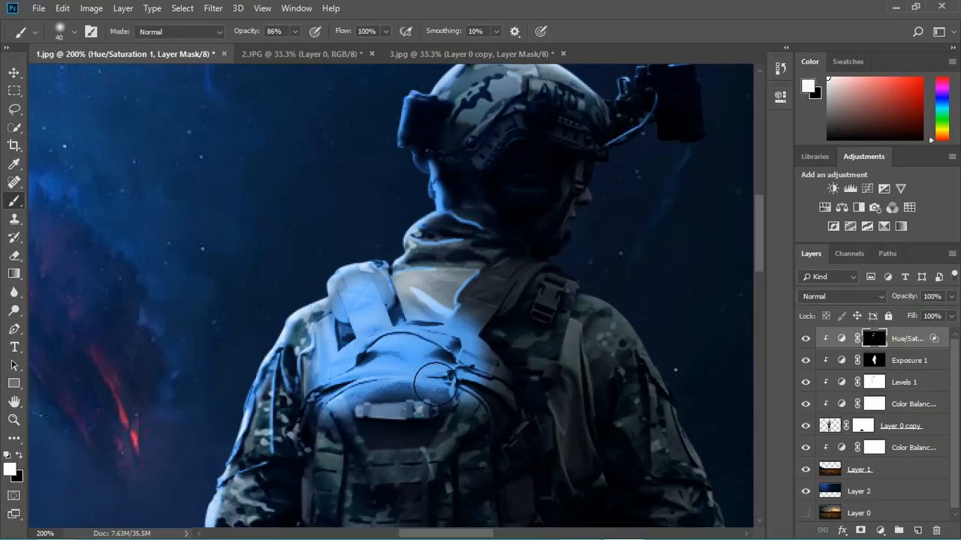
Step: With a 10 px black brush at 18% opacity, soften the glow on the backpack's top section and right strap
key("bracketleft")
key("bracketleft")
key("bracketleft")
key("ctrl+plus")
key("ctrl+plus")
left_click_drag(390, 410, 369, 343)
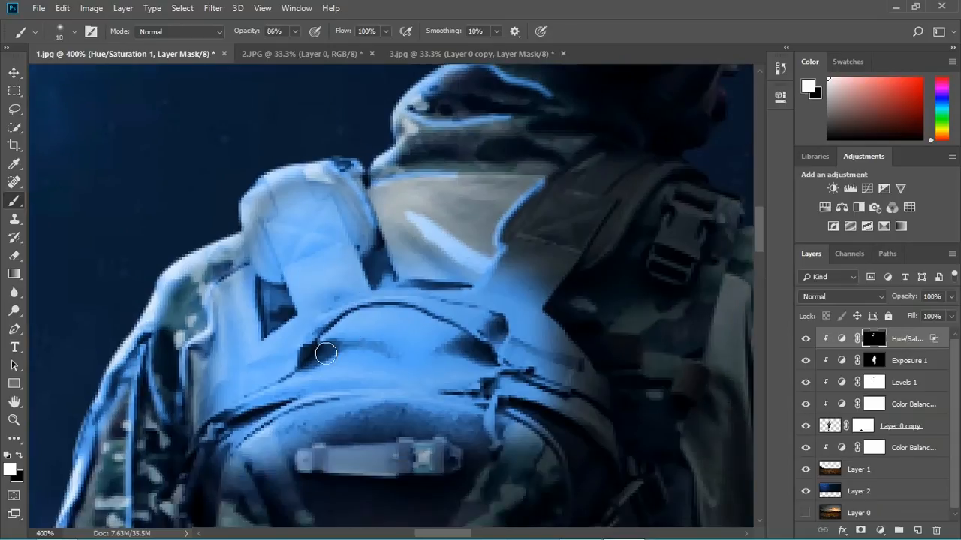
left_click(294, 30)
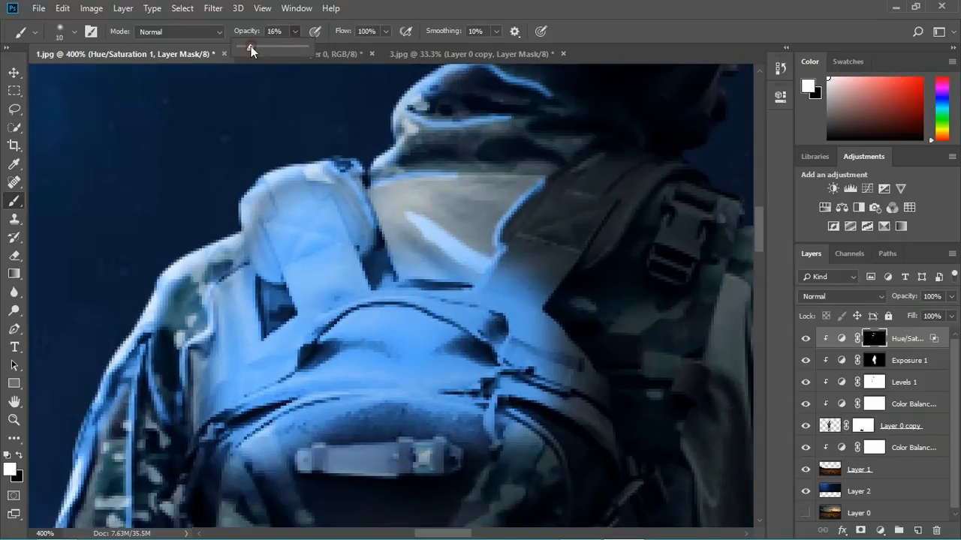
left_click_drag(251, 47, 253, 47)
left_click(426, 40)
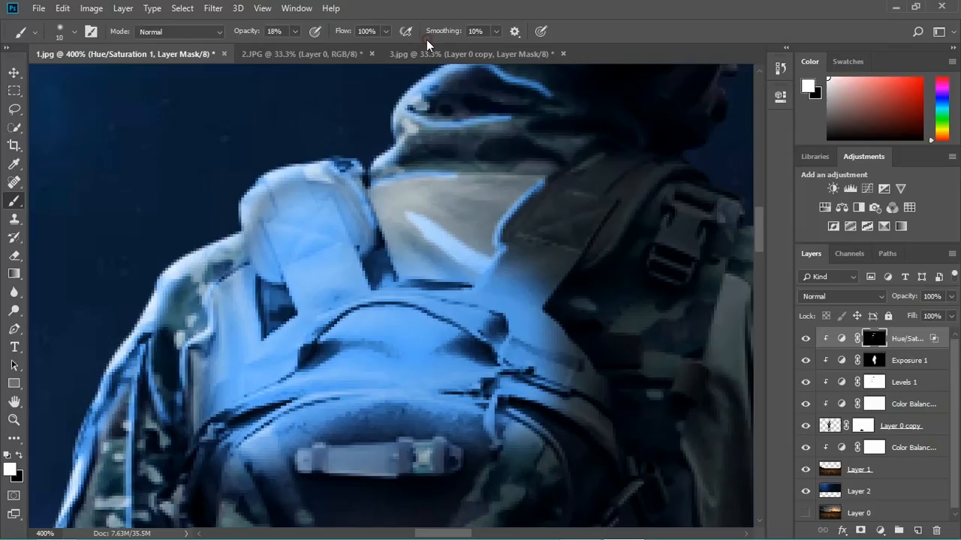
key("x")
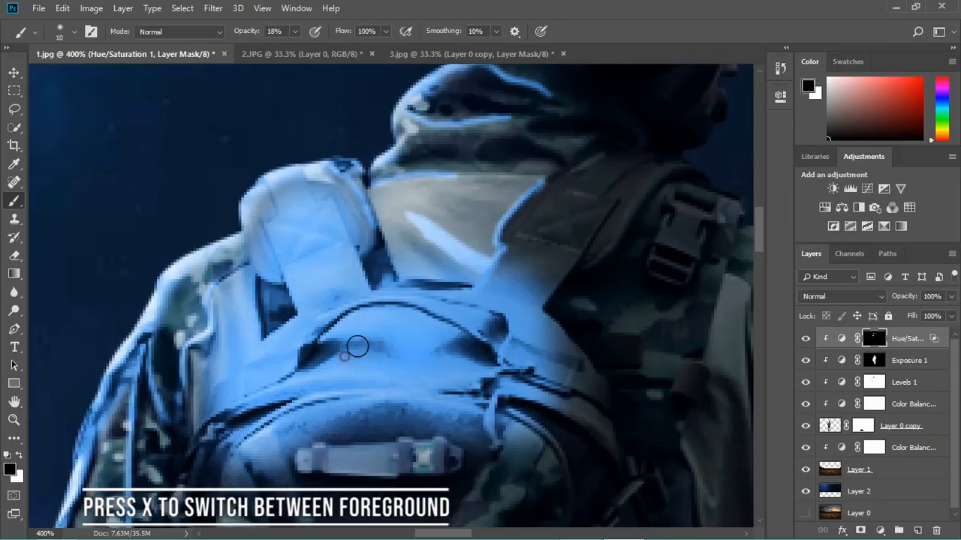
mouse_move(358, 347)
left_mouse_down()
mouse_move(457, 348)
mouse_move(371, 337)
mouse_move(409, 356)
mouse_move(340, 365)
mouse_move(472, 354)
mouse_move(330, 360)
left_mouse_up()
left_click_drag(514, 266, 581, 355)
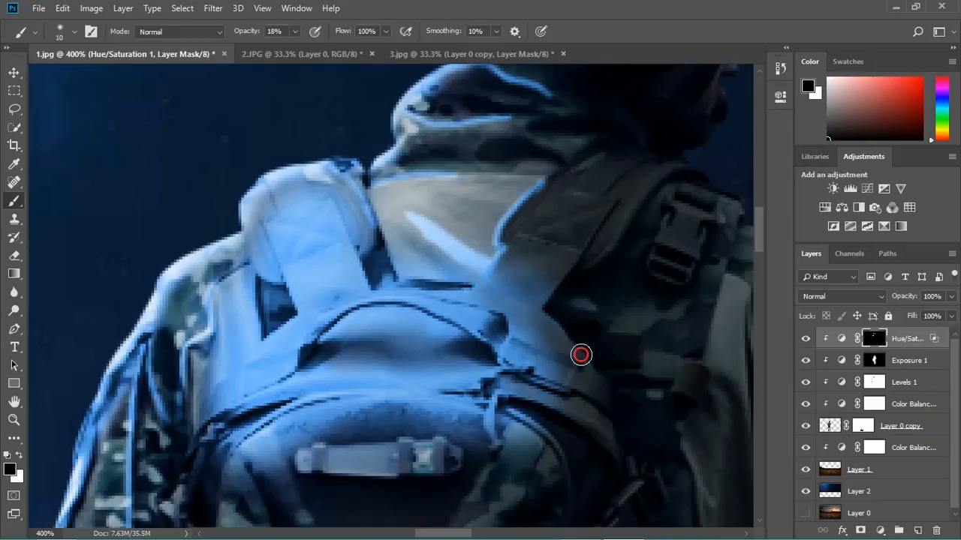
left_click_drag(416, 347, 347, 343)
Step: Raise the brush opacity to 46% and paint black on the mask to reduce the glow at the sides of the backpack's front
left_click_drag(396, 446, 424, 367)
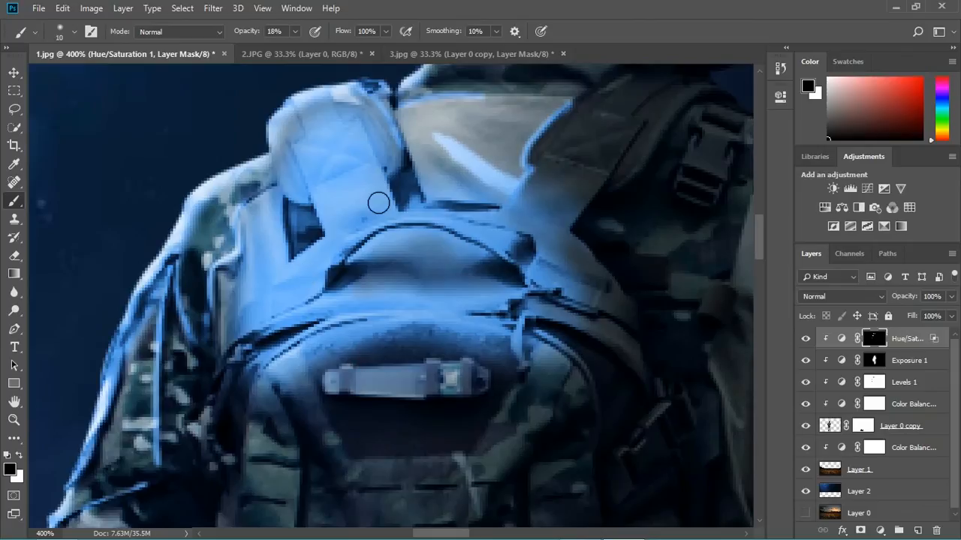
left_click(295, 32)
left_click_drag(293, 47, 313, 46)
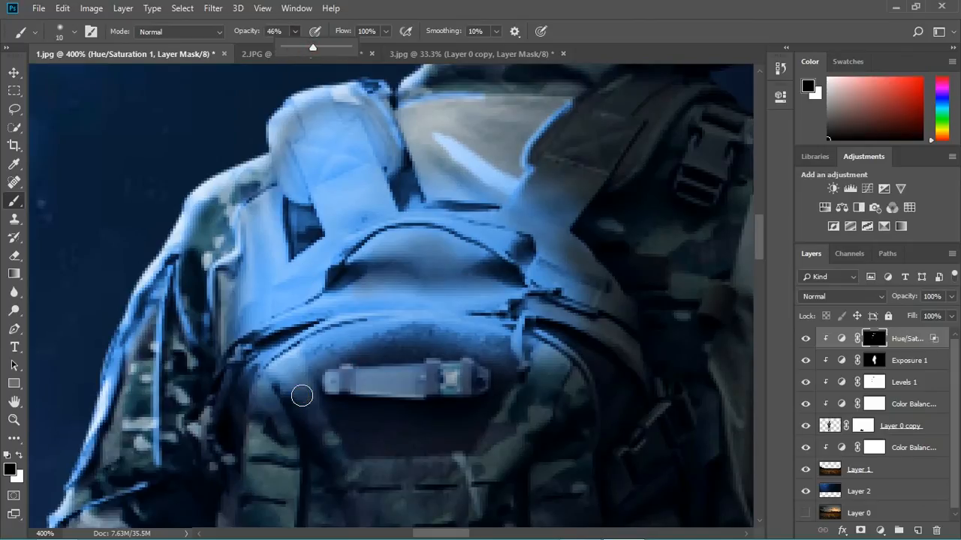
mouse_move(303, 392)
left_mouse_down()
mouse_move(339, 365)
mouse_move(421, 345)
mouse_move(529, 363)
mouse_move(353, 349)
mouse_move(266, 403)
left_mouse_up()
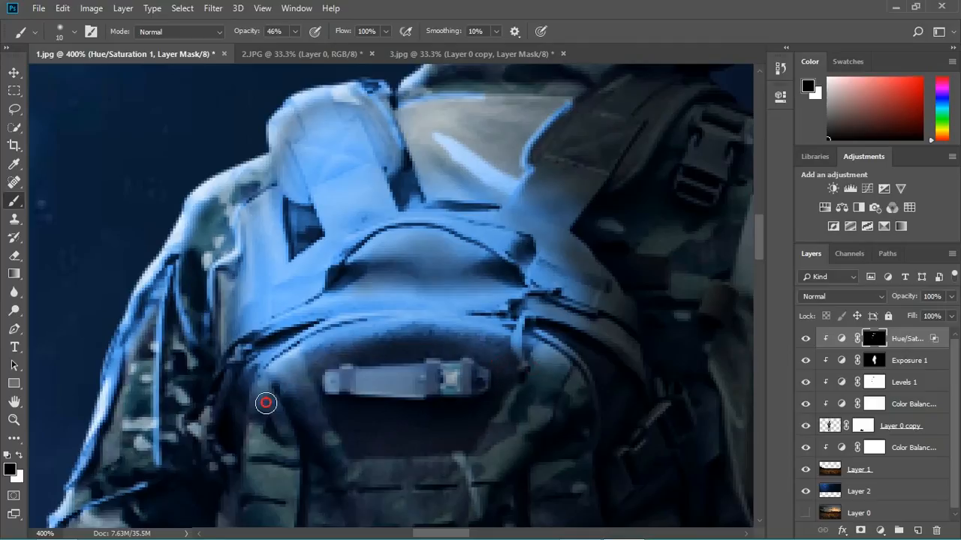
Step: Paint white on the mask down the backpack's left side, then restore black as the foreground colour
key("ctrl+minus")
key("ctrl+minus")
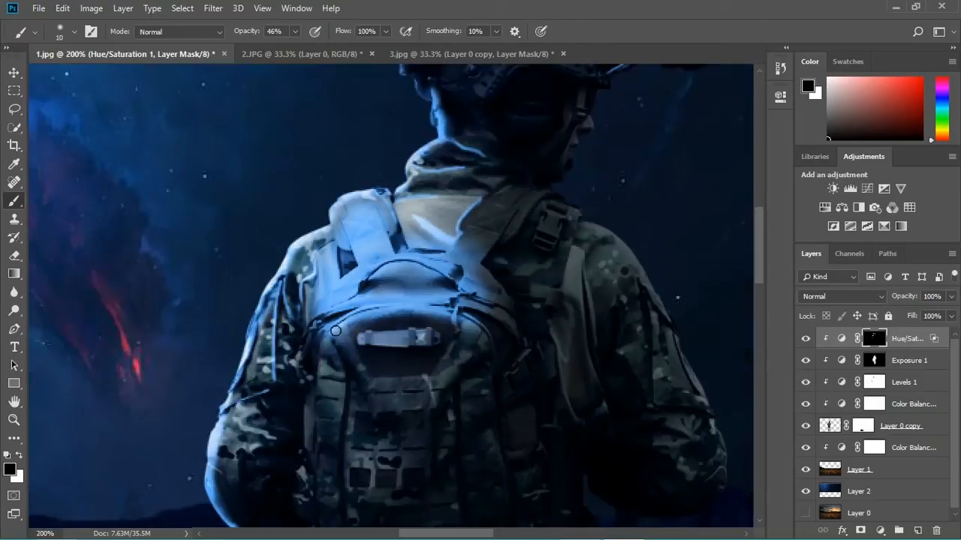
key("x")
mouse_move(336, 330)
left_mouse_down()
mouse_move(321, 372)
mouse_move(334, 376)
mouse_move(338, 359)
mouse_move(330, 382)
mouse_move(304, 361)
left_mouse_up()
key("x")
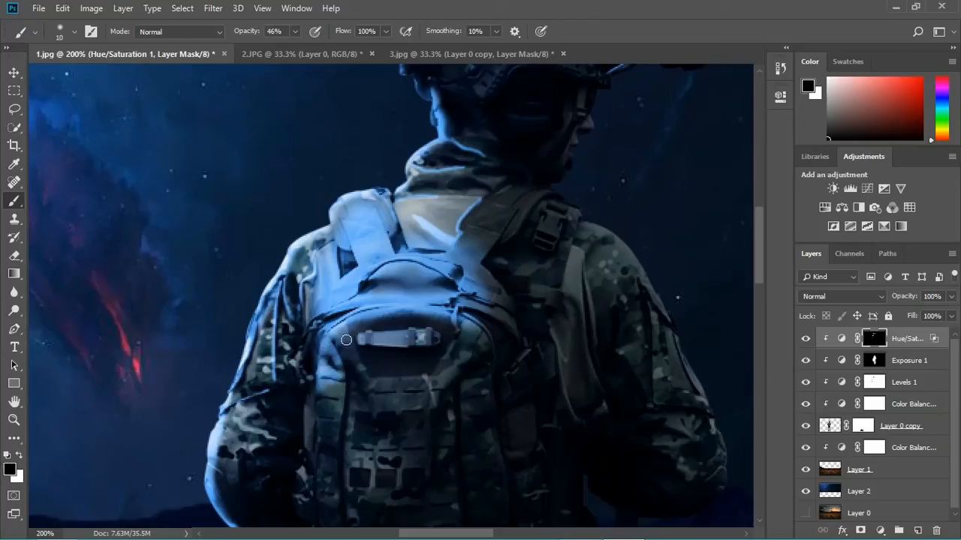
Step: Enlarge the brush to 40 px and paint white at 46% opacity along the soldier's left sleeve
scroll(343, 398, "down", 10)
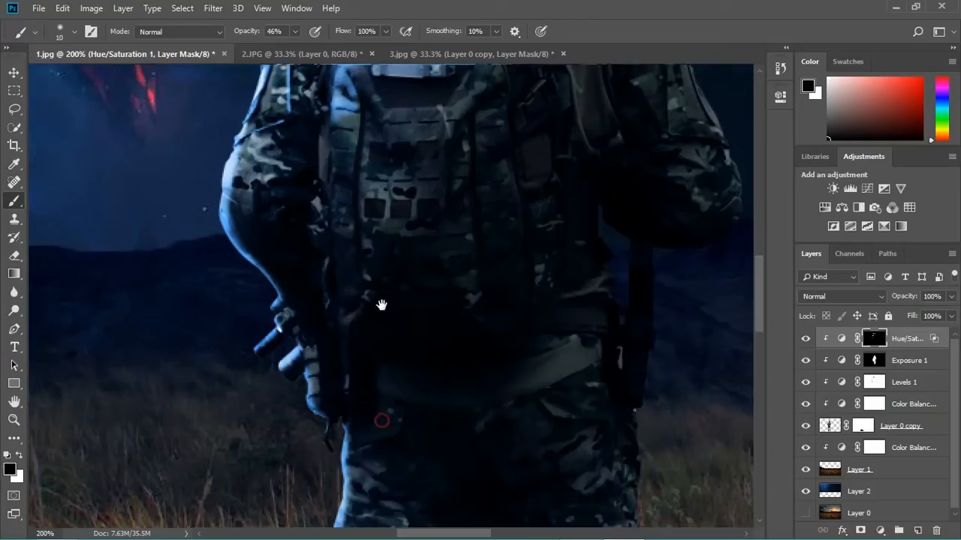
key("ctrl+minus")
key("ctrl+minus")
scroll(367, 325, "up", 3)
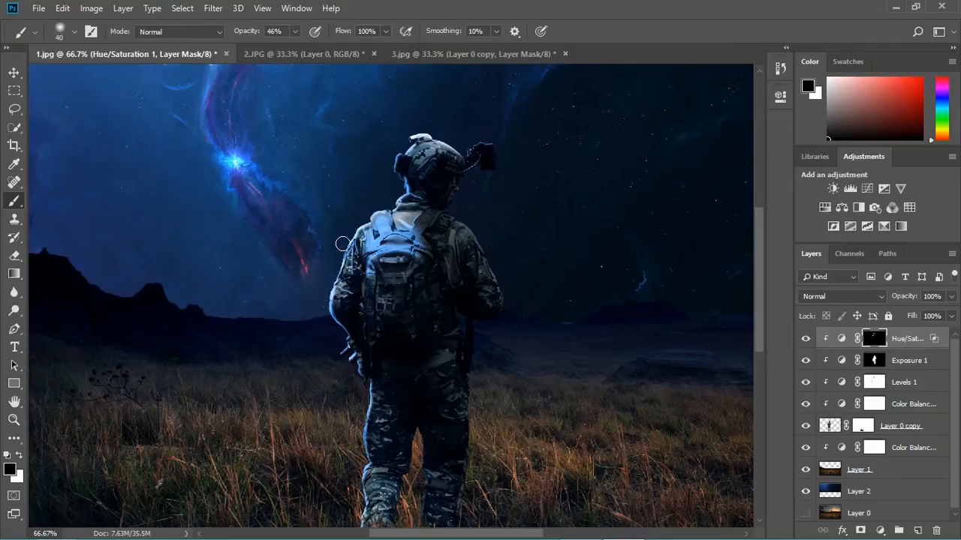
key("x")
left_click_drag(332, 280, 328, 311)
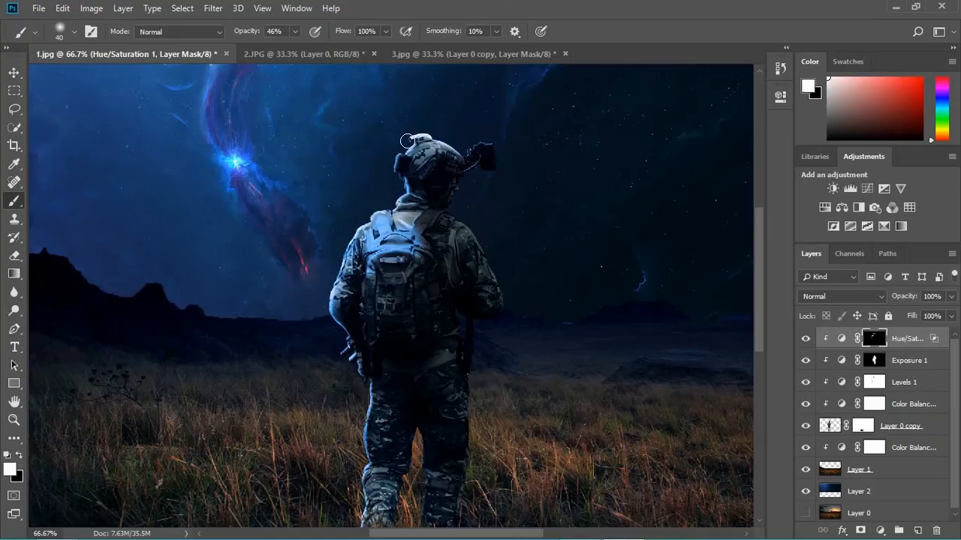
Step: Paint the soft blue light down the outer edge of the soldier's left trouser leg and review the whole figure
scroll(375, 410, "down", 3)
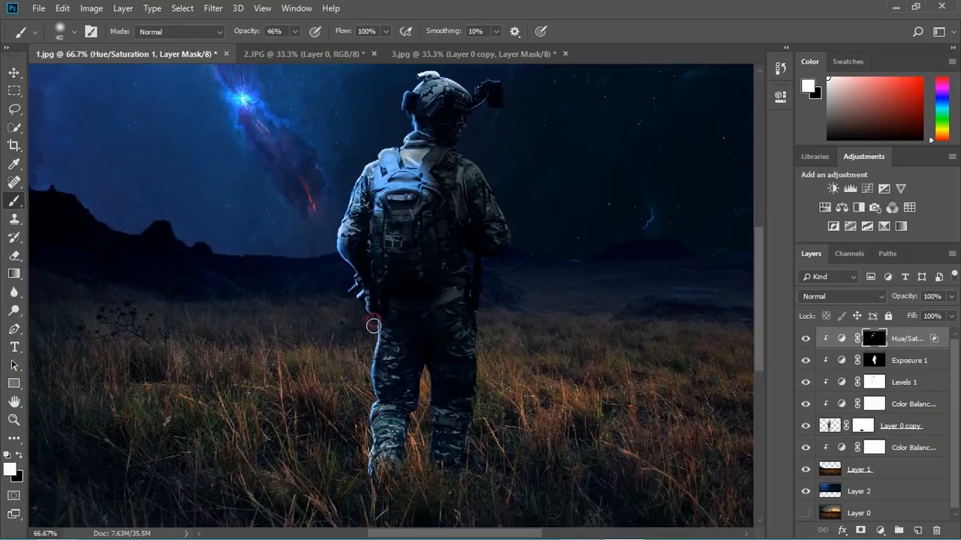
scroll(363, 412, "down", 1)
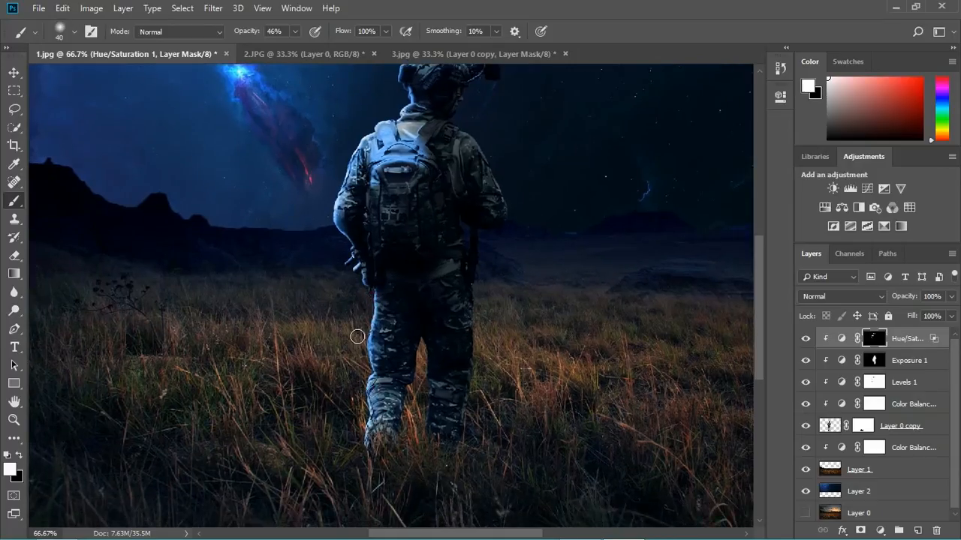
scroll(298, 285, "up", 4)
scroll(363, 259, "up", 3)
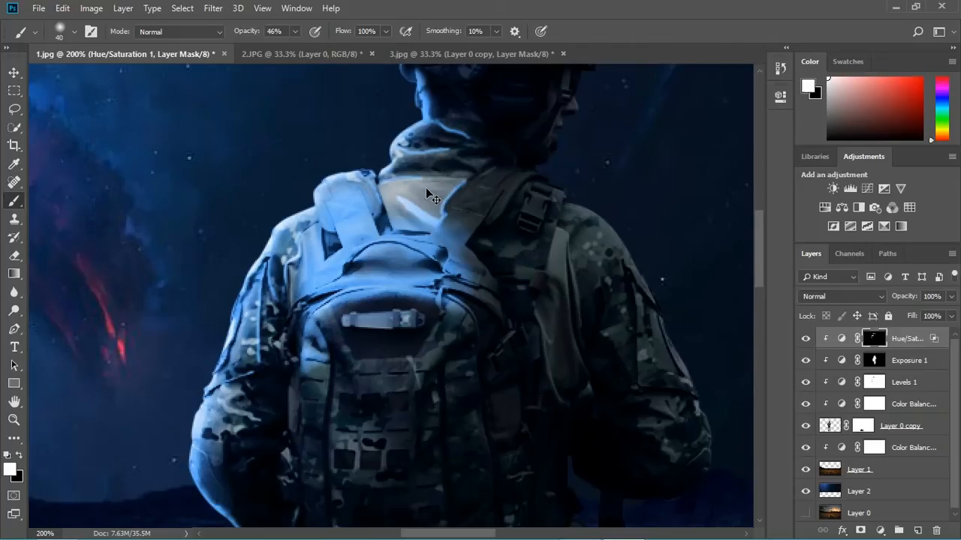
scroll(425, 188, "down", 3)
scroll(427, 189, "up", 2)
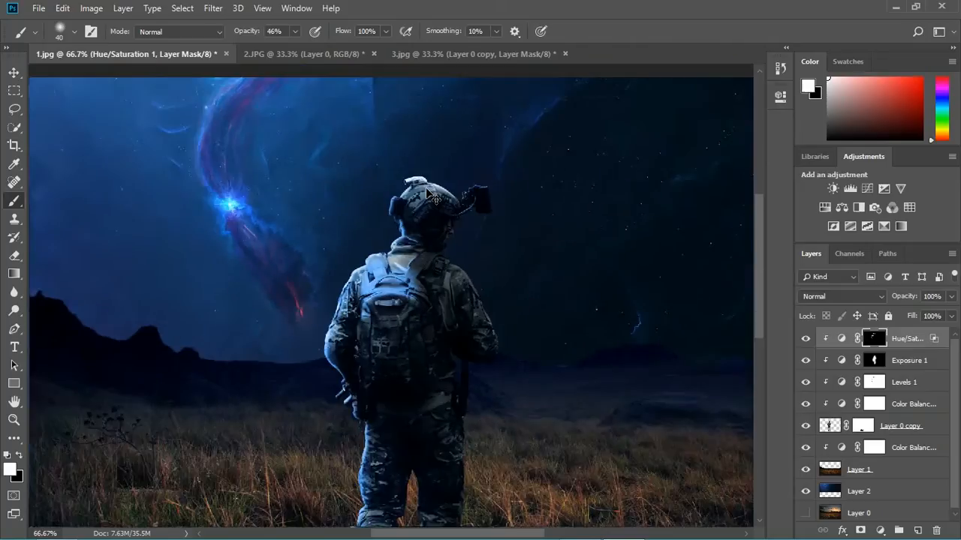
scroll(431, 196, "down", 1)
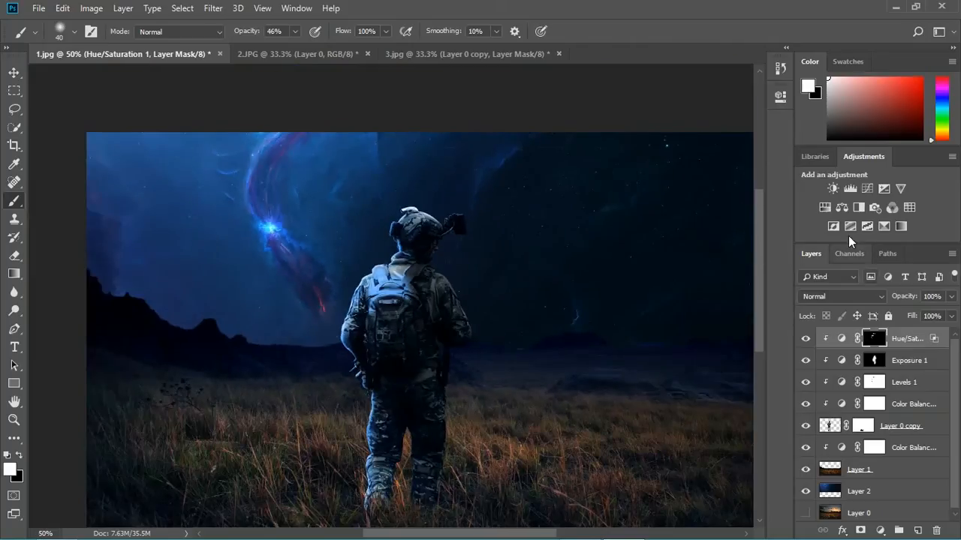
Step: Add a Hue/Saturation adjustment above the existing layers with Colorize on, hue 203 and saturation 67
left_click(825, 208)
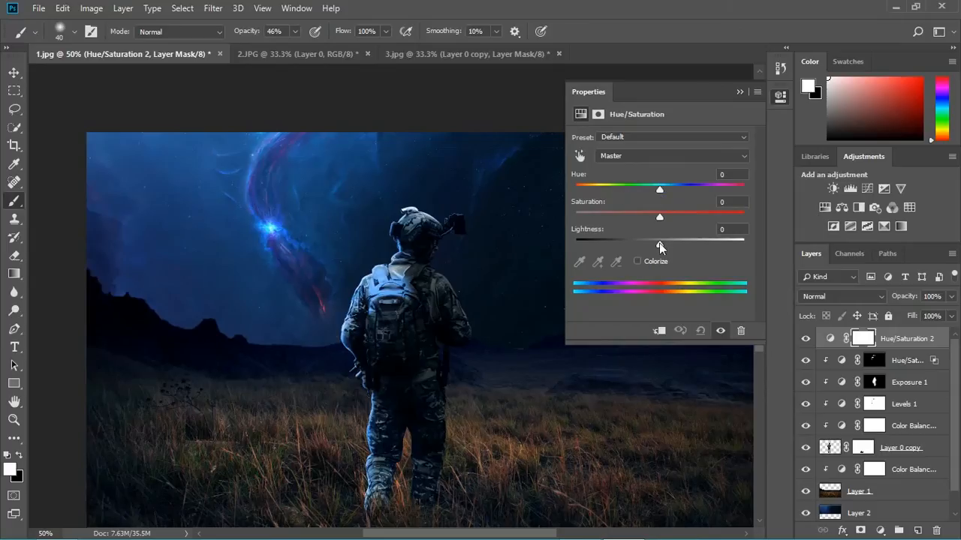
left_click(638, 263)
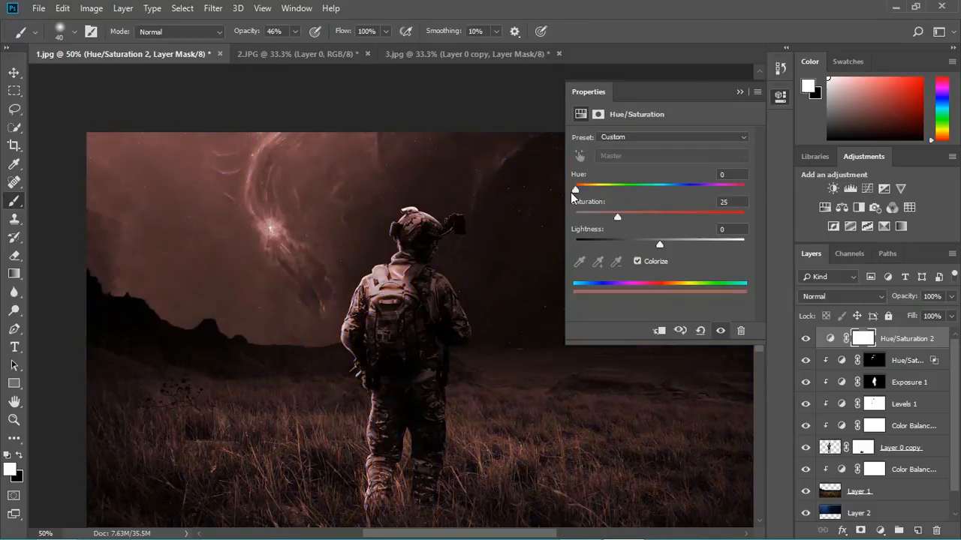
left_click_drag(576, 192, 669, 189)
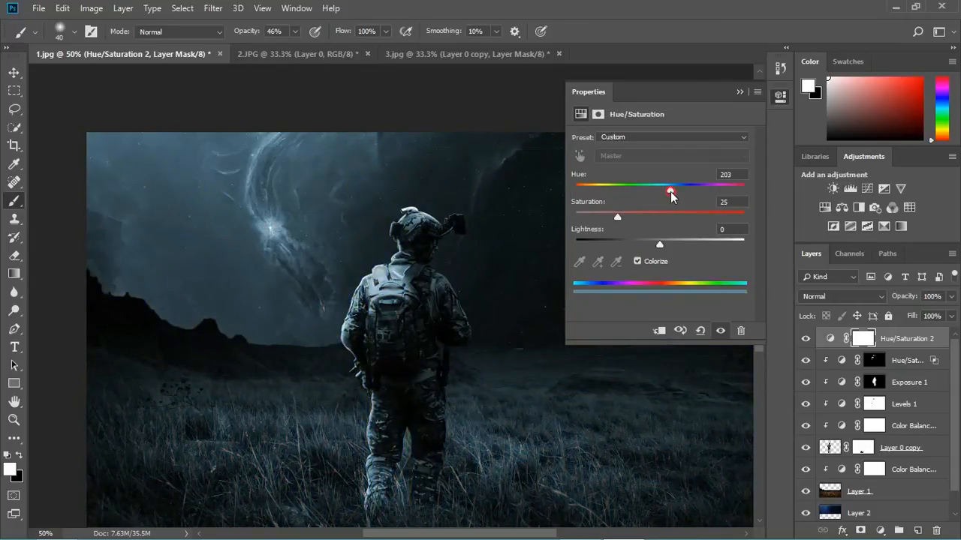
left_click_drag(617, 217, 689, 217)
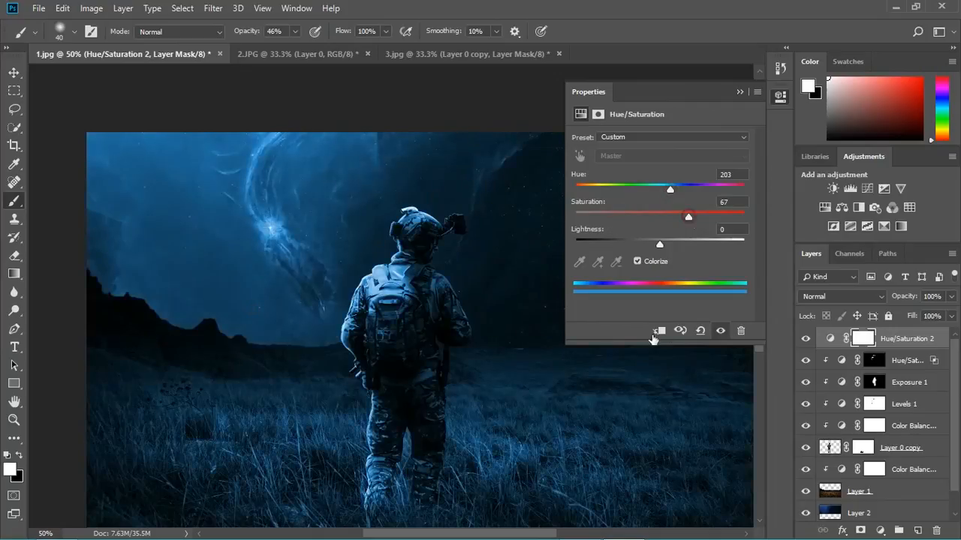
Step: Clip the colorizing adjustment to the soldier and set its hue to 213 and lightness to +17
left_click(657, 331)
left_click_drag(660, 246, 672, 247)
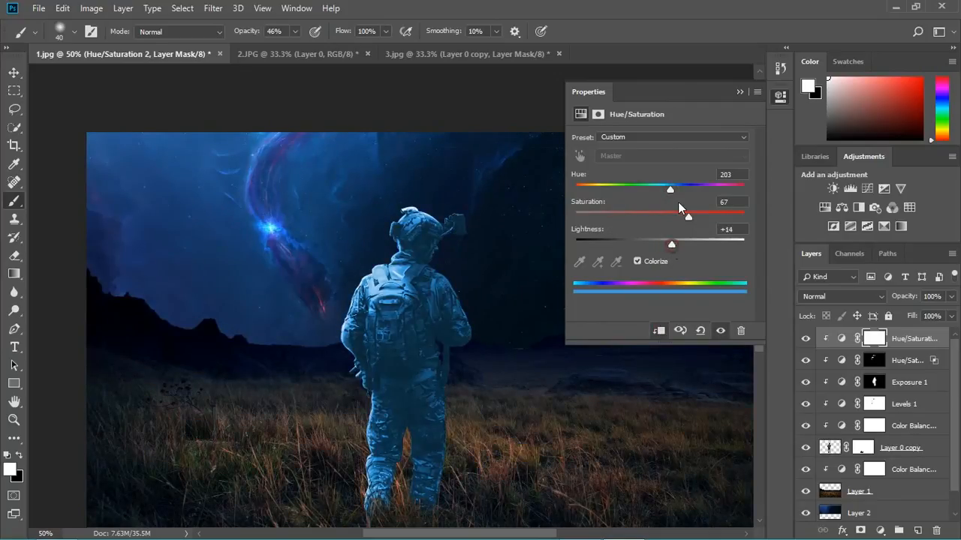
left_click_drag(669, 191, 674, 197)
left_click(675, 249)
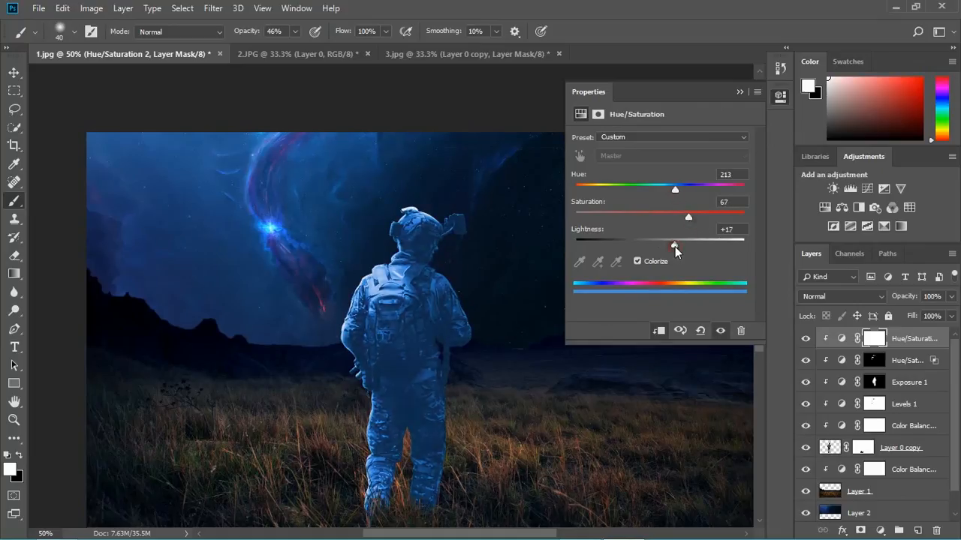
left_click(739, 93)
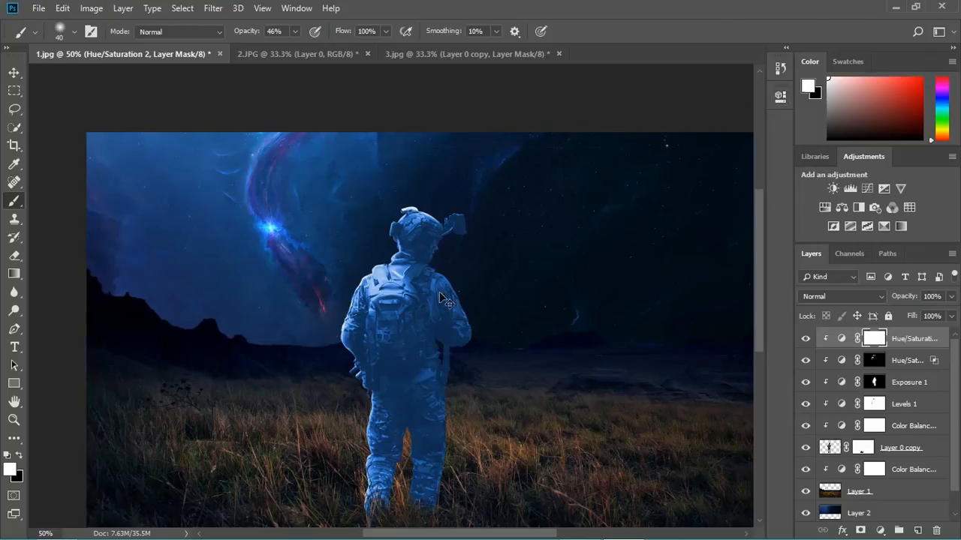
Step: Invert the adjustment's mask and paint white with the 40 px brush along the helmet, left shoulder and left arm
key("ctrl+plus")
key("ctrl+i")
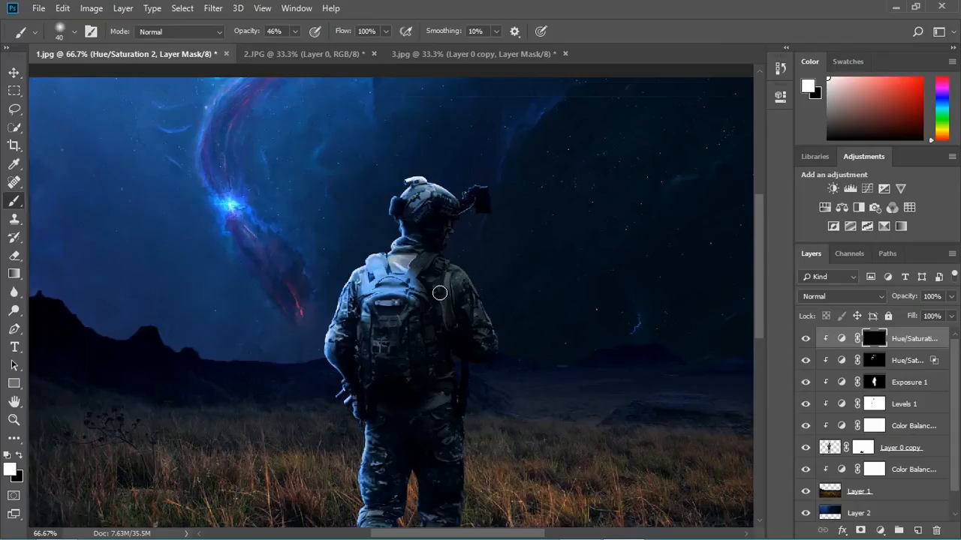
key("ctrl+plus")
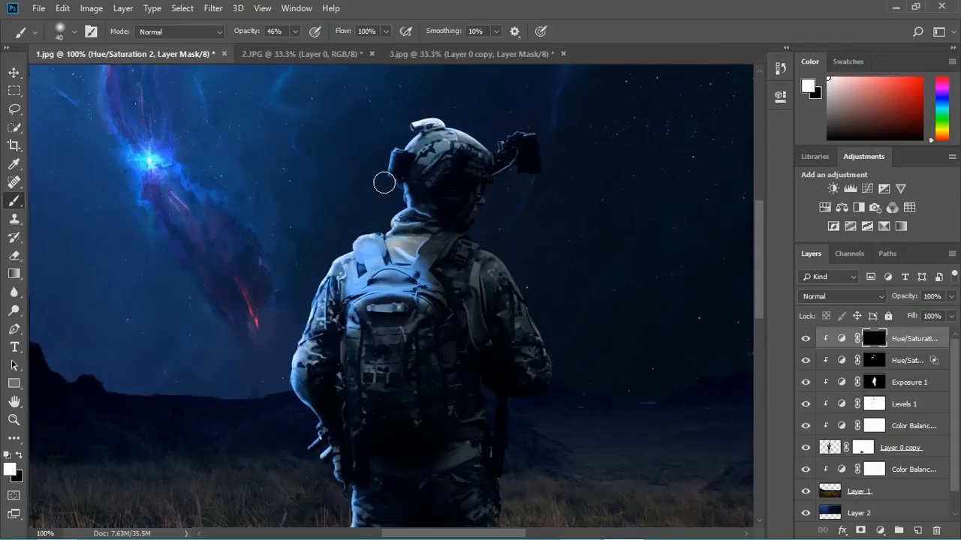
mouse_move(417, 128)
left_mouse_down()
mouse_move(458, 136)
mouse_move(408, 136)
mouse_move(417, 128)
mouse_move(394, 164)
mouse_move(397, 153)
mouse_move(386, 194)
mouse_move(393, 176)
mouse_move(408, 198)
mouse_move(381, 239)
mouse_move(423, 248)
mouse_move(397, 254)
mouse_move(360, 237)
mouse_move(300, 336)
mouse_move(296, 378)
mouse_move(358, 272)
left_mouse_up()
scroll(300, 332, "down", 5)
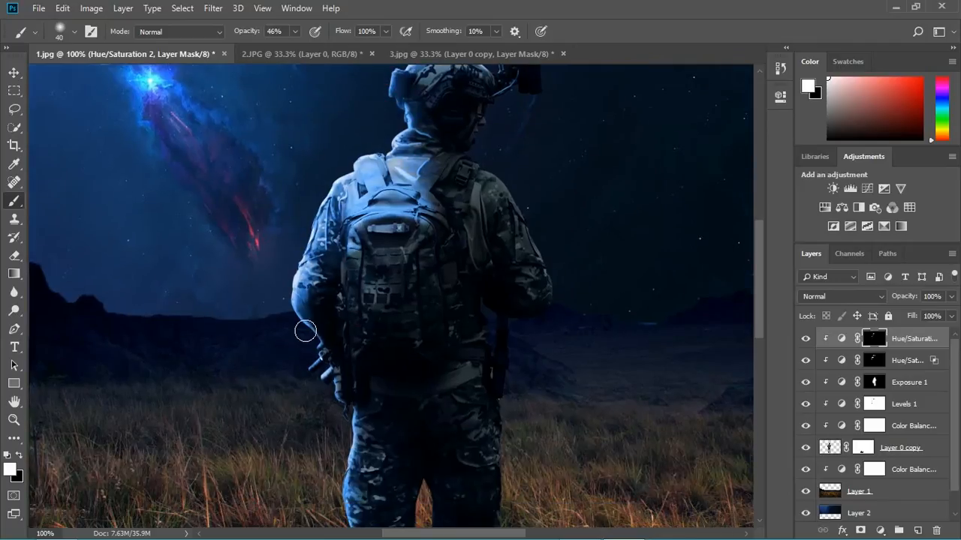
left_click_drag(334, 353, 325, 451)
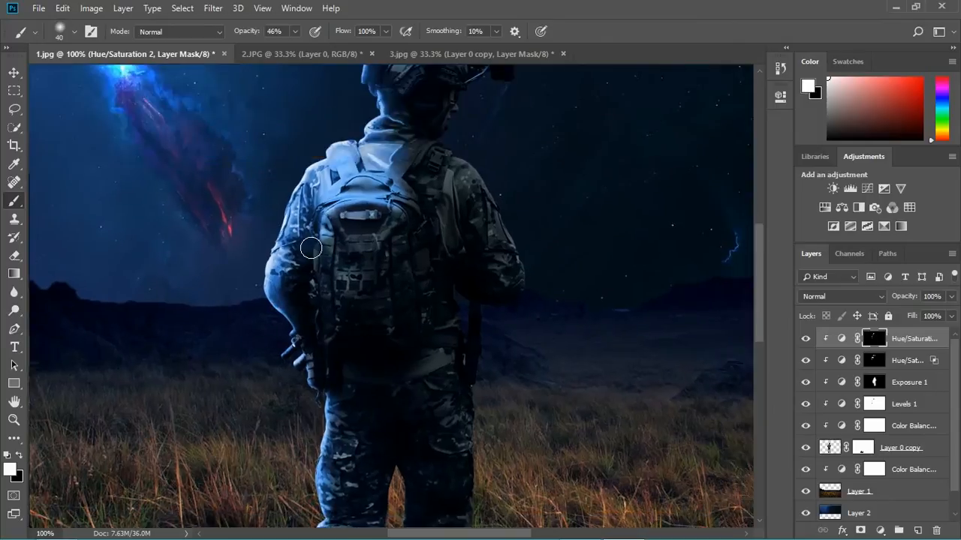
Step: Paint white on the mask across the backpack's left side and the left arm, and switch the foreground to black
mouse_move(311, 249)
left_mouse_down()
mouse_move(331, 218)
mouse_move(390, 216)
mouse_move(350, 275)
left_mouse_up()
mouse_move(333, 229)
left_mouse_down()
mouse_move(384, 215)
mouse_move(358, 255)
left_mouse_up()
mouse_move(360, 213)
left_mouse_down()
mouse_move(307, 247)
mouse_move(325, 312)
mouse_move(332, 296)
left_mouse_up()
left_click_drag(311, 364, 272, 274)
left_click_drag(258, 242, 266, 325)
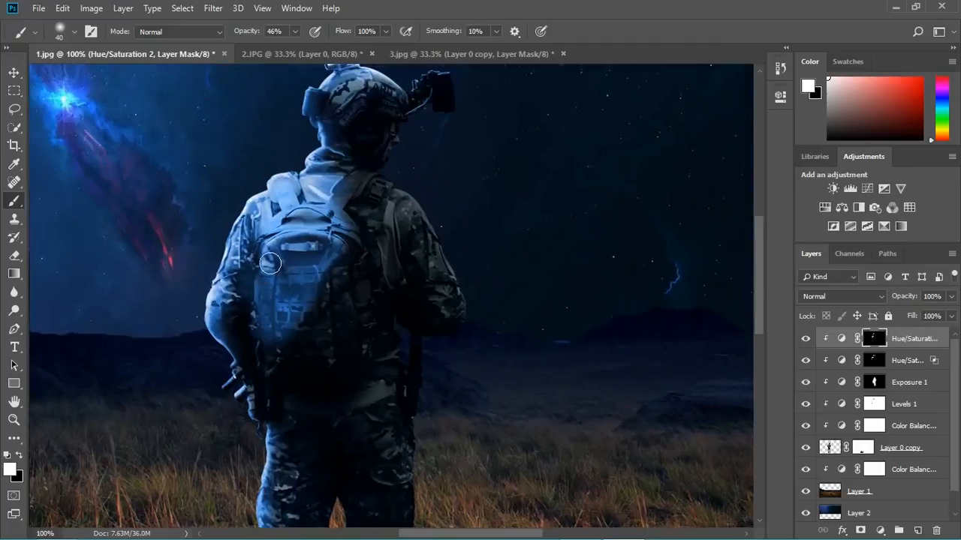
key("x")
key("ctrl+minus")
key("ctrl+minus")
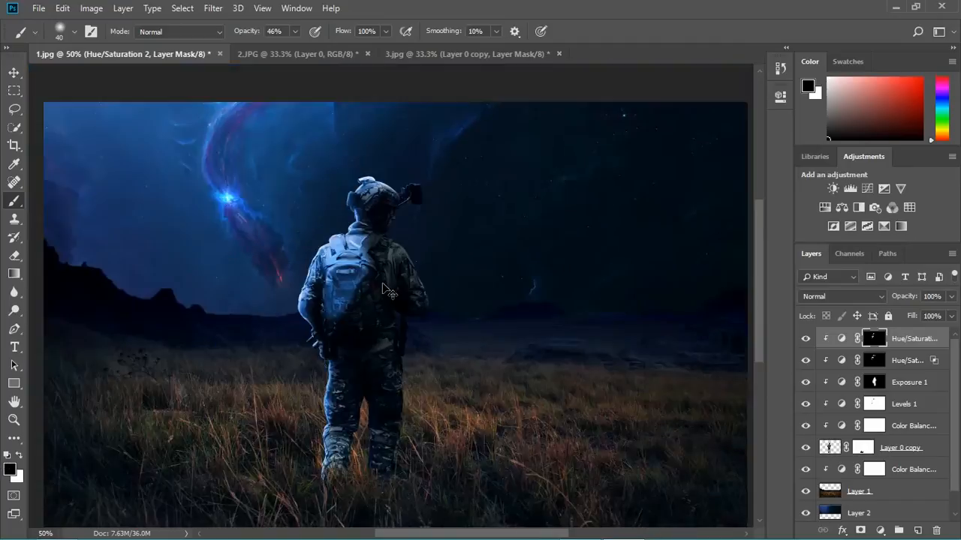
left_click_drag(395, 332, 390, 291)
Step: Paint a thin rim light on the Hue/Saturation 1 mask along the rifle and waist gear edges with a 5 px white brush at 83% opacity
left_click(874, 360)
key("ctrl+plus")
key("ctrl+plus")
key("ctrl+plus")
key("ctrl+plus")
key("ctrl+plus")
left_click_drag(572, 338, 587, 469)
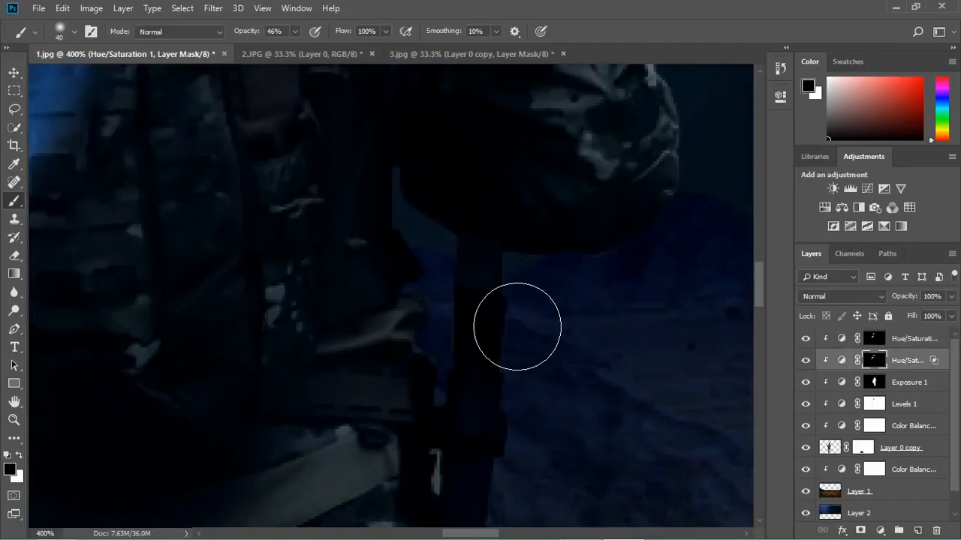
key("bracketleft")
key("bracketleft")
key("bracketleft")
key("bracketleft")
key("bracketleft")
key("bracketleft")
key("bracketleft")
key("bracketleft")
mouse_move(295, 32)
left_mouse_down()
mouse_move(330, 52)
mouse_move(321, 53)
left_mouse_up()
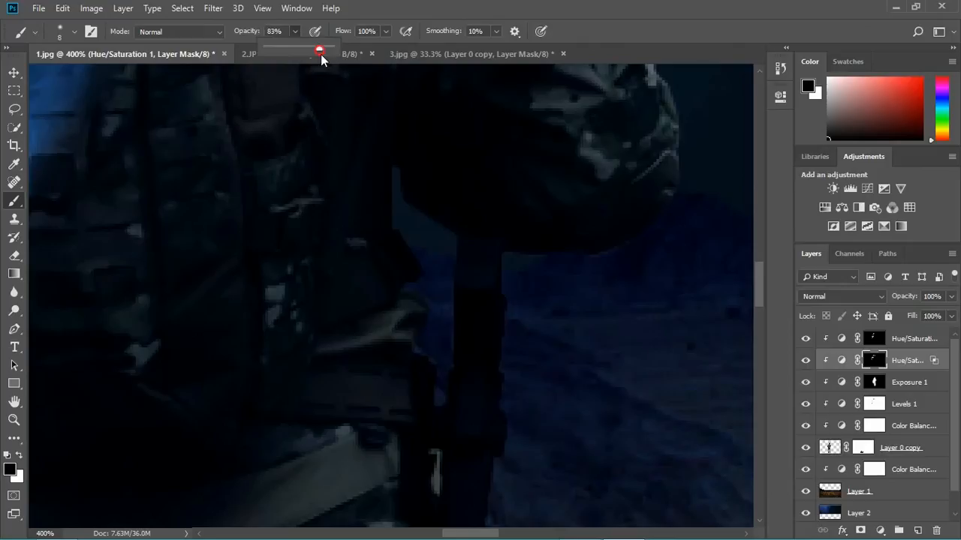
key("x")
key("bracketleft")
key("bracketleft")
key("bracketleft")
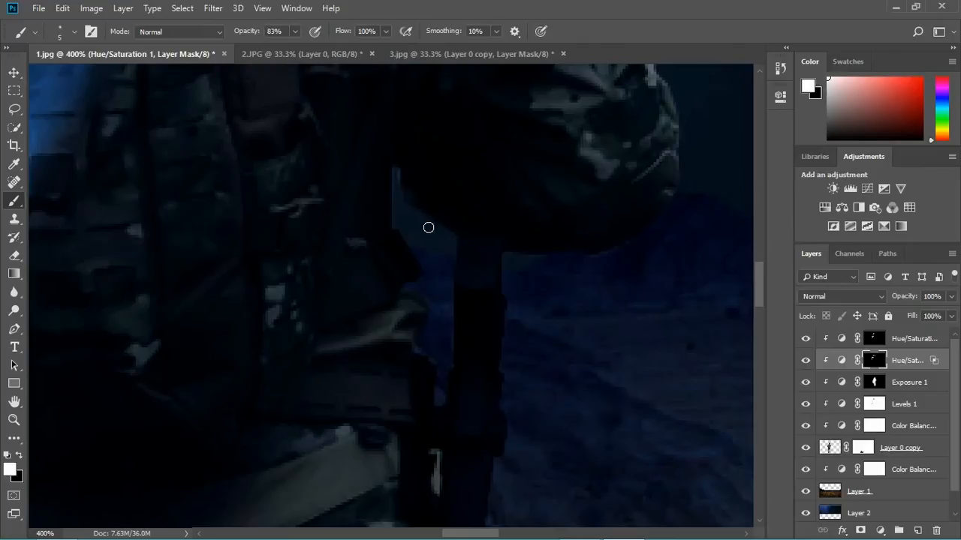
left_click_drag(455, 240, 450, 366)
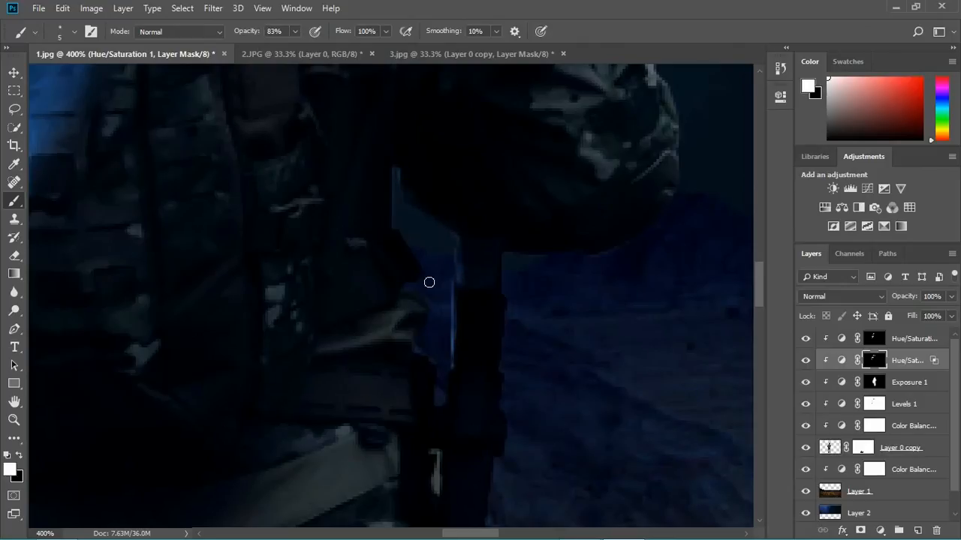
mouse_move(411, 293)
left_mouse_down()
mouse_move(432, 407)
mouse_move(441, 404)
mouse_move(394, 221)
left_mouse_up()
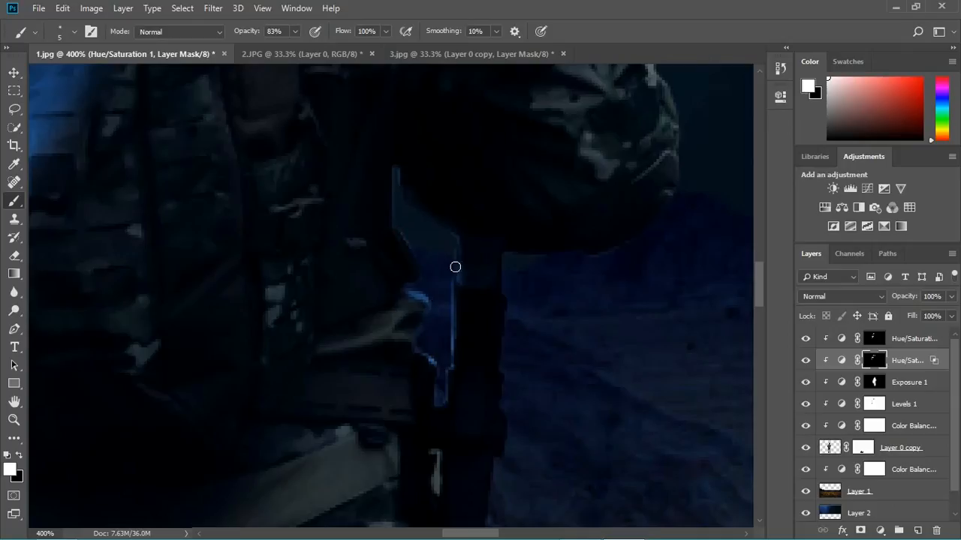
Step: Paint a thin blue rim light down the inner edge of the soldier's right trouser leg
left_click_drag(449, 393, 518, 105)
left_click_drag(480, 422, 488, 365)
left_click_drag(448, 249, 452, 402)
mouse_move(468, 434)
left_mouse_down()
mouse_move(461, 467)
mouse_move(493, 412)
left_mouse_up()
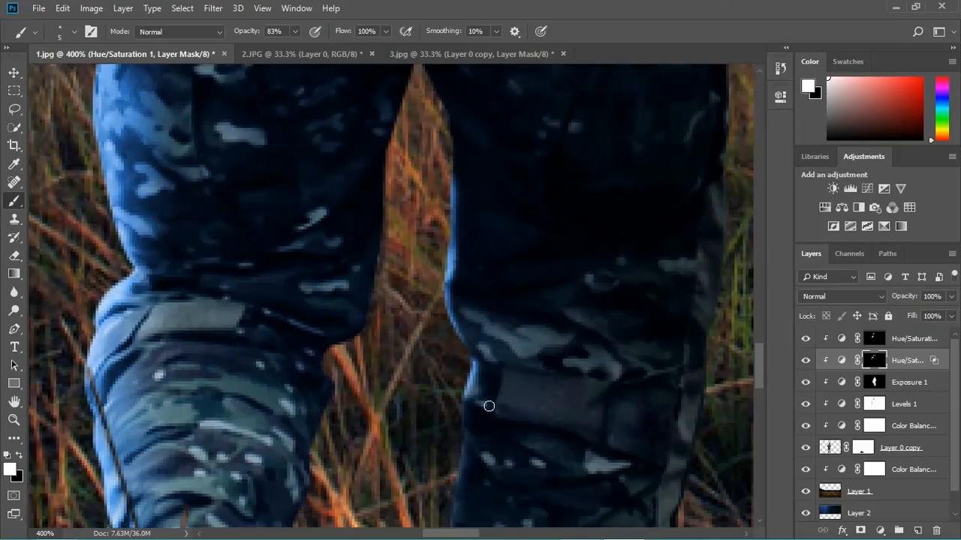
left_click_drag(469, 381, 481, 239)
left_click_drag(478, 409, 472, 473)
key("ctrl+minus")
key("ctrl+minus")
key("ctrl+minus")
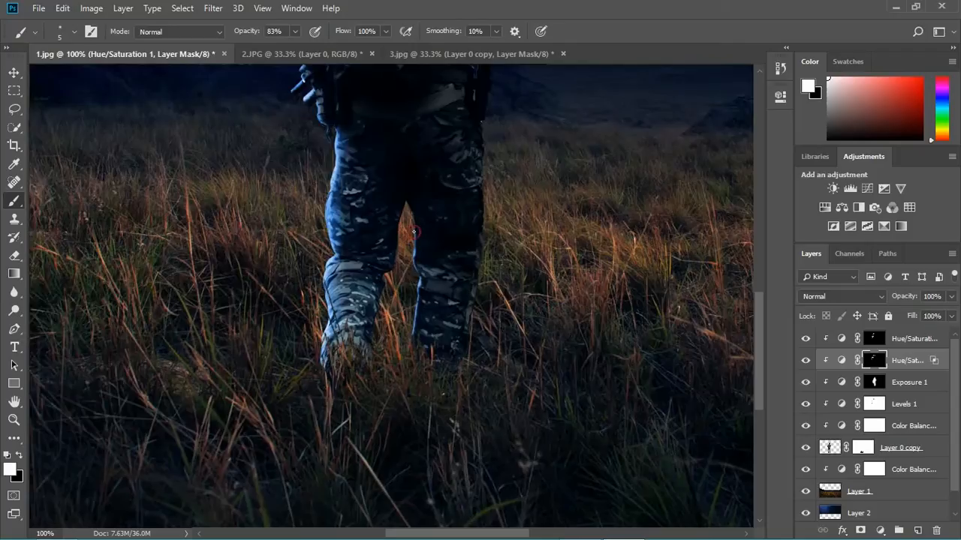
key("ctrl+minus")
key("ctrl+minus")
left_click_drag(412, 218, 418, 332)
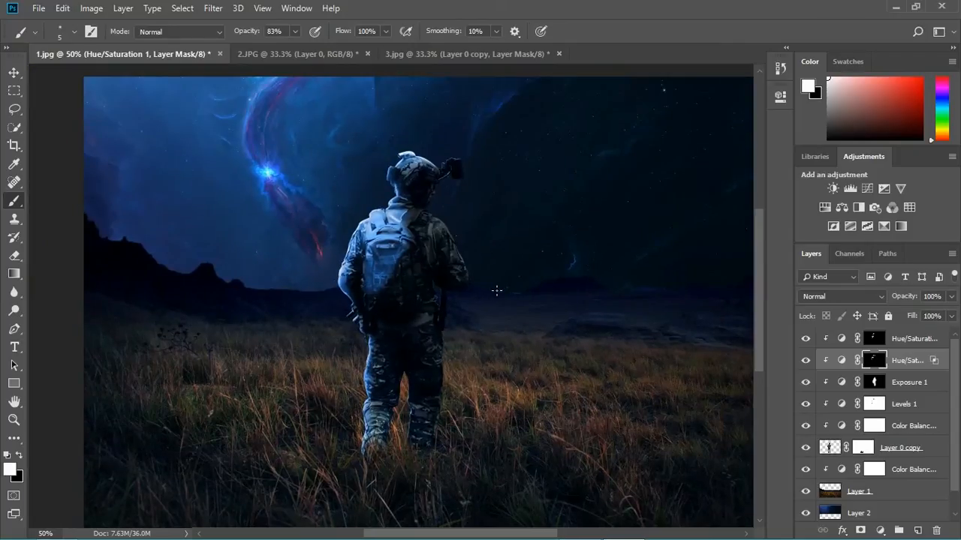
Step: Darken the grass field on Layer 1 with a clipped Levels adjustment, midtones at 0.90
left_click(894, 340)
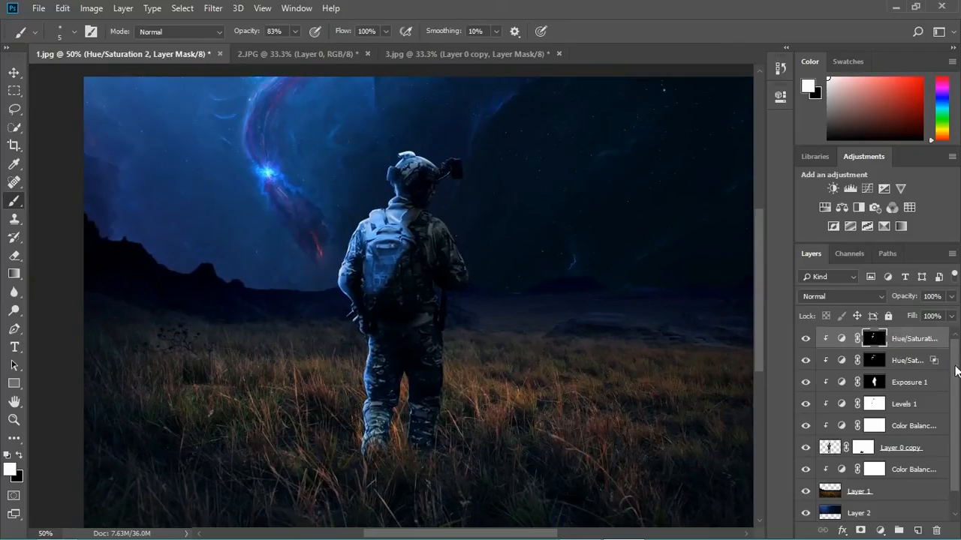
key("Delete")
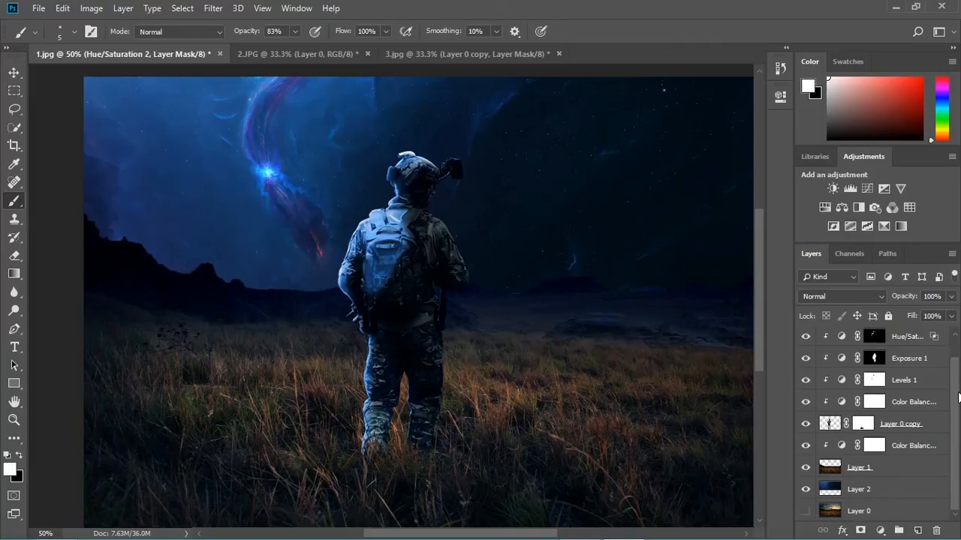
left_click(876, 470)
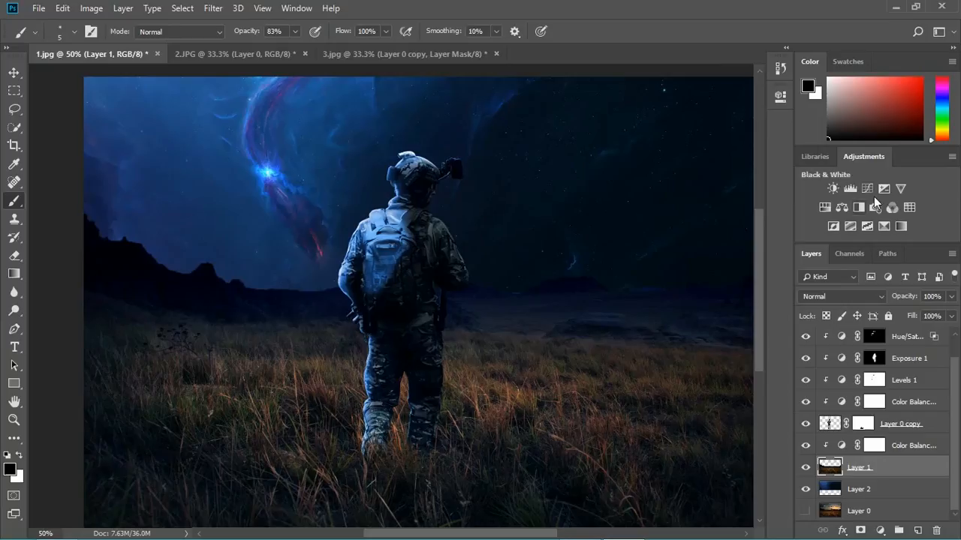
left_click(847, 194)
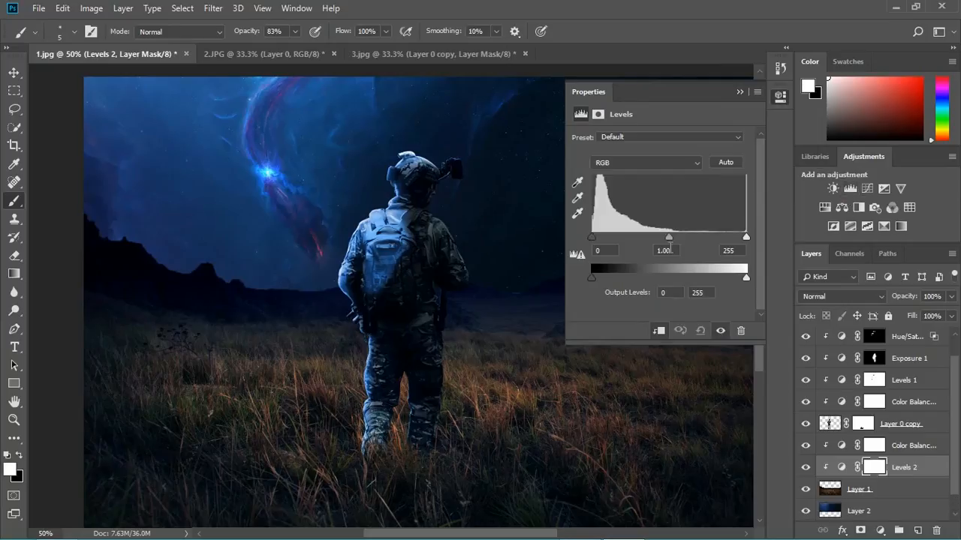
left_click_drag(669, 236, 675, 236)
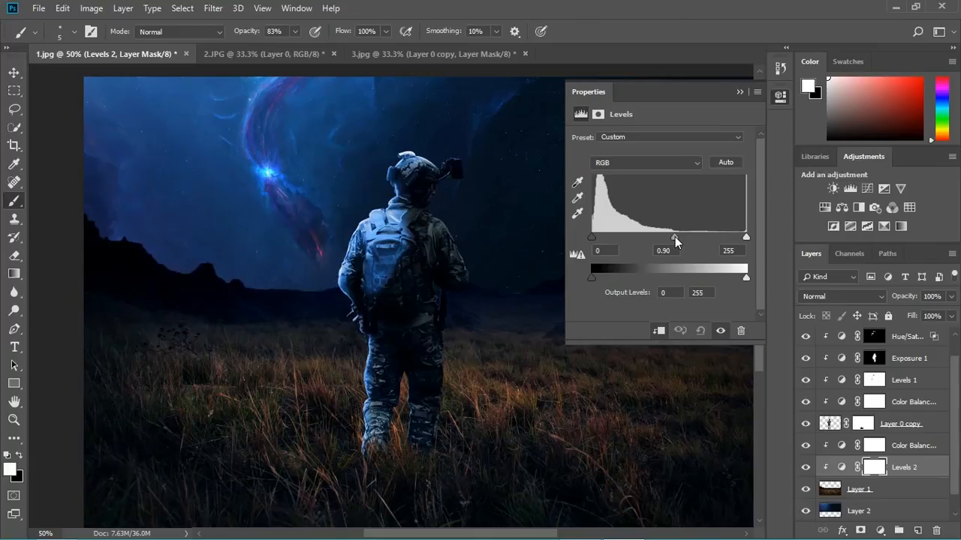
left_click(739, 92)
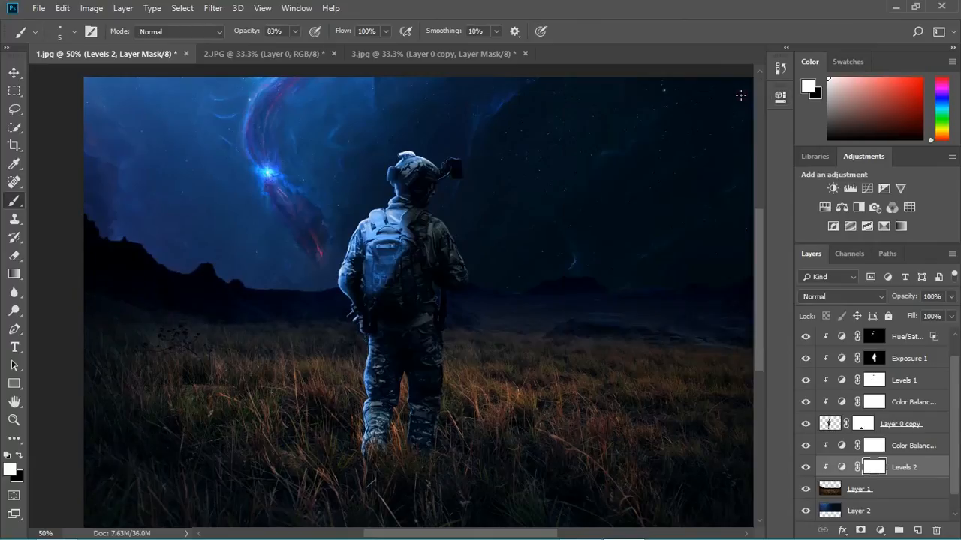
key("ctrl+minus")
key("ctrl+minus")
key("ctrl+plus")
key("ctrl+plus")
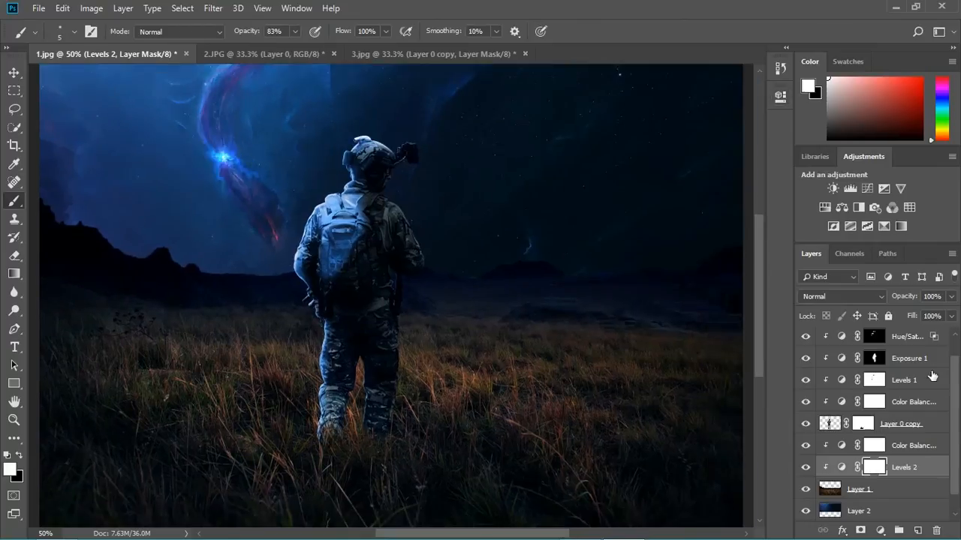
Step: Add a Solid Color fill layer in blue 00a2ff above the topmost Hue/Saturation adjustment
scroll(955, 413, "up", 1)
left_click(903, 338)
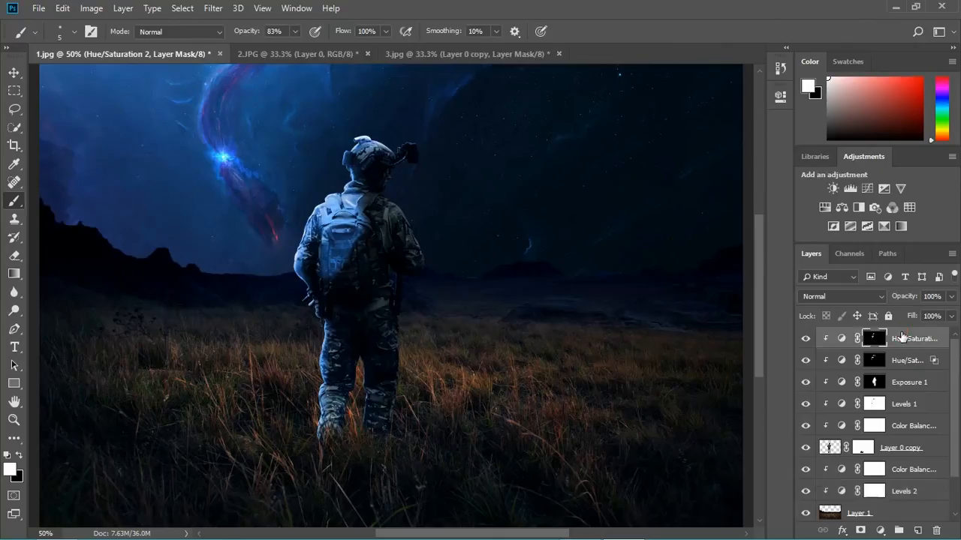
left_click(880, 531)
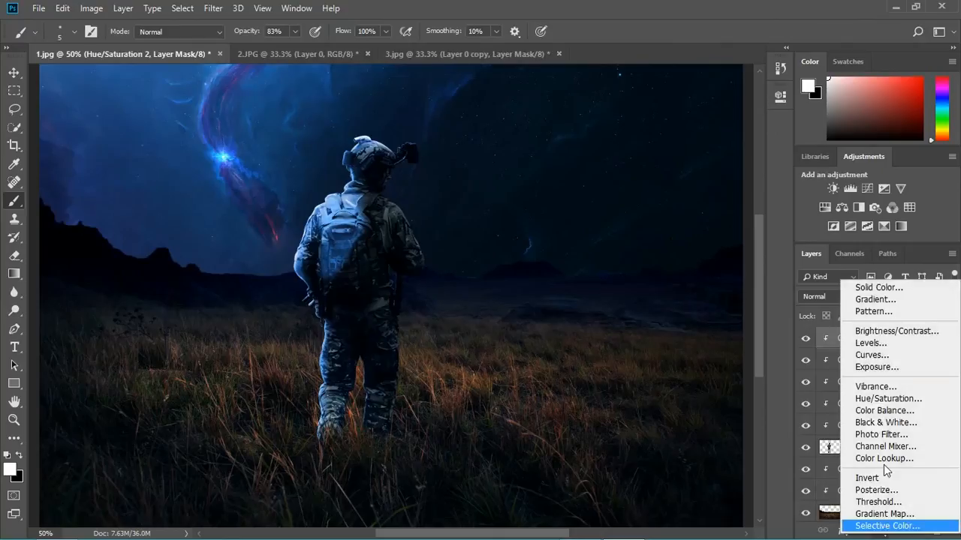
left_click(878, 287)
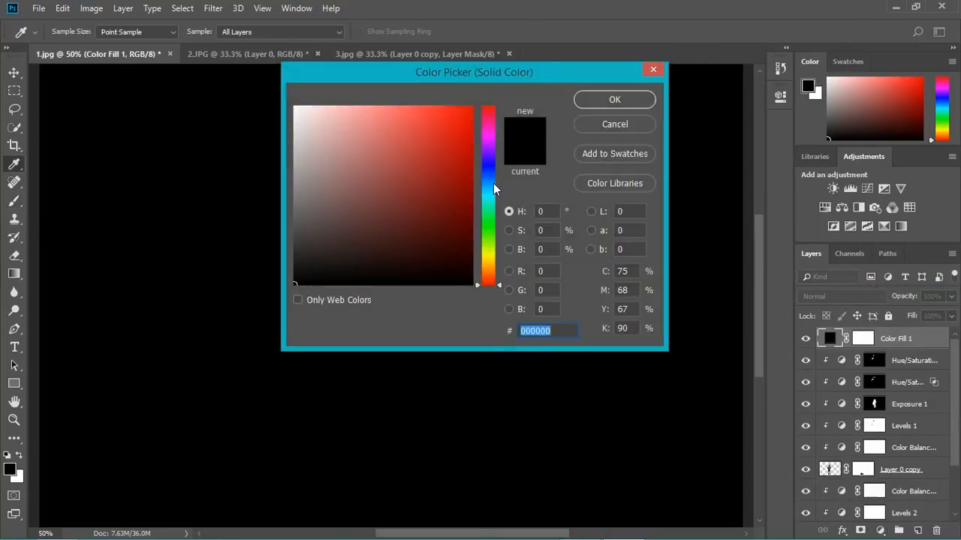
left_click(493, 186)
left_click(449, 144)
left_click(590, 100)
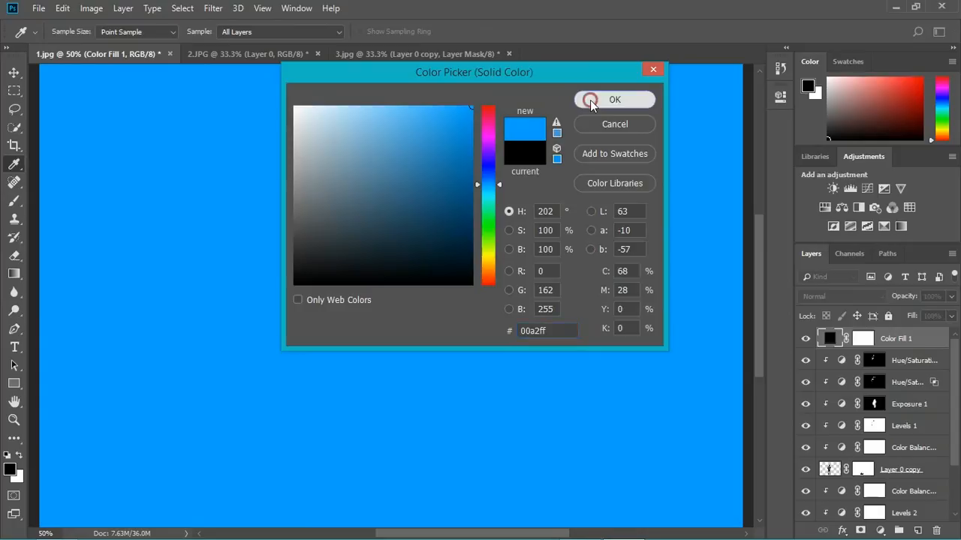
Step: Set the blue fill layer's blend mode to Linear Dodge (Add)
left_click(882, 297)
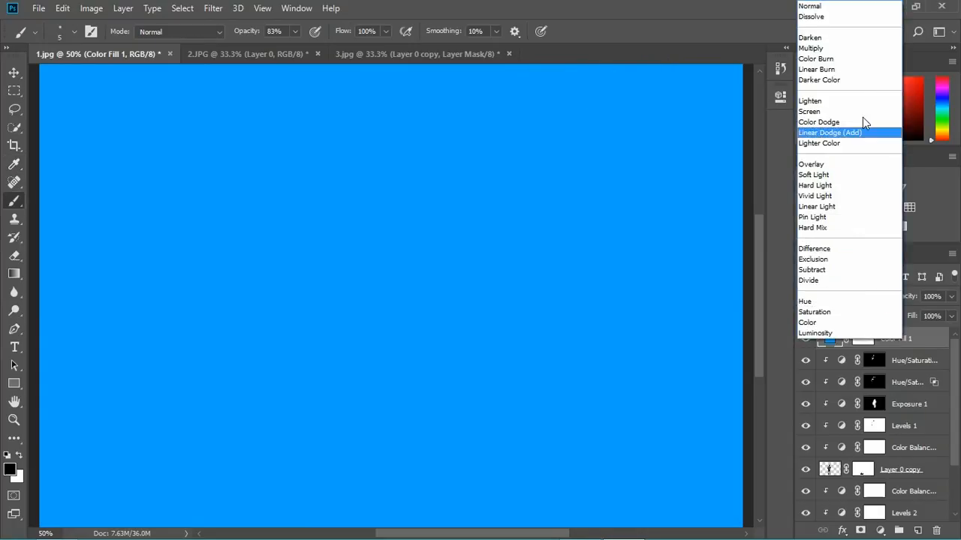
left_click(855, 133)
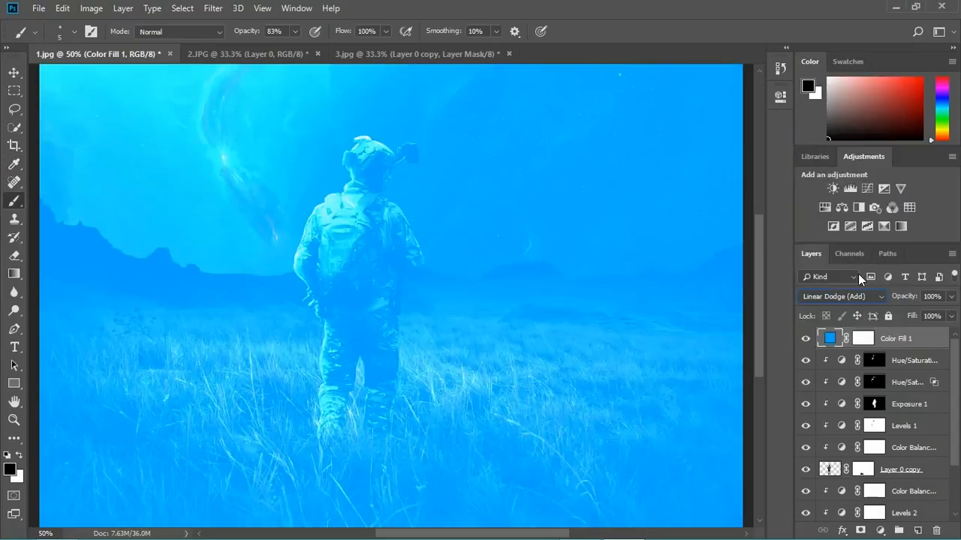
key("ctrl+minus")
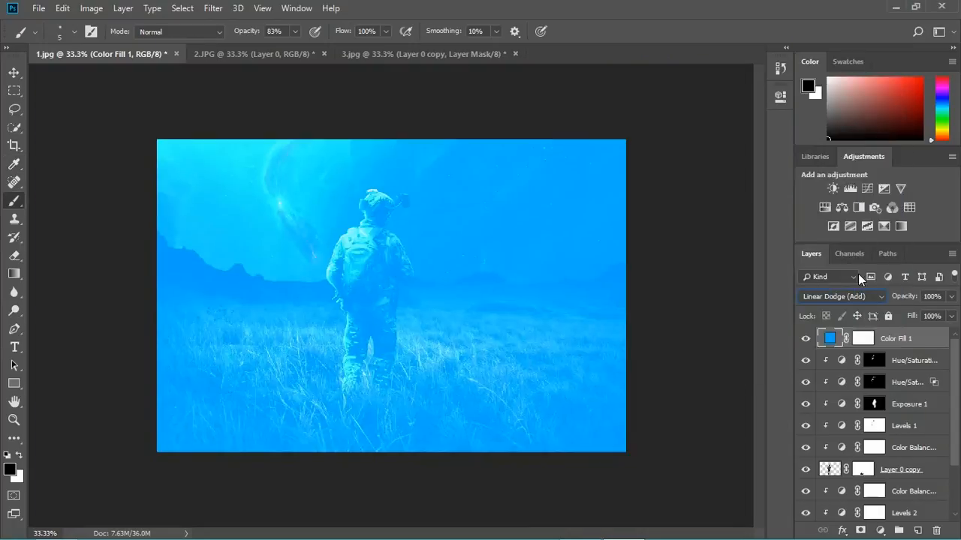
Step: Invert the blue fill layer's mask to black and make white the foreground colour
left_click(863, 339)
key("ctrl+i")
key("x")
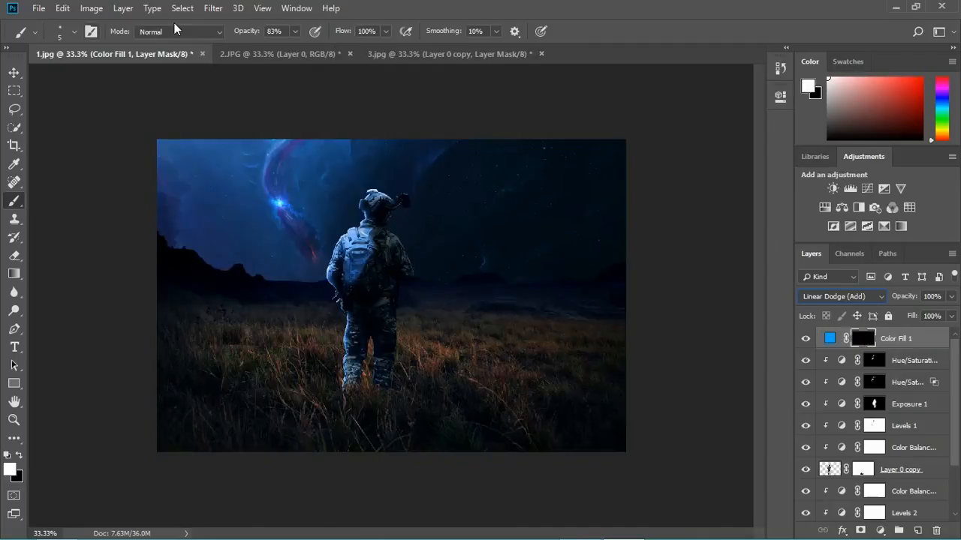
Step: Paint a blue glow around the nebula on the fill mask with a 500 px white brush at 14% opacity
left_click(296, 33)
left_click_drag(295, 47, 251, 53)
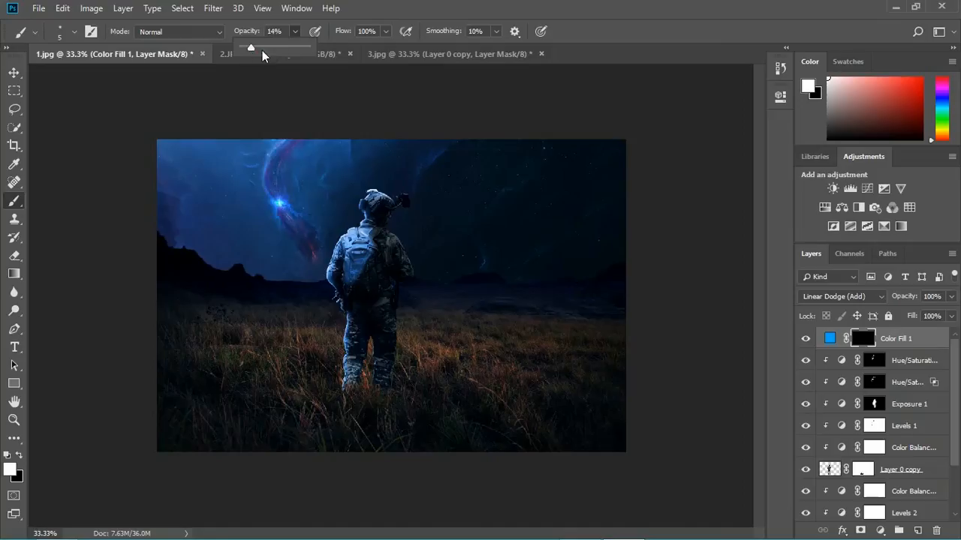
left_click(431, 6)
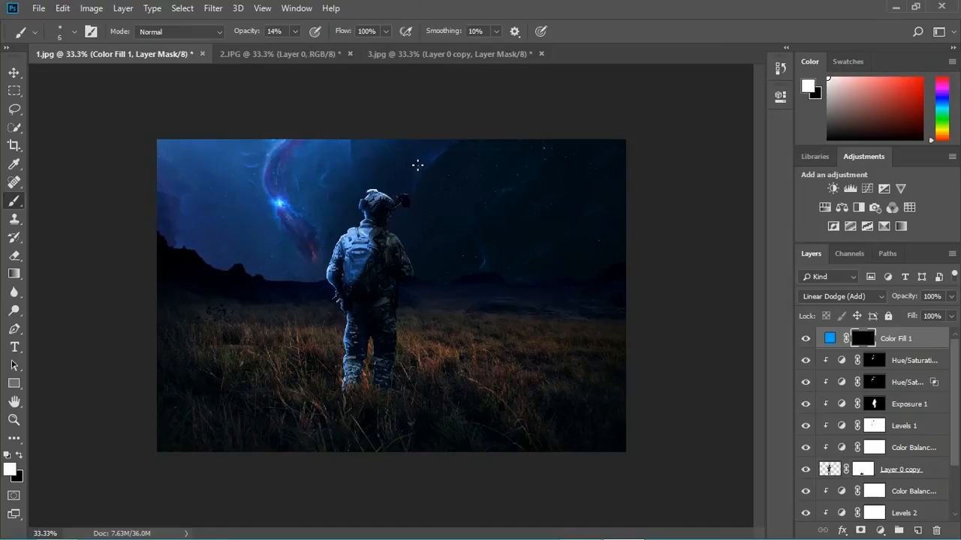
key("bracketright")
key("bracketright")
key("bracketright")
key("bracketright")
key("bracketright")
key("bracketright")
key("bracketright")
key("bracketright")
key("bracketright")
key("bracketright")
key("bracketright")
key("bracketright")
key("bracketright")
key("bracketright")
key("bracketright")
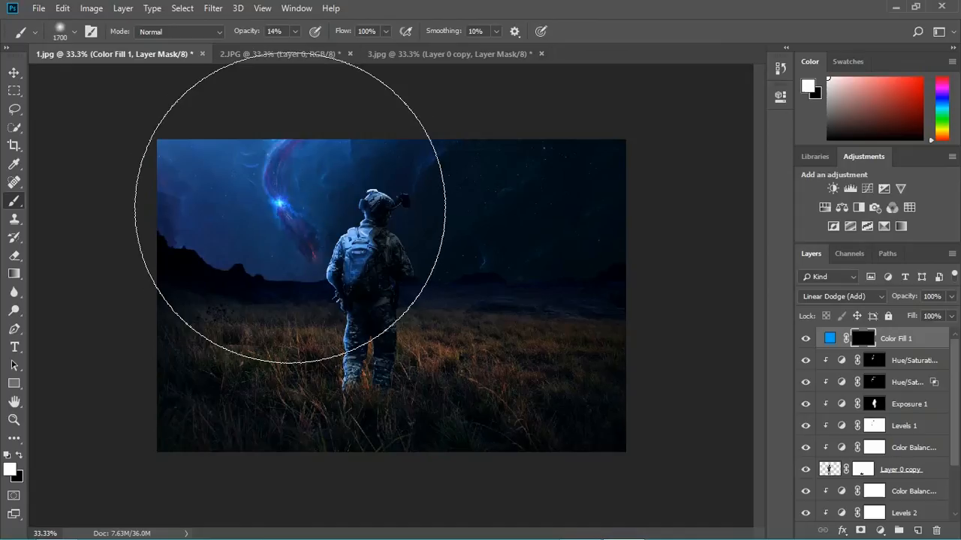
key("bracketleft")
key("bracketleft")
key("bracketleft")
key("bracketleft")
key("bracketleft")
key("bracketleft")
key("bracketleft")
key("bracketleft")
key("bracketleft")
key("bracketleft")
key("bracketleft")
key("bracketleft")
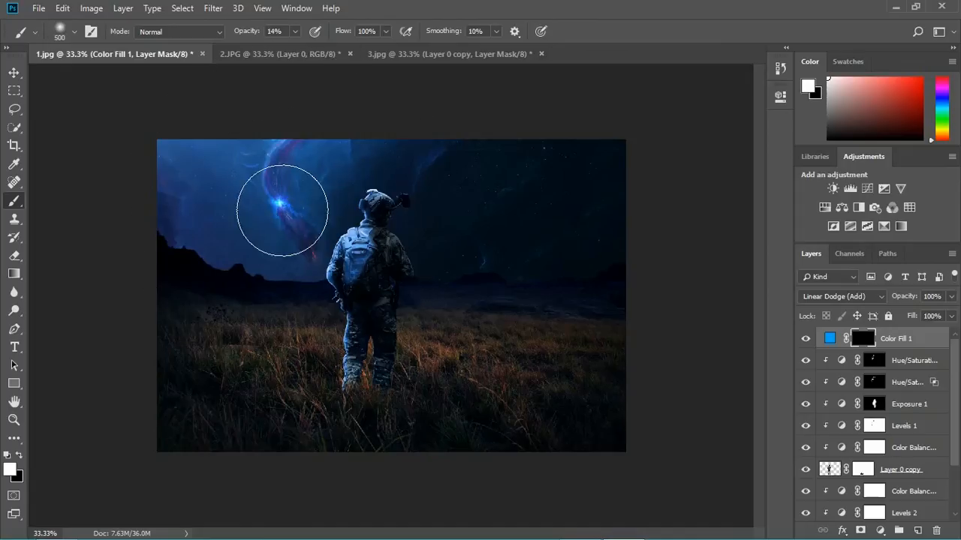
left_click(280, 207)
mouse_move(243, 208)
left_mouse_down()
mouse_move(297, 166)
mouse_move(324, 204)
mouse_move(296, 236)
mouse_move(257, 245)
mouse_move(217, 210)
mouse_move(356, 162)
mouse_move(296, 266)
mouse_move(218, 247)
mouse_move(192, 189)
mouse_move(413, 163)
mouse_move(349, 190)
mouse_move(298, 265)
mouse_move(291, 292)
mouse_move(190, 209)
mouse_move(396, 211)
mouse_move(422, 142)
mouse_move(314, 246)
mouse_move(256, 246)
mouse_move(289, 171)
left_mouse_up()
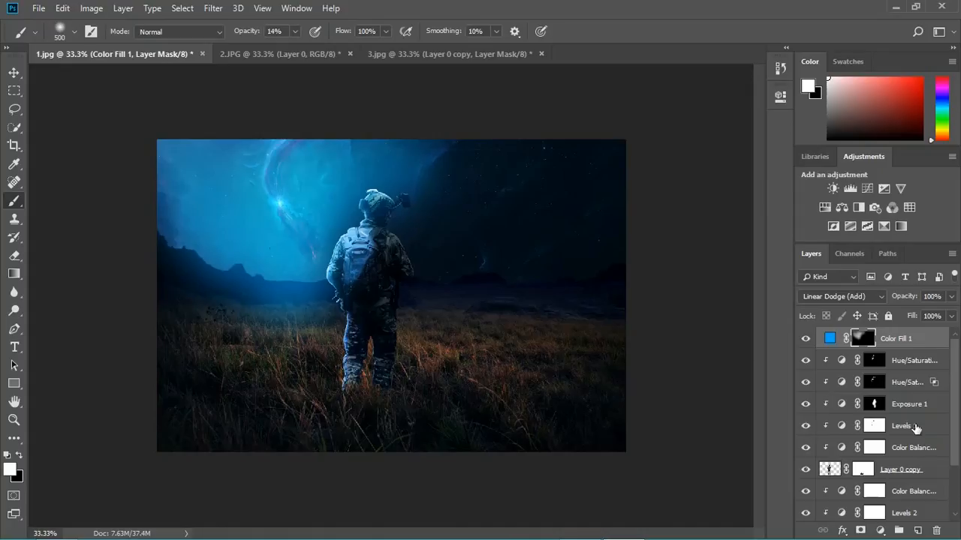
Step: Add a cyan 00f6ff Solid Color fill layer clipped to the grass field on Layer 1
left_click_drag(958, 386, 953, 428)
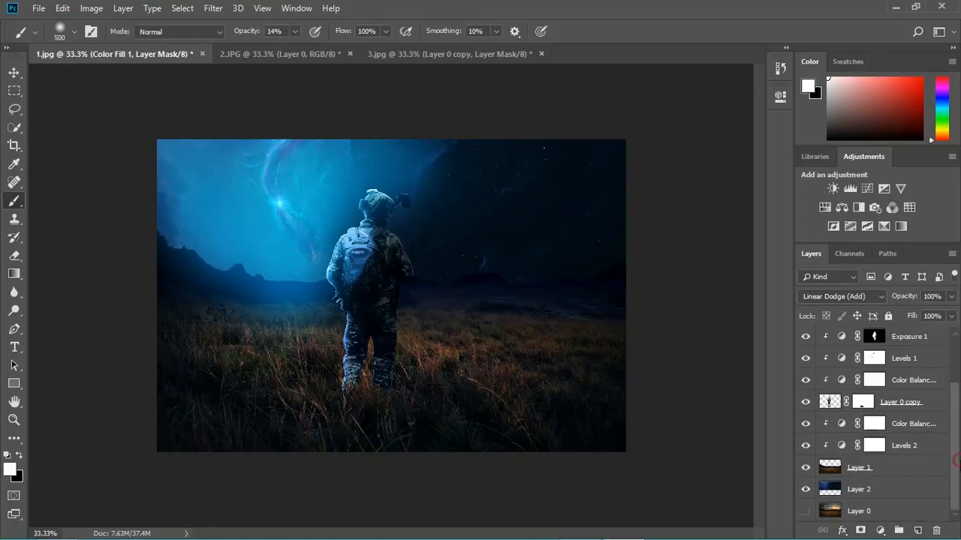
left_click(891, 467)
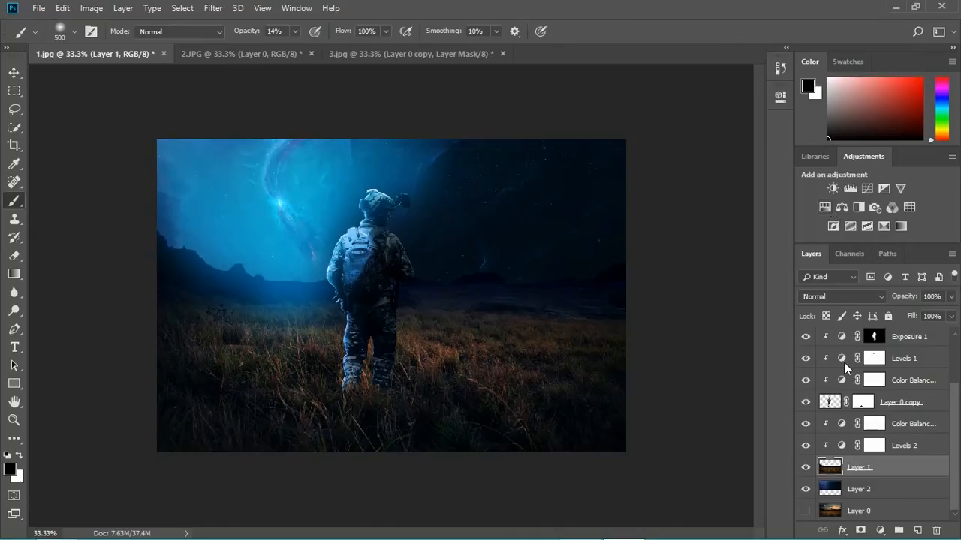
left_click(881, 531)
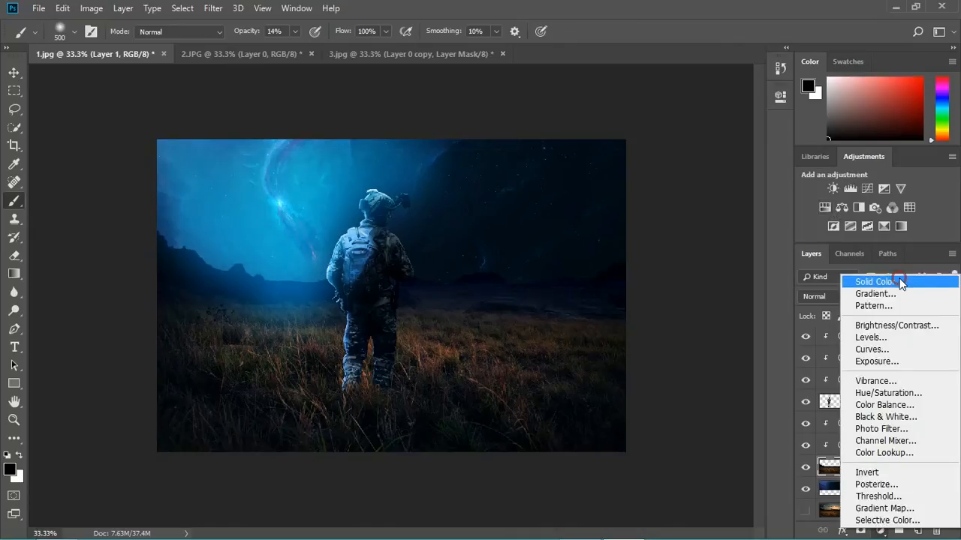
left_click(874, 282)
left_click(495, 181)
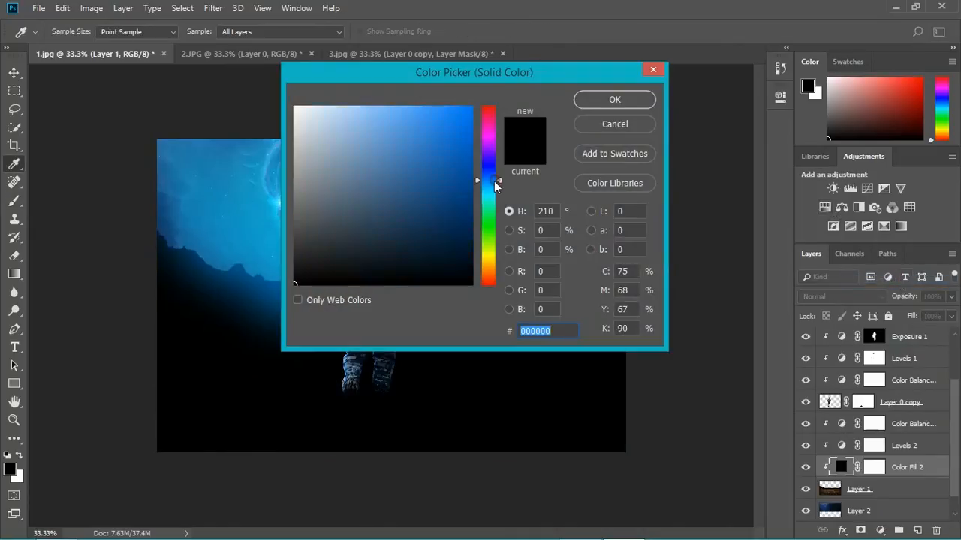
left_click_drag(500, 187, 487, 76)
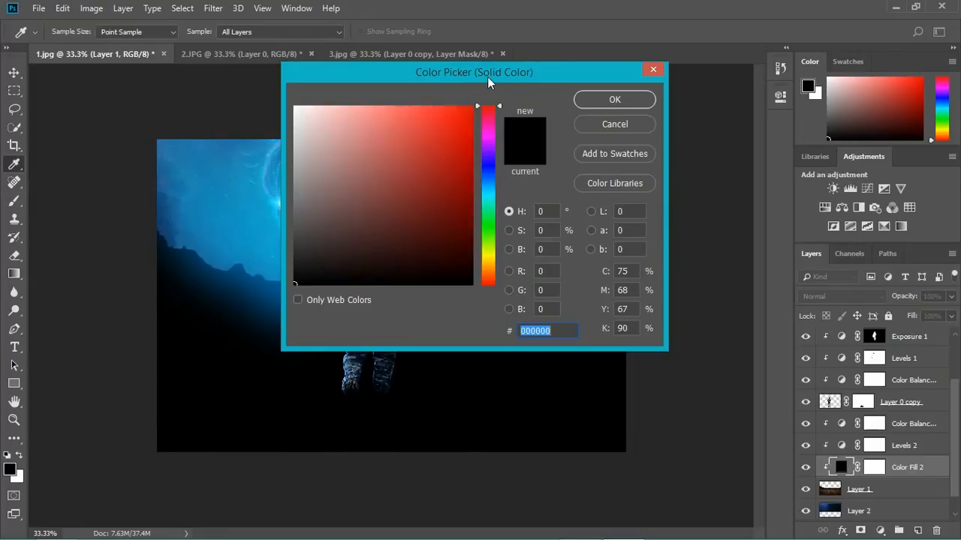
left_click(492, 193)
left_click_drag(464, 122, 486, 100)
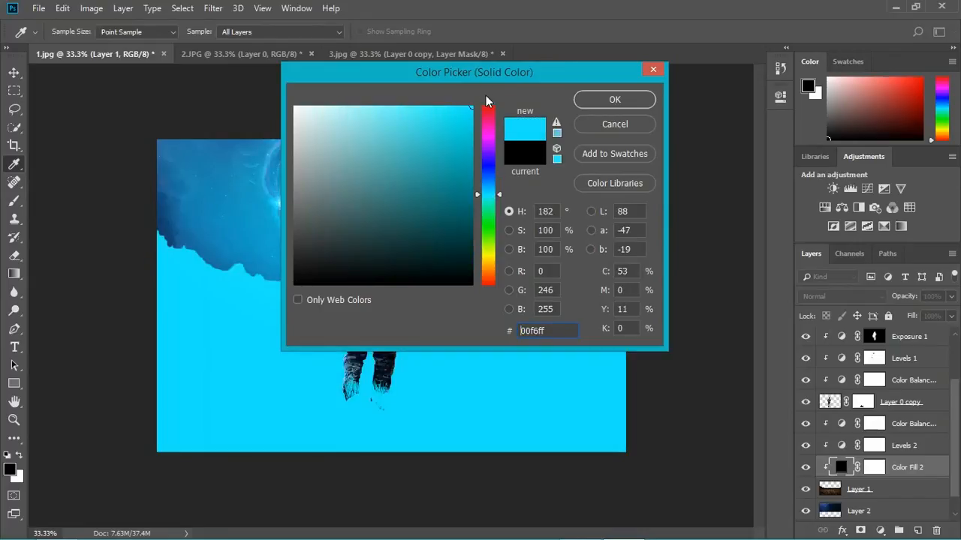
left_click(603, 106)
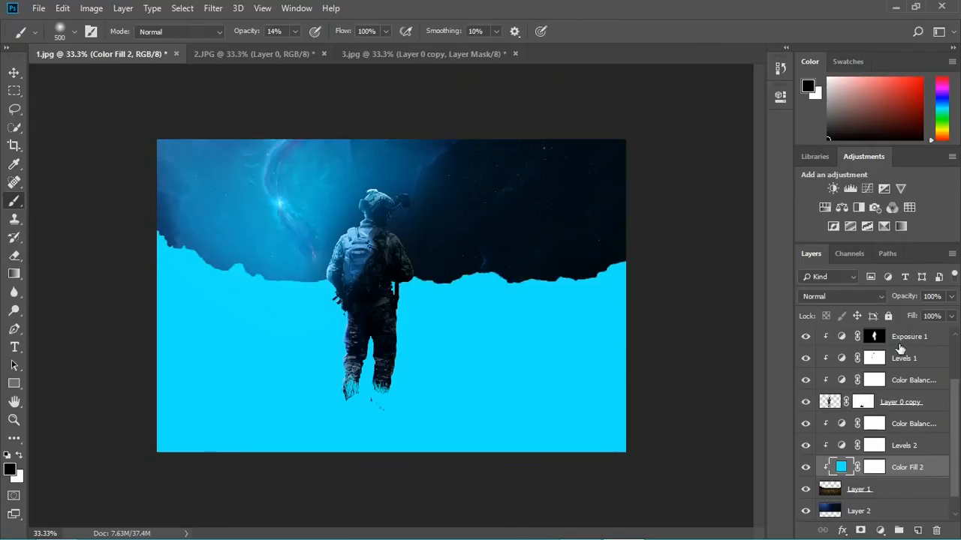
Step: Set the cyan fill to Linear Light and split its Blend If underlying-layer shadow limit to 0 / 91
left_click(874, 297)
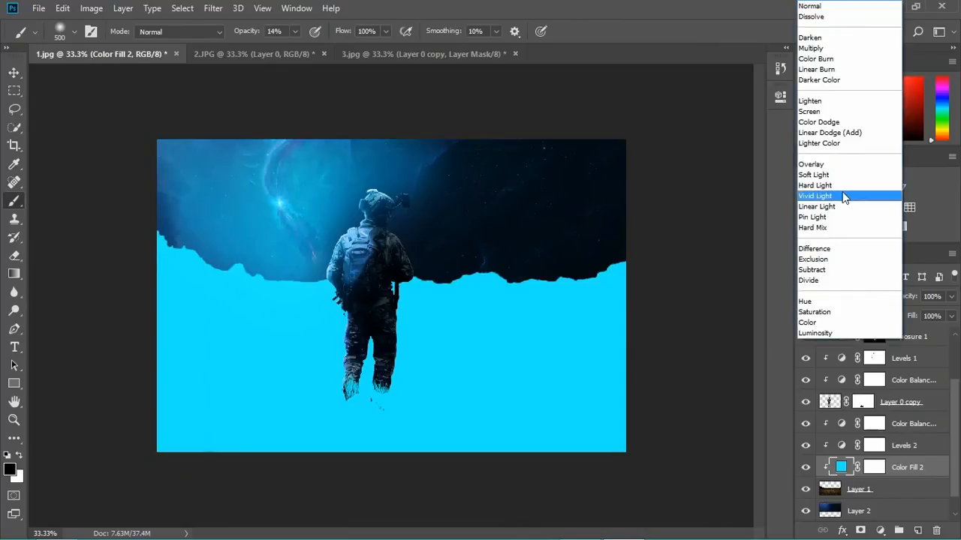
left_click(843, 206)
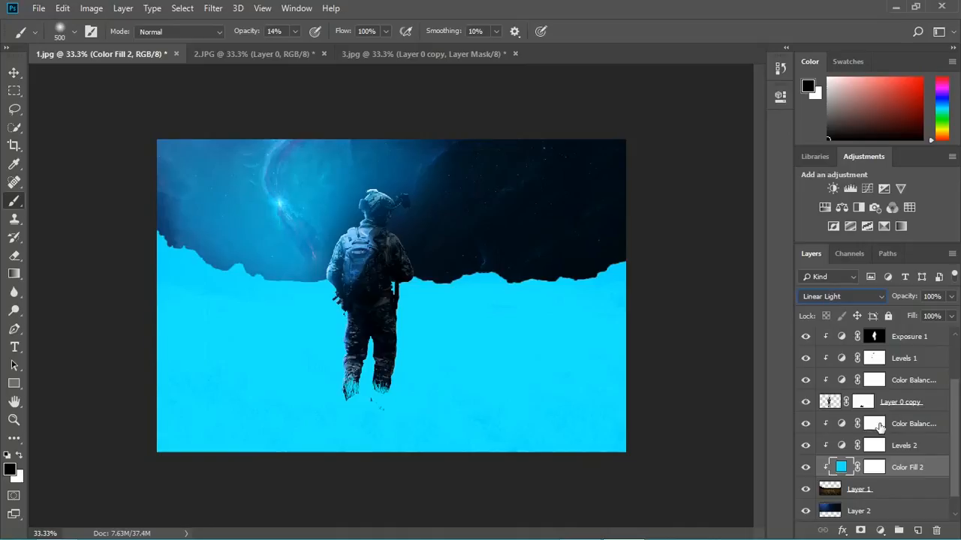
right_click(912, 466)
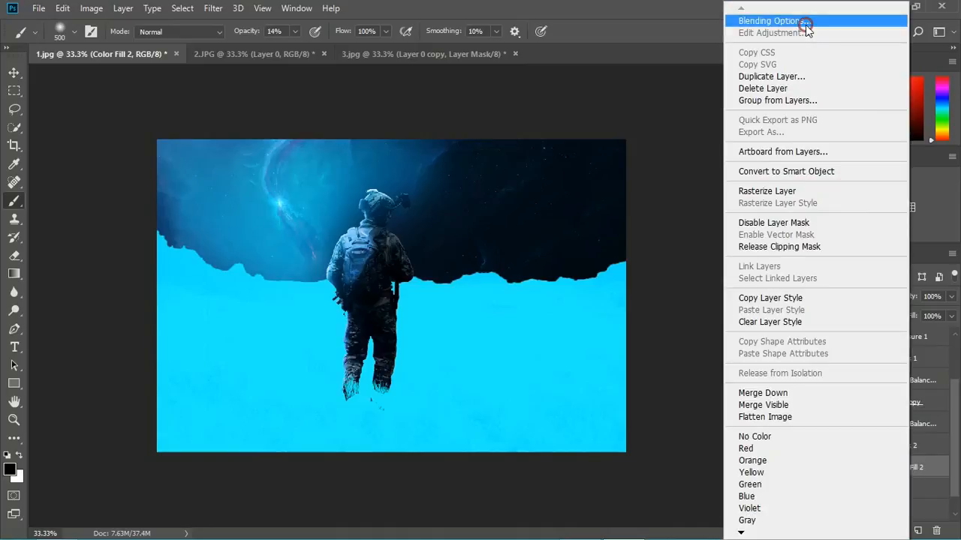
left_click(806, 21)
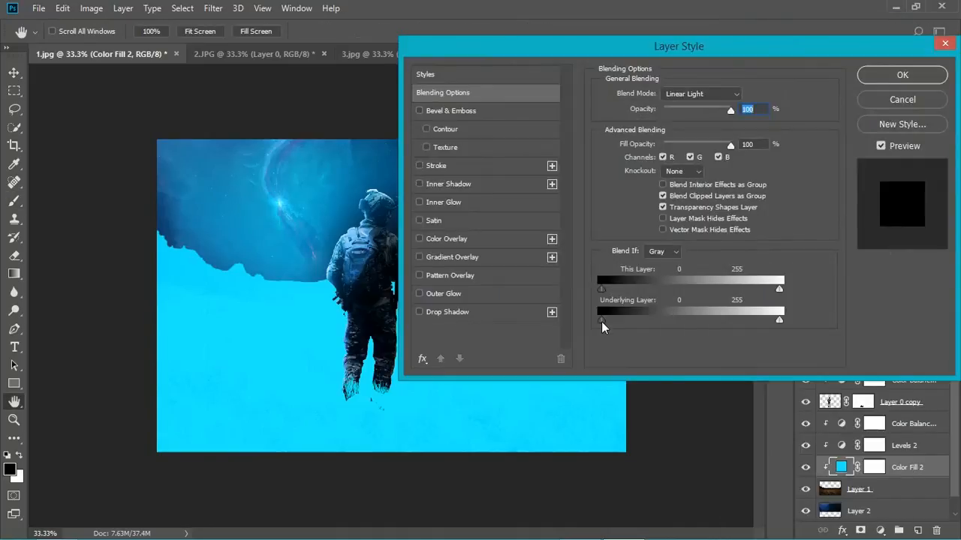
left_click_drag(605, 322, 645, 342)
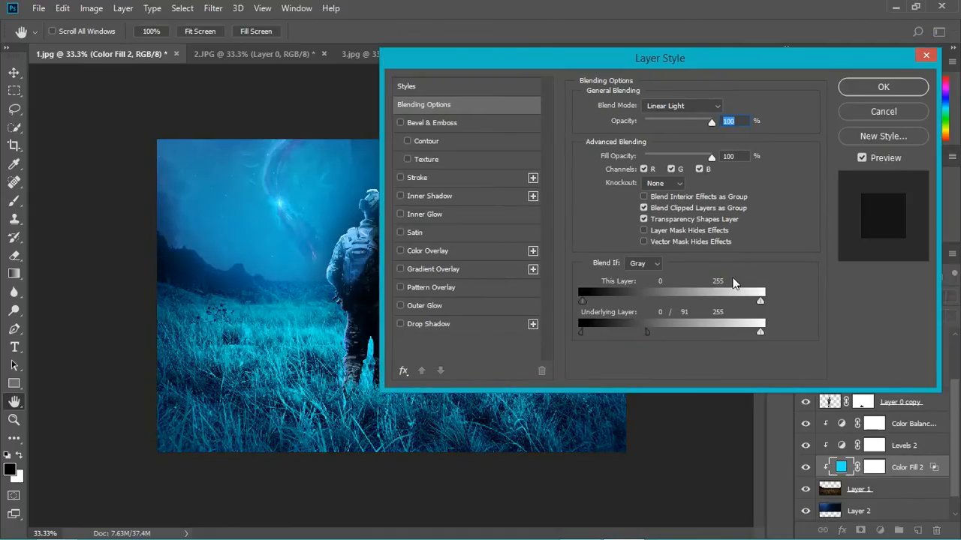
left_click(882, 89)
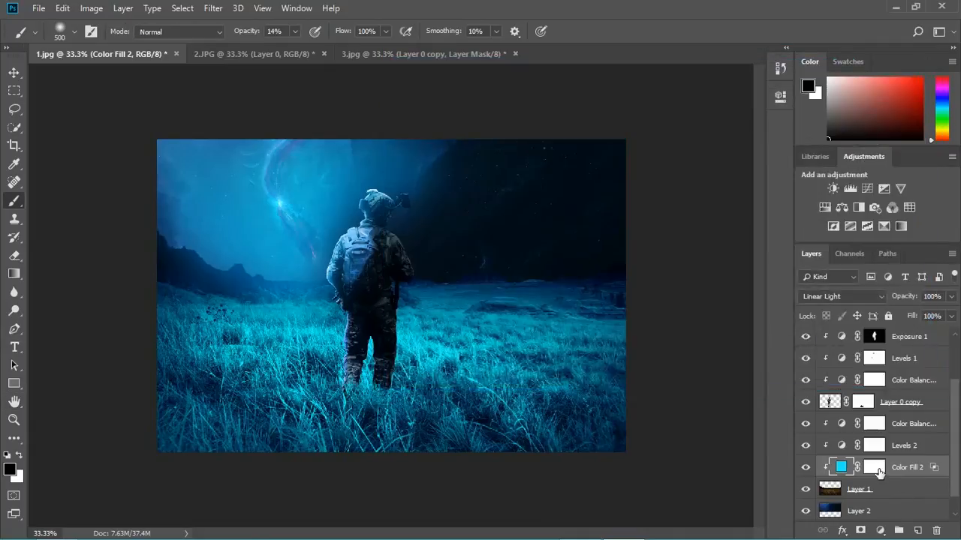
Step: Invert the cyan fill's mask and paint the light back in white over the grass around the soldier's legs
left_click(874, 467)
key("ctrl+i")
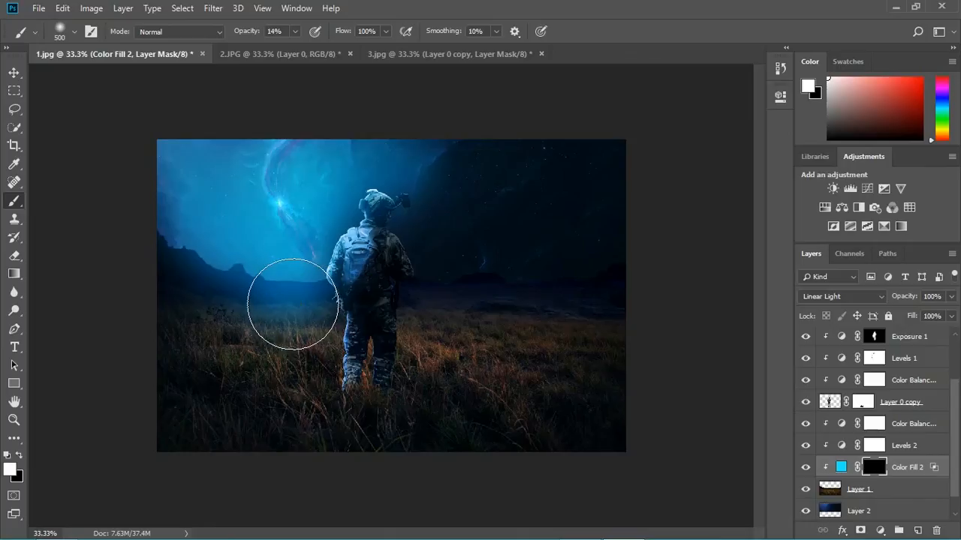
mouse_move(293, 304)
left_mouse_down()
mouse_move(378, 407)
mouse_move(290, 313)
mouse_move(373, 422)
mouse_move(401, 443)
mouse_move(287, 318)
mouse_move(307, 351)
mouse_move(362, 359)
mouse_move(507, 468)
mouse_move(393, 354)
mouse_move(350, 375)
mouse_move(361, 385)
mouse_move(283, 290)
mouse_move(319, 324)
mouse_move(286, 285)
left_mouse_up()
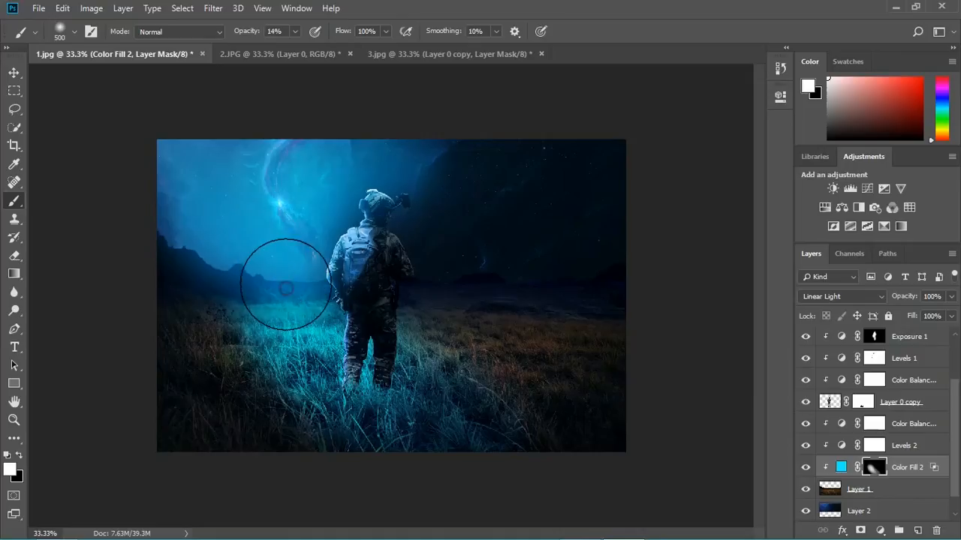
Step: Set the hue of the Hue/Saturation 1 adjustment on the soldier to 189
key("ctrl+plus")
key("ctrl+plus")
key("ctrl+minus")
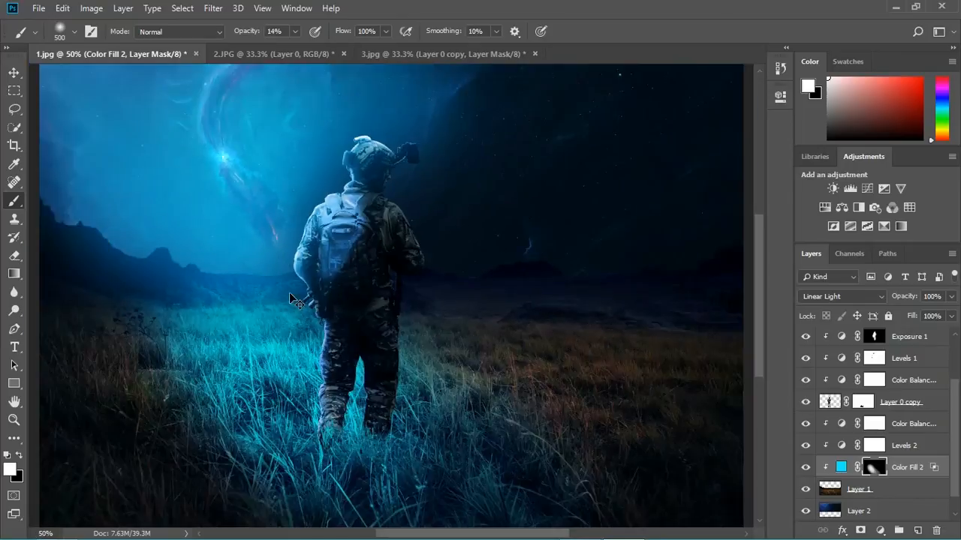
left_click_drag(955, 426, 955, 380)
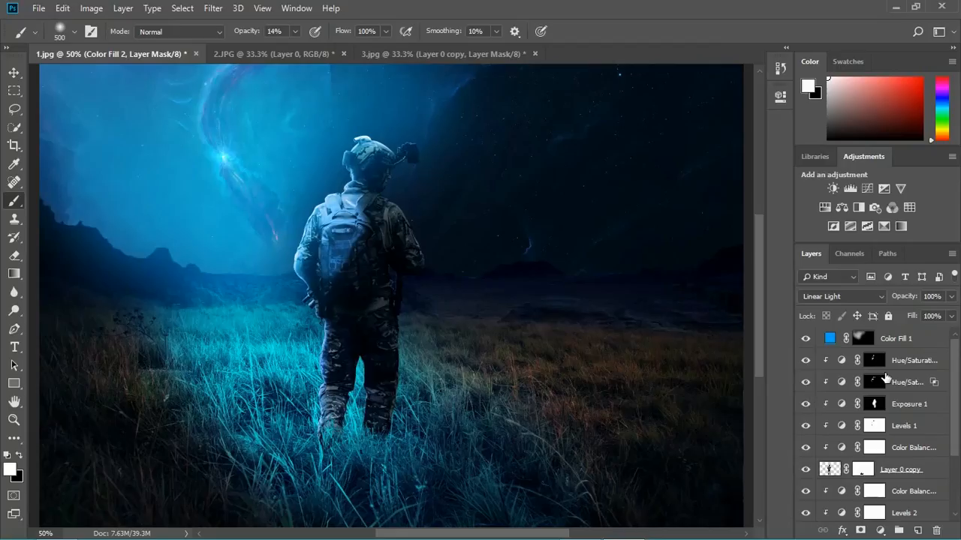
double_click(840, 381)
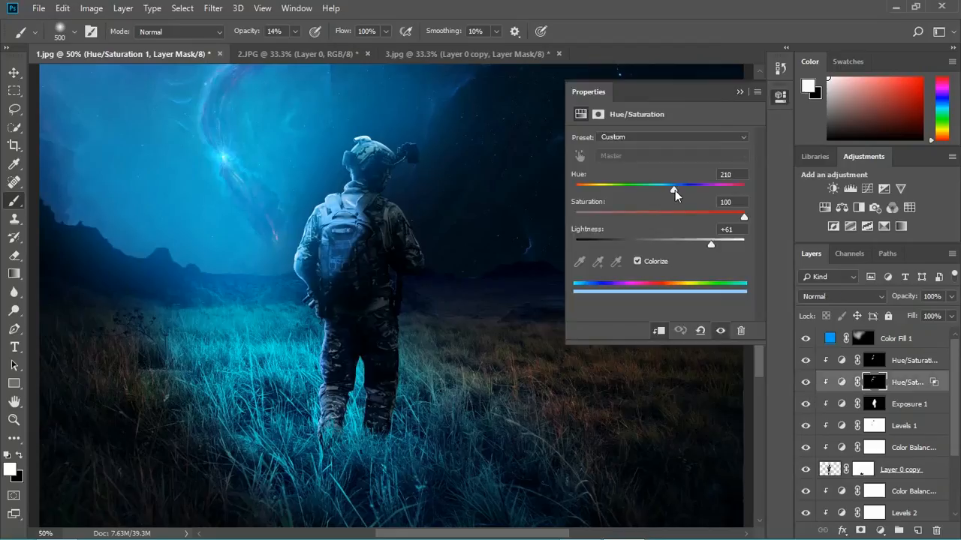
left_click_drag(675, 190, 665, 192)
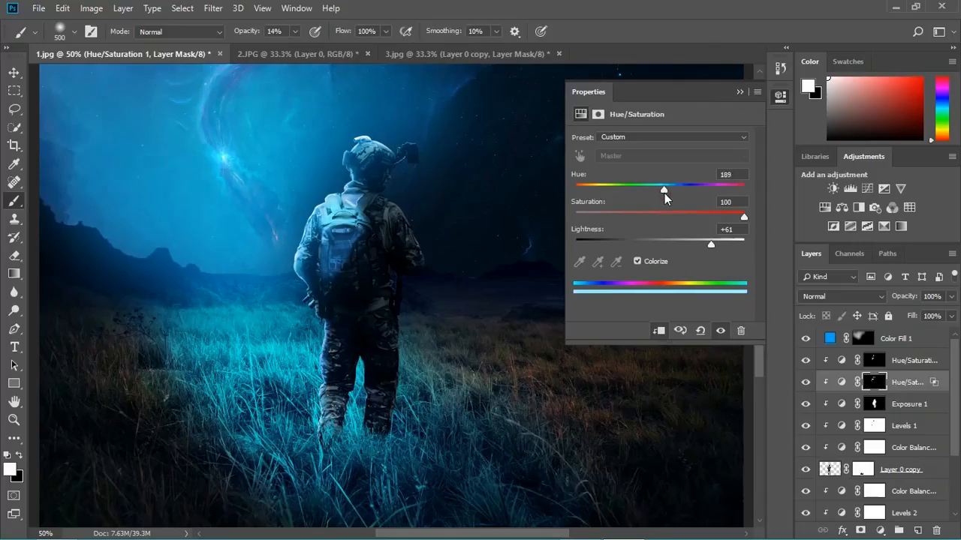
left_click(740, 92)
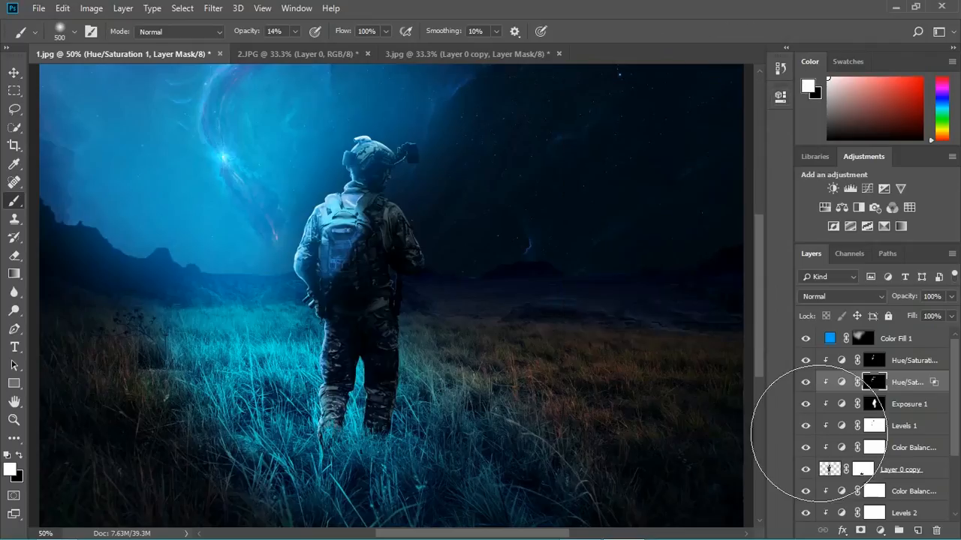
Step: Set the hue of the Hue/Saturation 2 adjustment on the soldier to 200
left_click(841, 361)
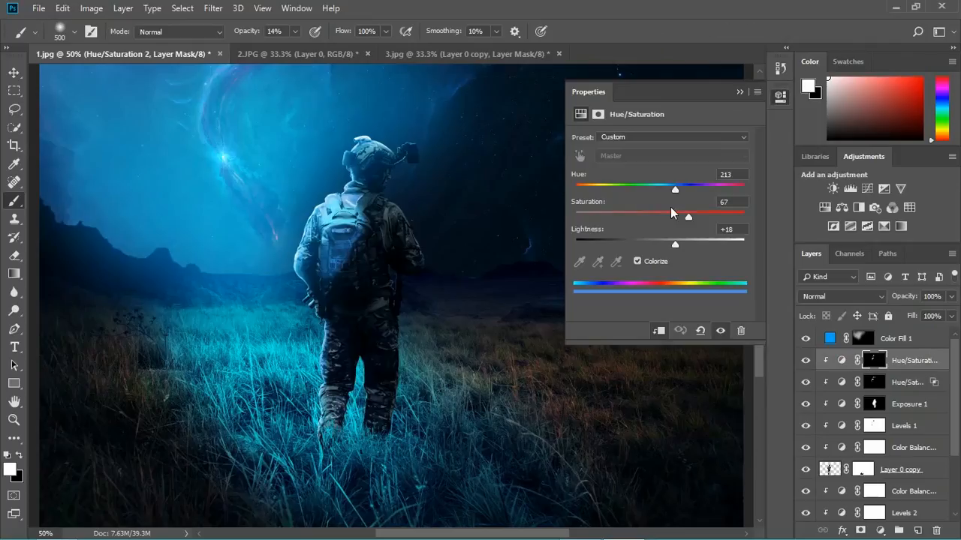
left_click_drag(674, 188, 669, 189)
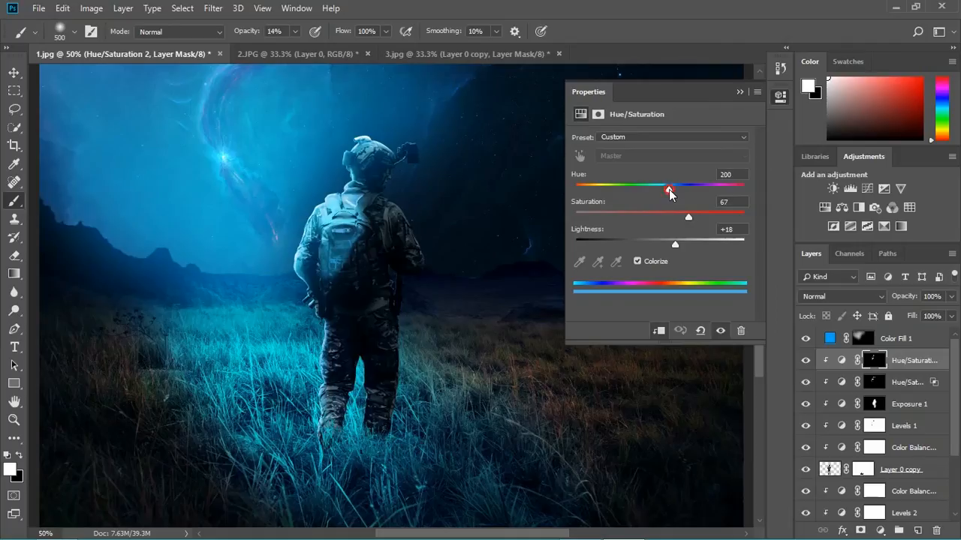
left_click(739, 92)
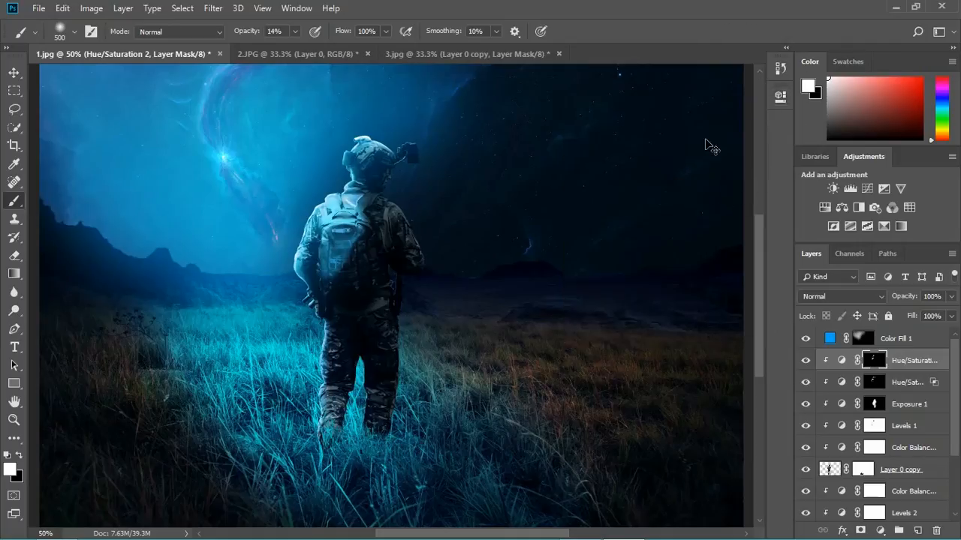
Step: Add a colorized Hue/Saturation adjustment clipped to the grass landscape layer, with hue 186, saturation 97 and lightness +53
key("ctrl+minus")
key("ctrl+plus")
key("ctrl+plus")
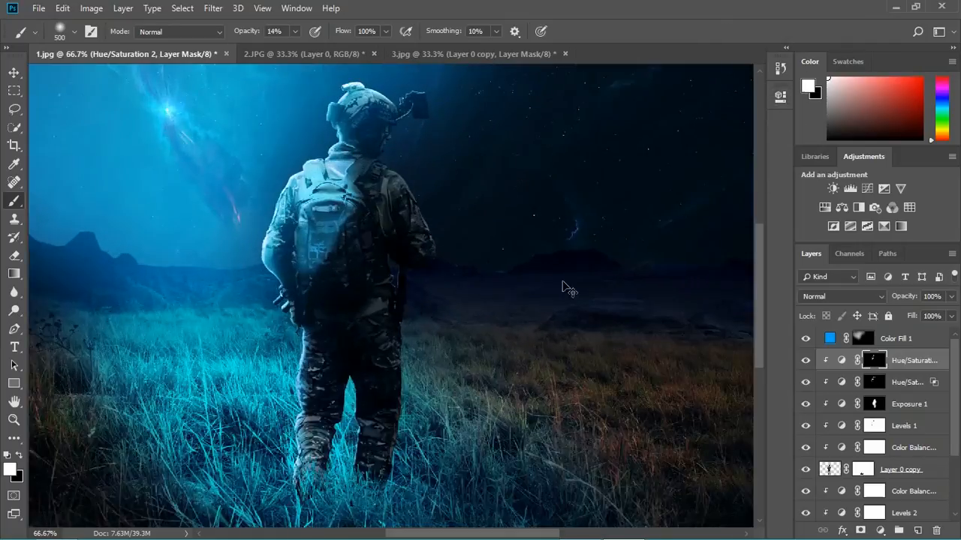
left_click_drag(377, 316, 558, 322)
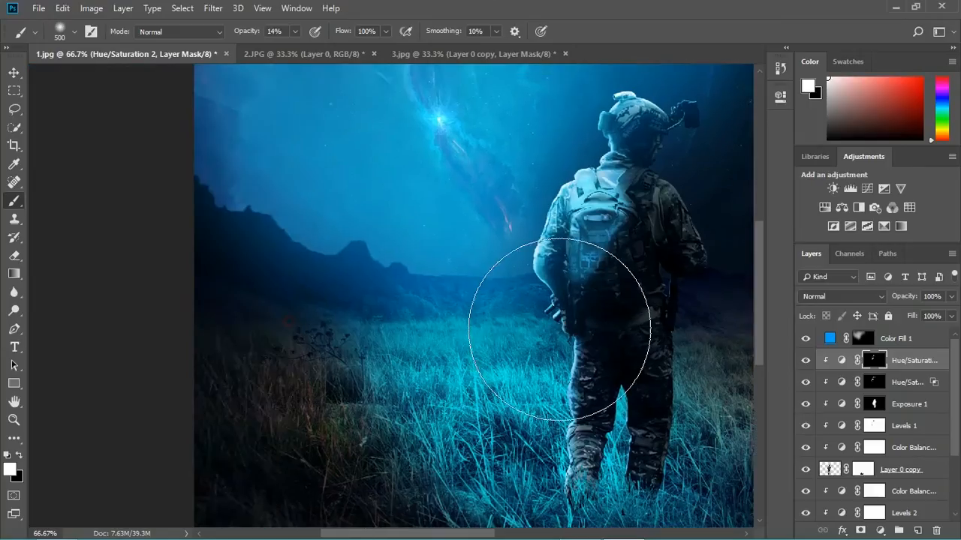
key("ctrl+plus")
key("ctrl+plus")
key("ctrl+plus")
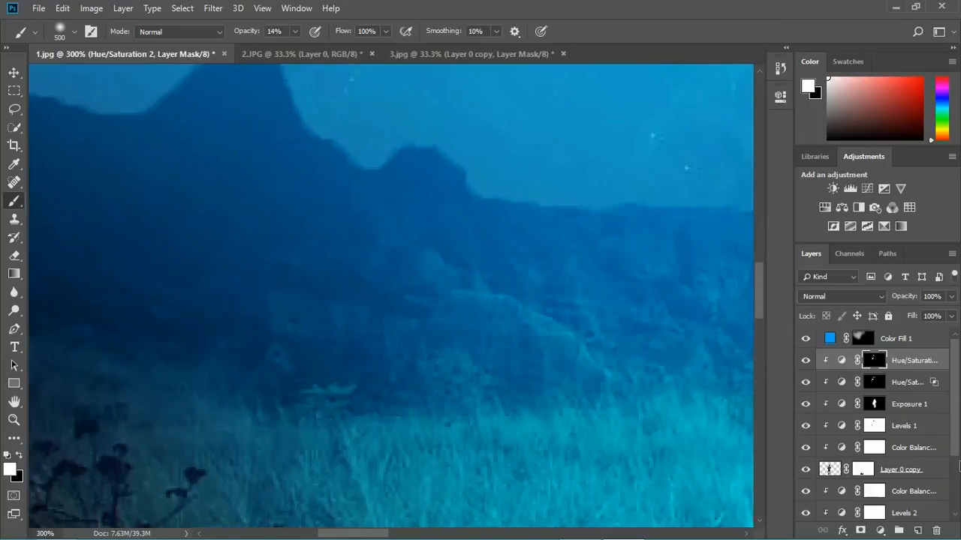
left_click(826, 207)
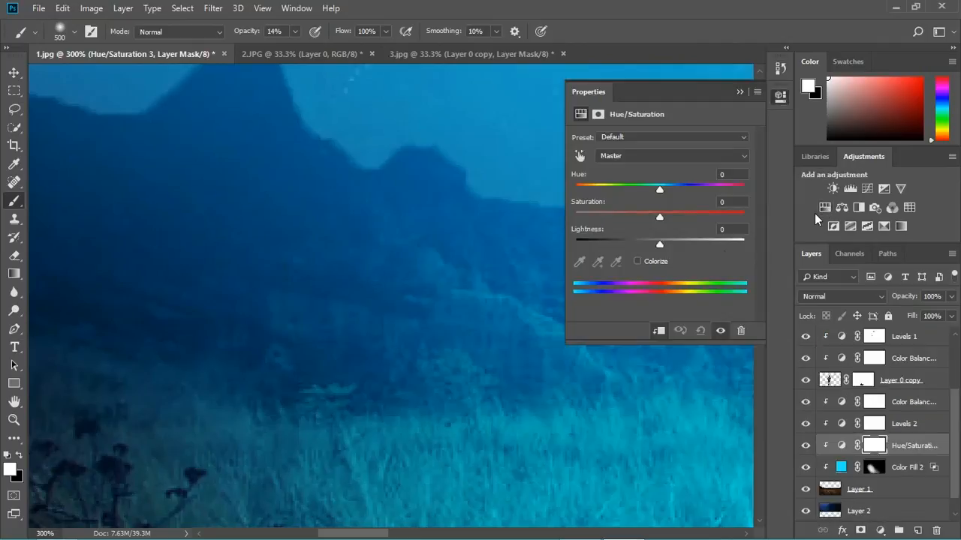
left_click(637, 261)
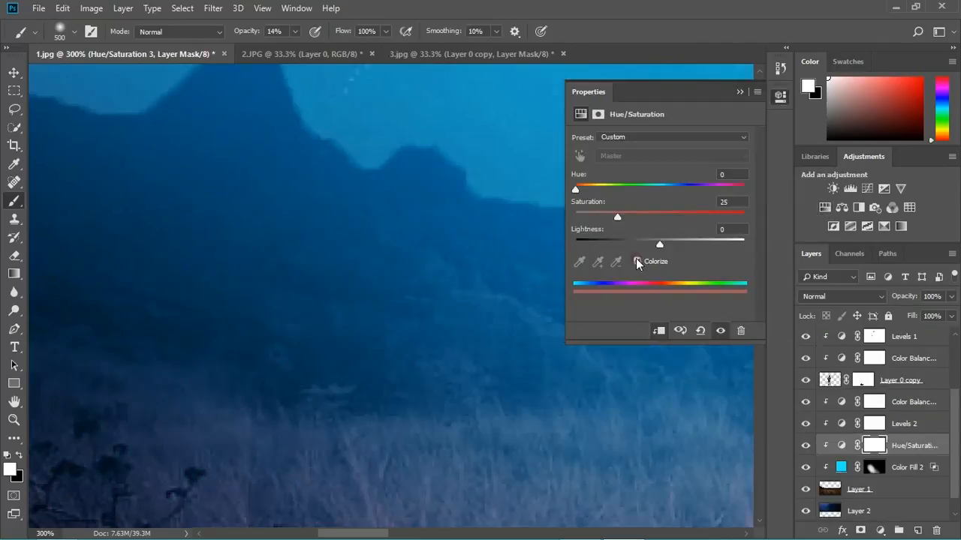
left_click_drag(577, 193, 663, 190)
left_click_drag(617, 216, 732, 230)
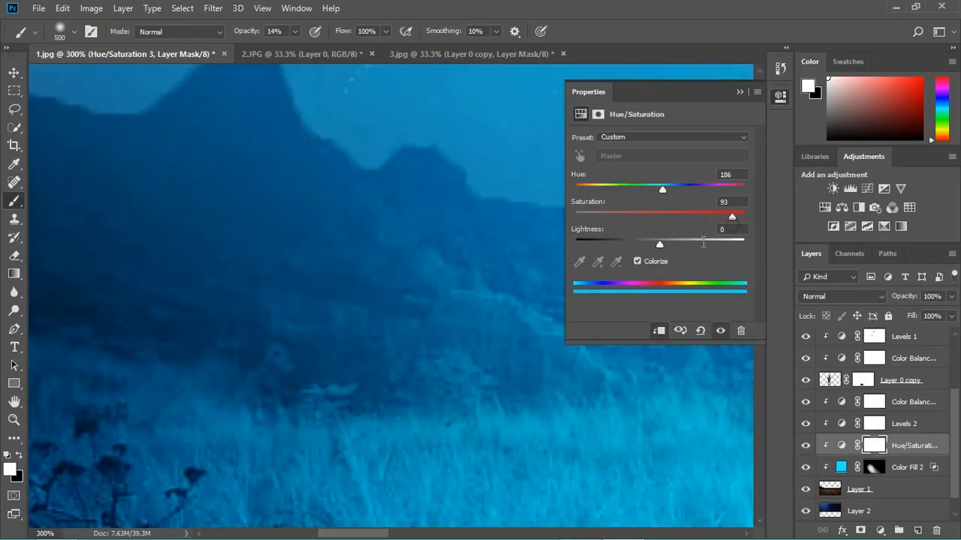
left_click_drag(660, 246, 704, 249)
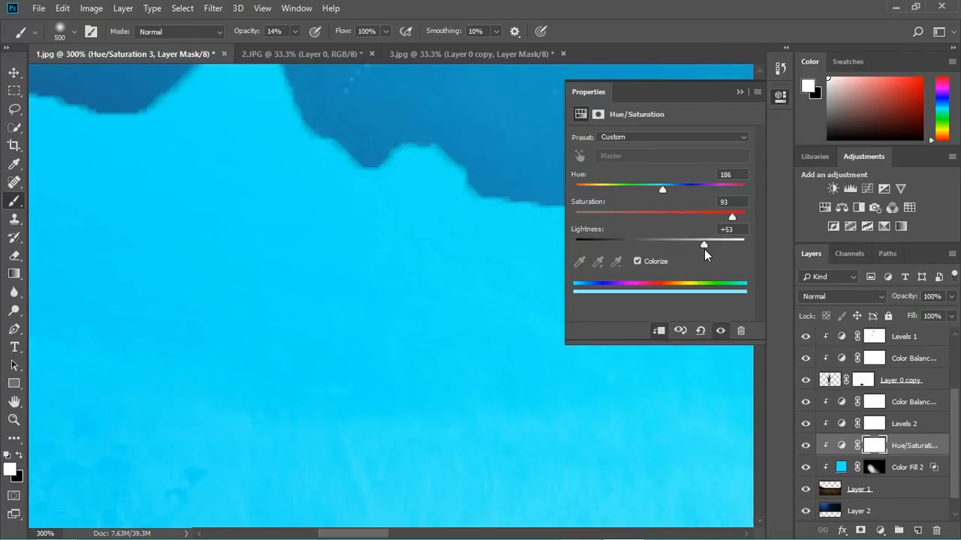
left_click_drag(733, 215, 739, 218)
Step: Raise the Blend If underlying-layer shadow limit of the Hue/Saturation 3 adjustment to exclude the landscape's dark areas
key("ctrl+minus")
key("ctrl+minus")
key("ctrl+minus")
key("ctrl+minus")
key("ctrl+minus")
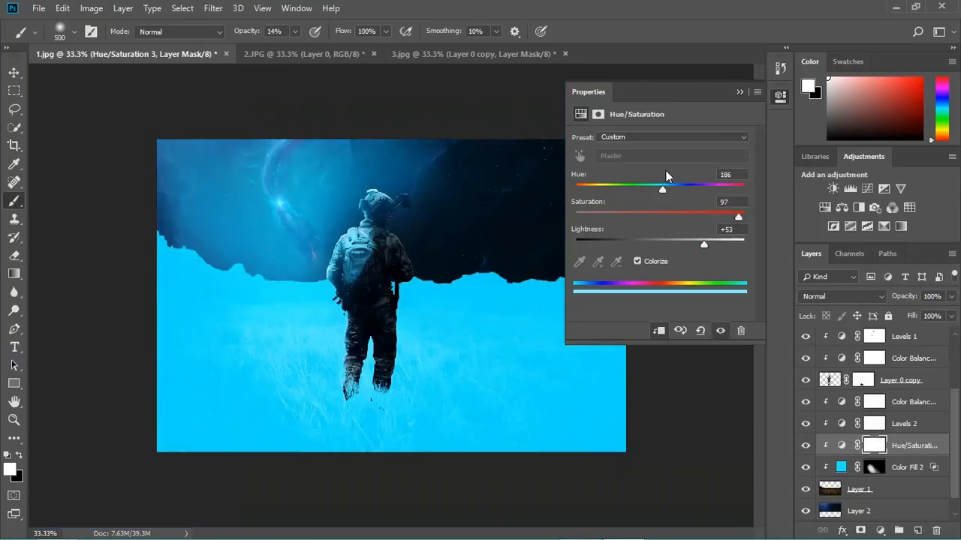
key("ctrl+plus")
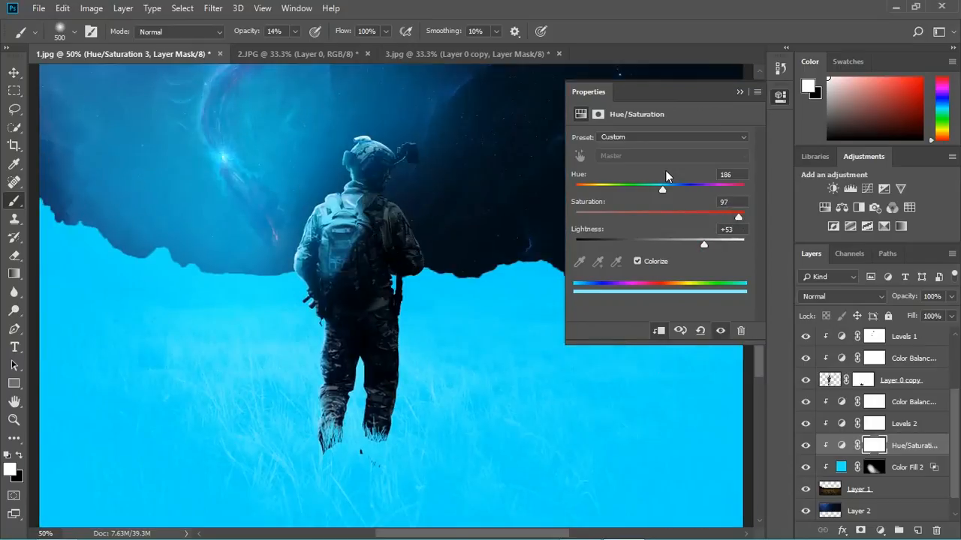
left_click(739, 91)
right_click(909, 448)
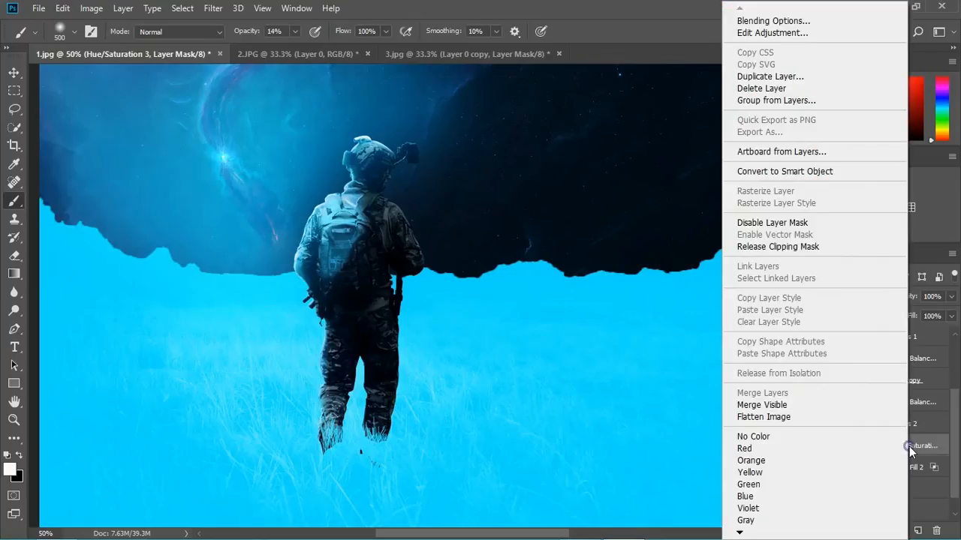
left_click(763, 25)
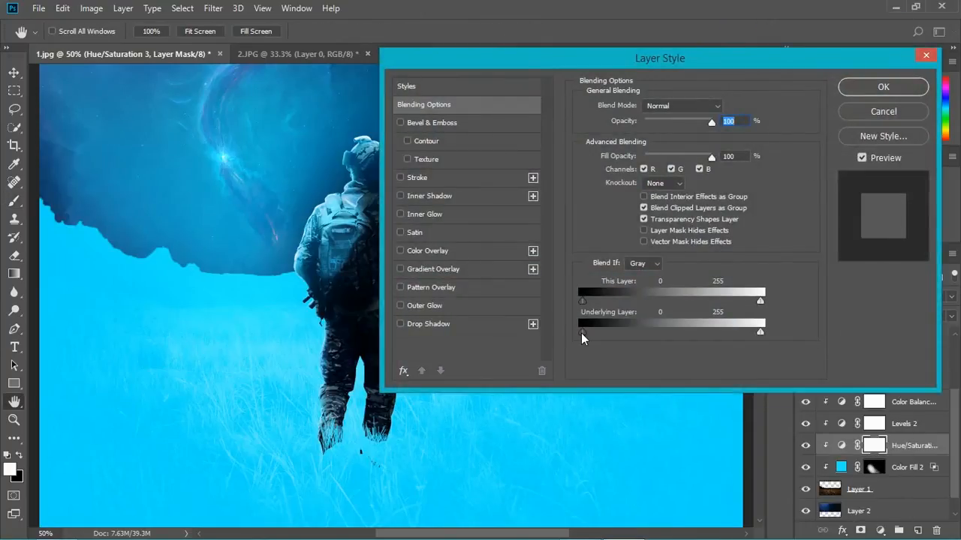
left_click_drag(582, 337, 609, 339)
left_click(595, 60)
left_click_drag(594, 63, 662, 189)
left_click(927, 221)
key("b")
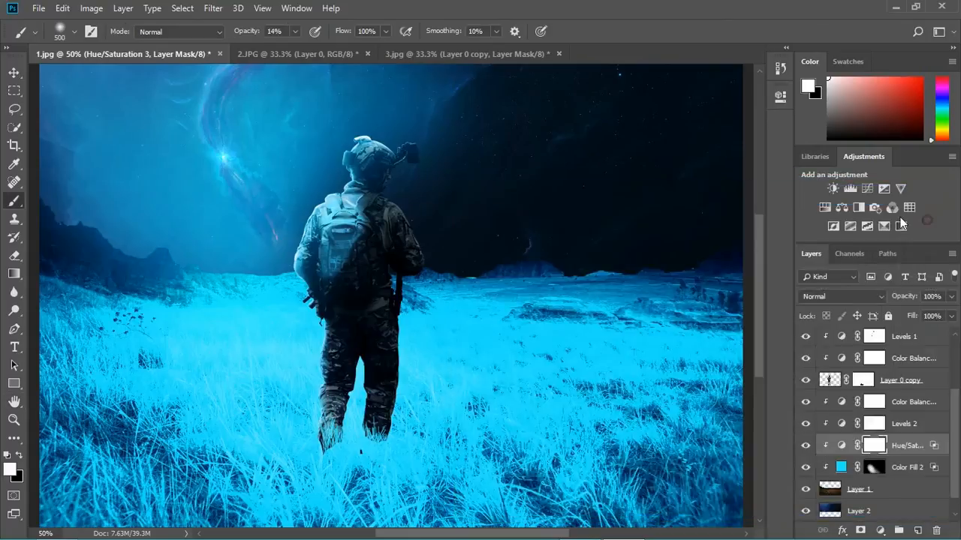
Step: Invert the Hue/Saturation 3 mask to hide the effect over the whole landscape
key("ctrl+plus")
key("ctrl+plus")
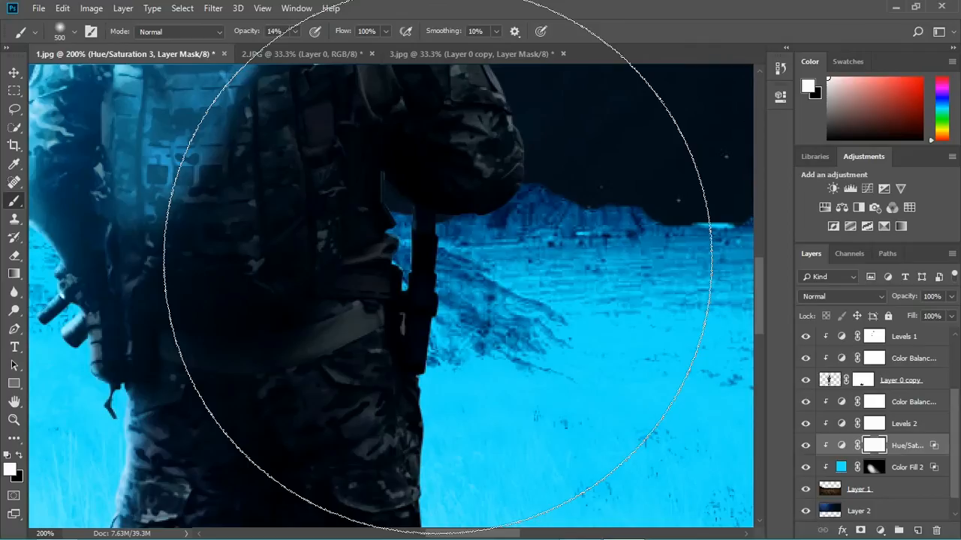
key("ctrl+i")
scroll(428, 301, "left", 10)
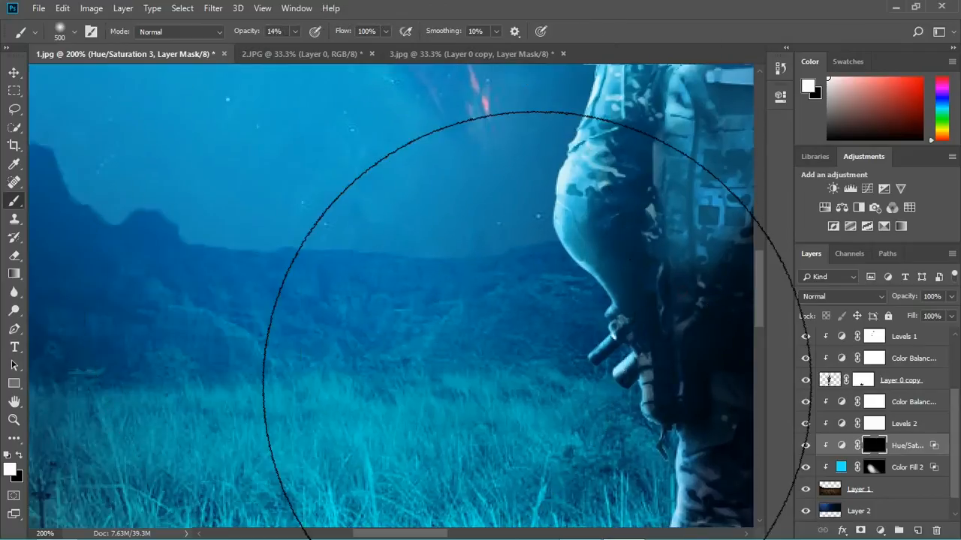
key("ctrl+plus")
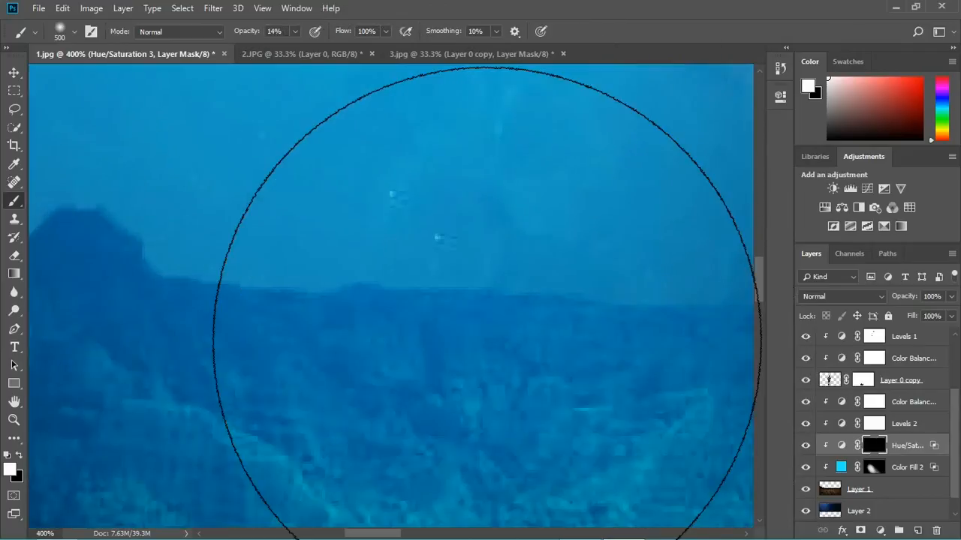
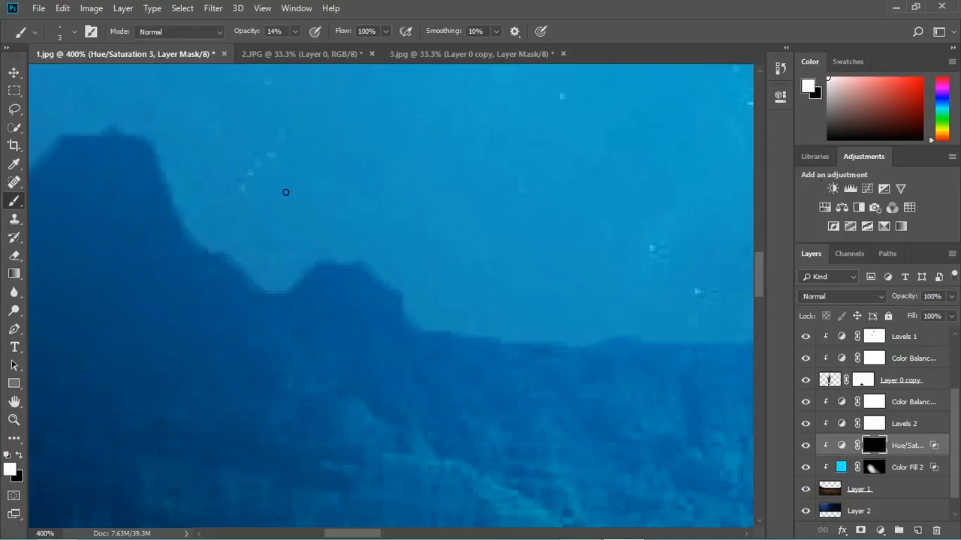
Step: Paint a thin rim light in white along the distant ridge left of the soldier, using a 3 px brush at 89% opacity
left_click(294, 32)
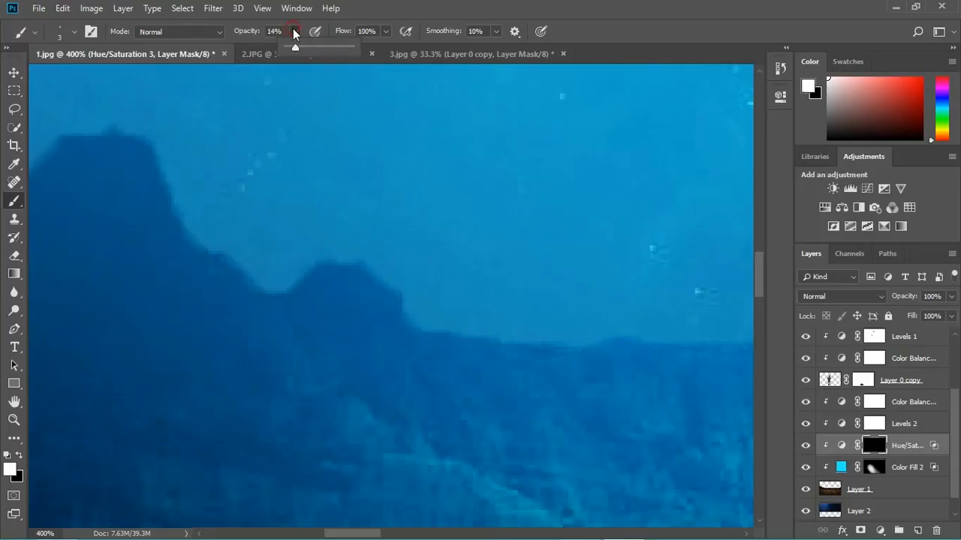
left_click_drag(297, 45, 344, 52)
left_click(457, 6)
left_click(361, 263)
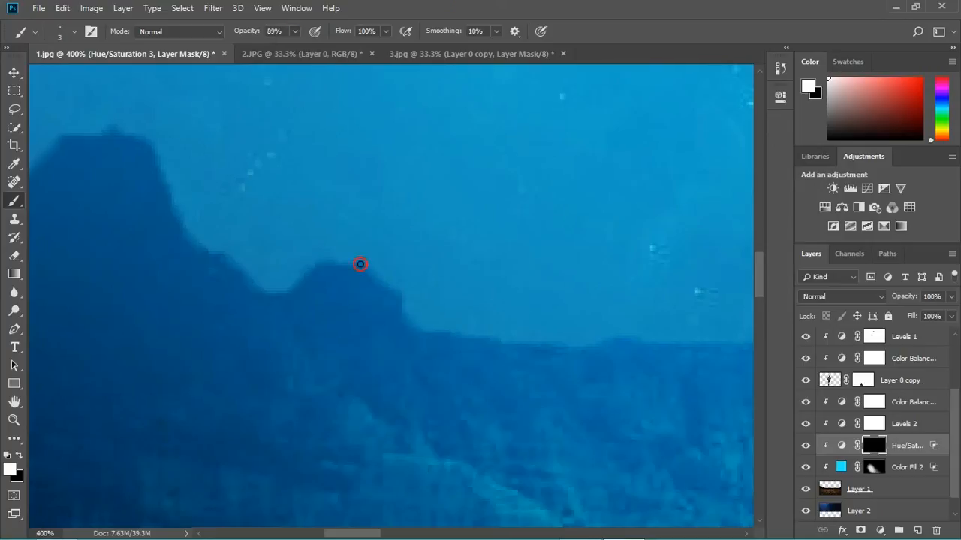
left_click(379, 274)
mouse_move(403, 305)
left_mouse_down()
mouse_move(399, 292)
mouse_move(418, 325)
mouse_move(458, 334)
mouse_move(622, 343)
left_mouse_up()
left_click_drag(647, 343, 326, 349)
mouse_move(325, 350)
left_mouse_down()
mouse_move(614, 367)
mouse_move(440, 363)
left_mouse_up()
left_click_drag(439, 363, 642, 329)
key("ctrl+minus")
key("ctrl+minus")
key("ctrl+minus")
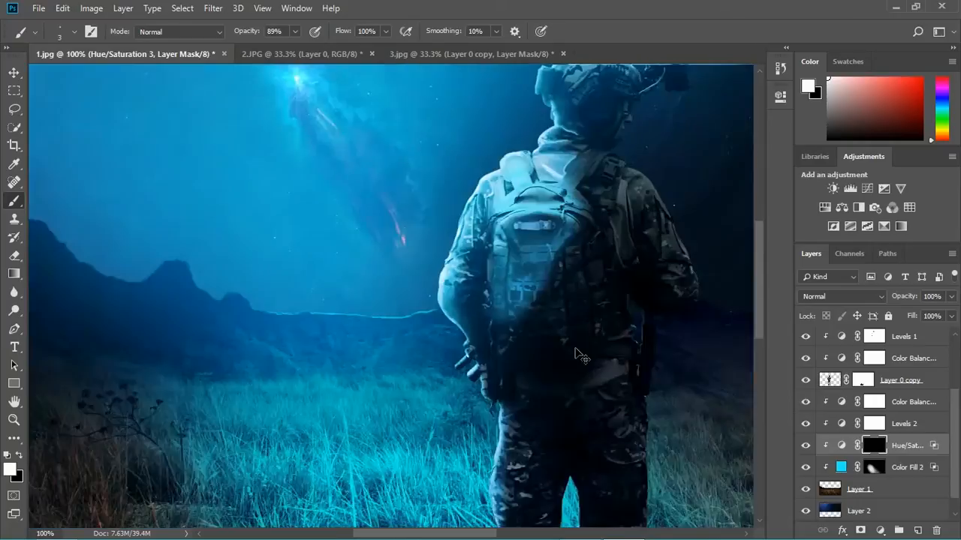
Step: Trace light edges down the left hillside below the ridge with a 2 px brush at 53% opacity
key("ctrl+plus")
key("ctrl+plus")
key("ctrl+plus")
key("ctrl+plus")
left_click(295, 31)
left_click(271, 49)
mouse_move(215, 322)
left_mouse_down()
mouse_move(350, 393)
mouse_move(392, 454)
left_mouse_up()
left_click_drag(355, 351, 377, 397)
key("ctrl+minus")
Step: Lower the brush opacity to 34% and paint short highlights on the slope nearer the soldier
left_click(295, 31)
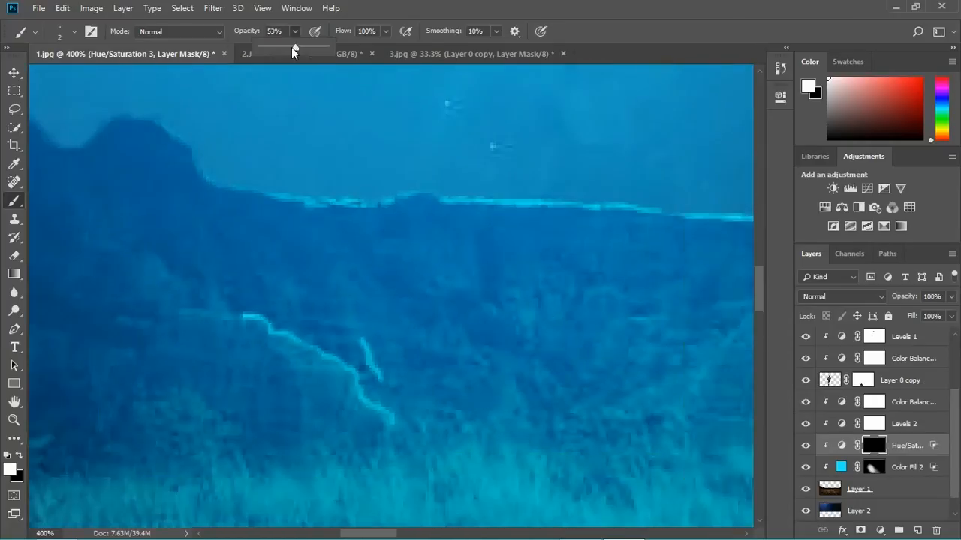
left_click(285, 49)
mouse_move(746, 318)
left_mouse_down()
mouse_move(591, 318)
mouse_move(550, 396)
left_mouse_up()
left_click_drag(491, 320, 480, 321)
left_click_drag(493, 348, 525, 358)
left_click_drag(519, 335, 544, 336)
left_click_drag(452, 342, 426, 362)
left_click_drag(487, 392, 461, 399)
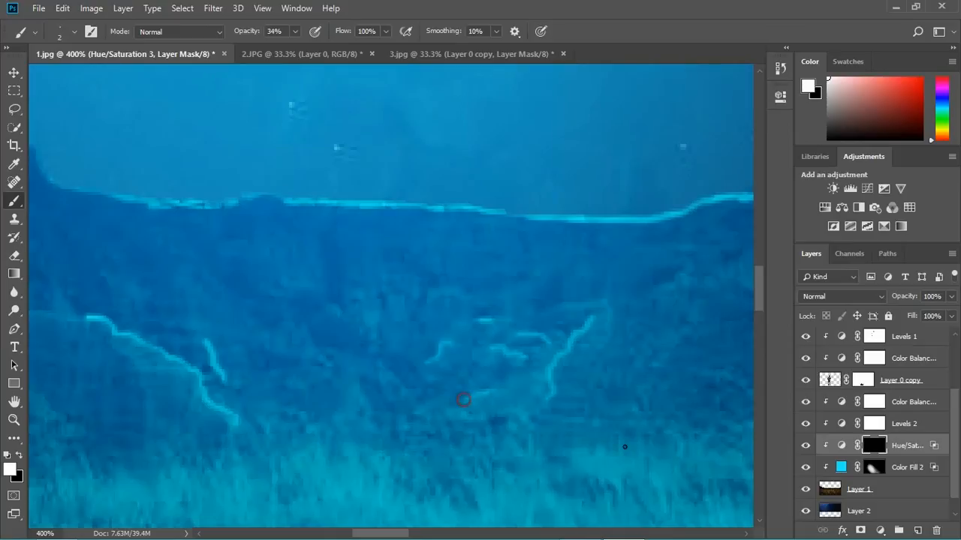
Step: Add faint highlight strokes on the ridge and slope beside the soldier's left arm
left_click_drag(680, 272, 507, 236)
left_click_drag(509, 235, 444, 283)
key("ctrl+minus")
key("ctrl+minus")
left_click_drag(532, 257, 504, 258)
left_click_drag(107, 188, 269, 259)
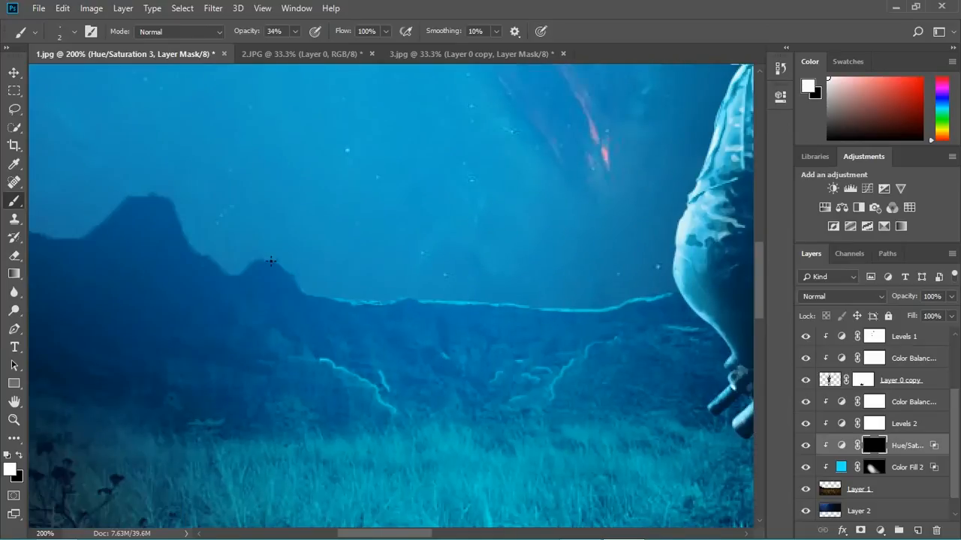
Step: Paint thin light edges along the dark mounds and rocks right of the soldier at 34% opacity
mouse_move(361, 382)
left_mouse_down()
mouse_move(269, 249)
mouse_move(364, 338)
left_mouse_up()
left_click_drag(272, 249, 218, 213)
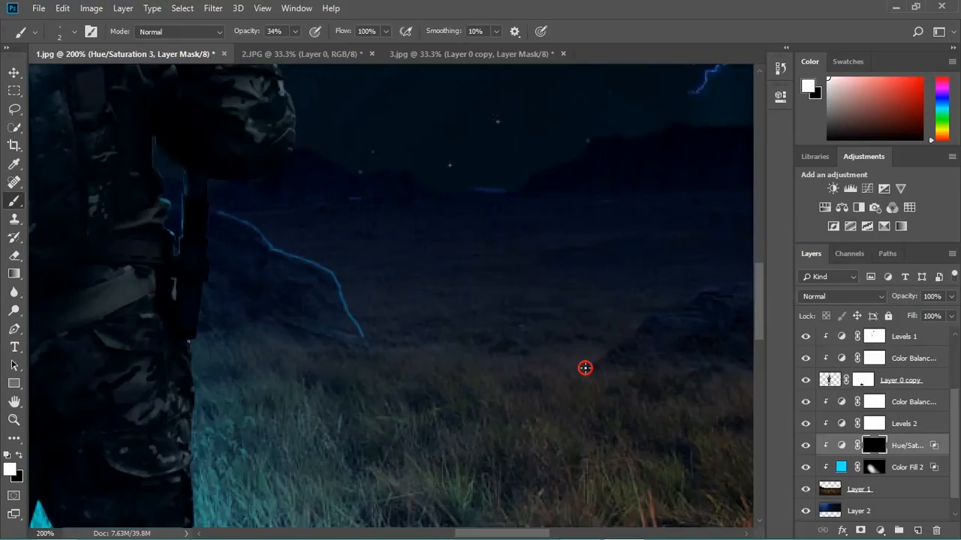
left_click_drag(585, 369, 694, 294)
left_click_drag(559, 305, 281, 324)
left_click_drag(448, 299, 501, 285)
left_click_drag(365, 358, 166, 353)
left_click_drag(568, 339, 626, 310)
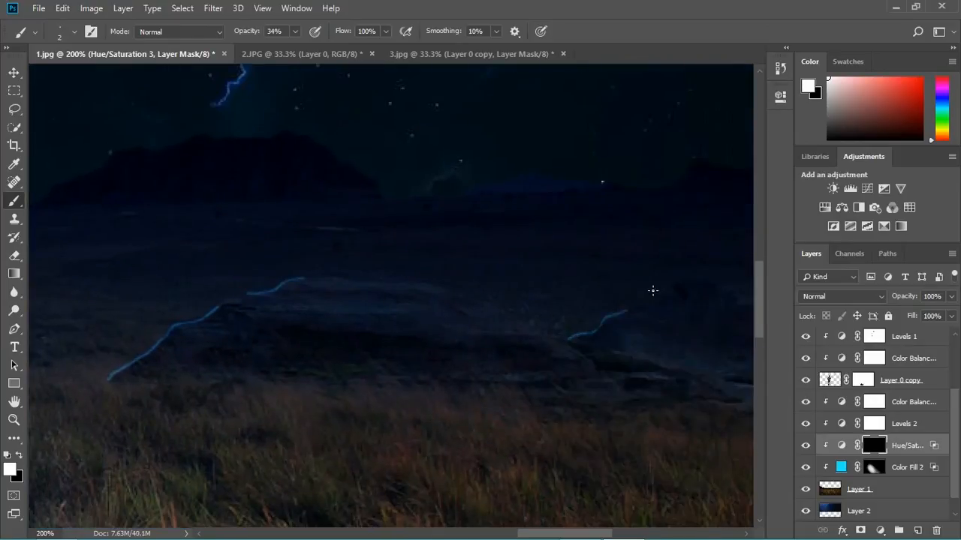
key("ctrl+minus")
key("ctrl+minus")
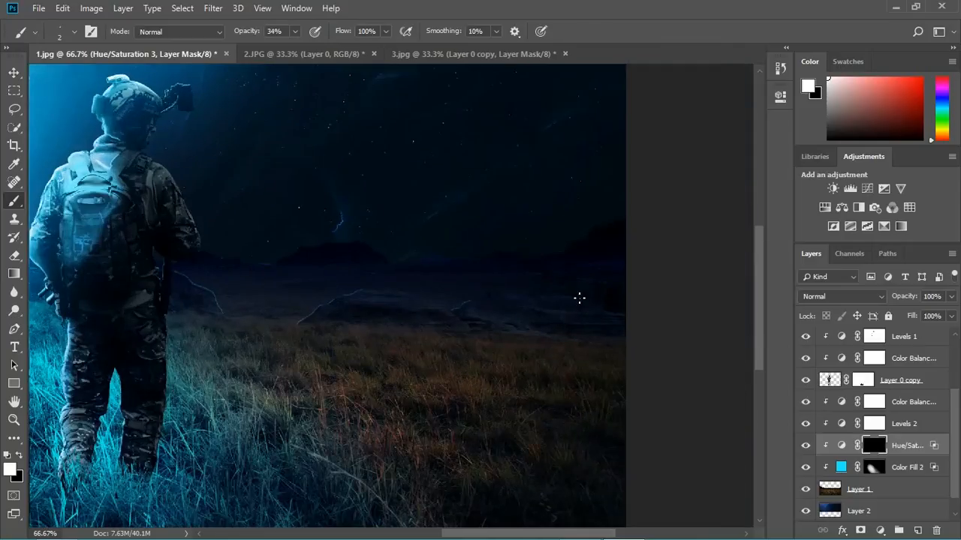
Step: Add another colorized Hue/Saturation adjustment clipped to the landscape, with hue 198, saturation 58 and lightness +10
left_click(826, 209)
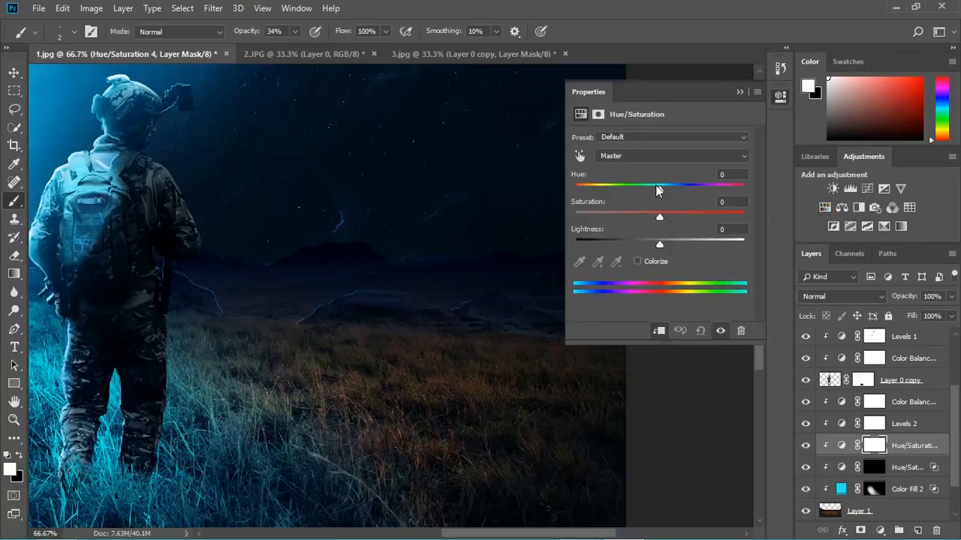
left_click(637, 261)
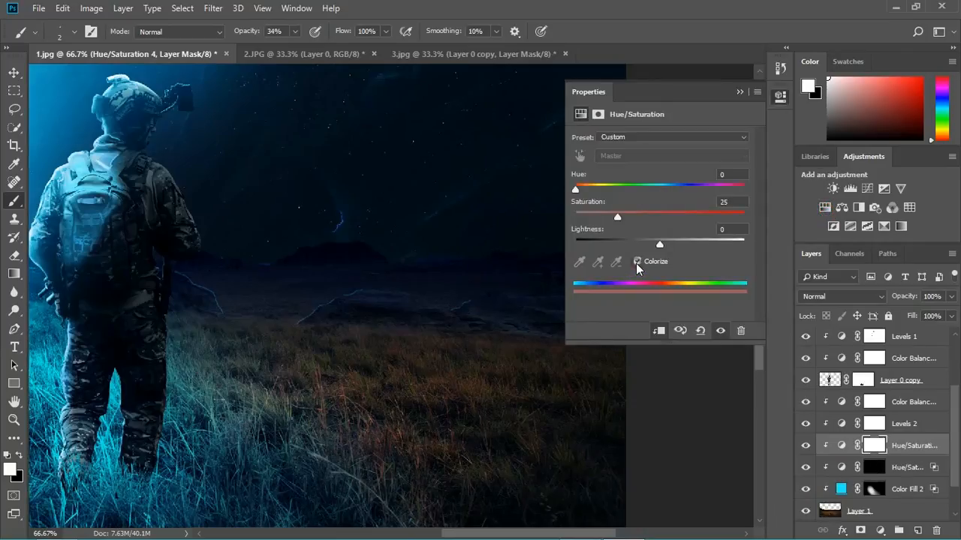
left_click_drag(578, 190, 668, 189)
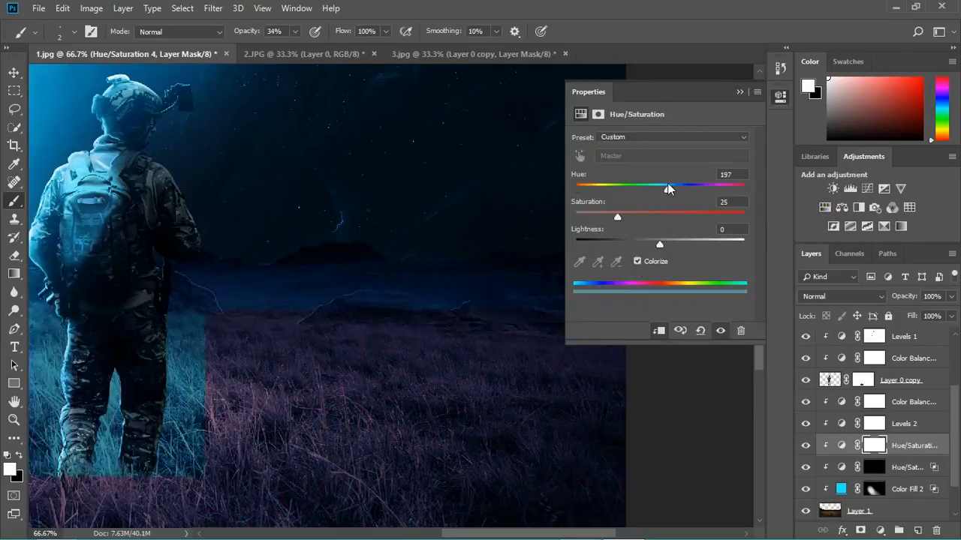
left_click_drag(620, 220, 666, 192)
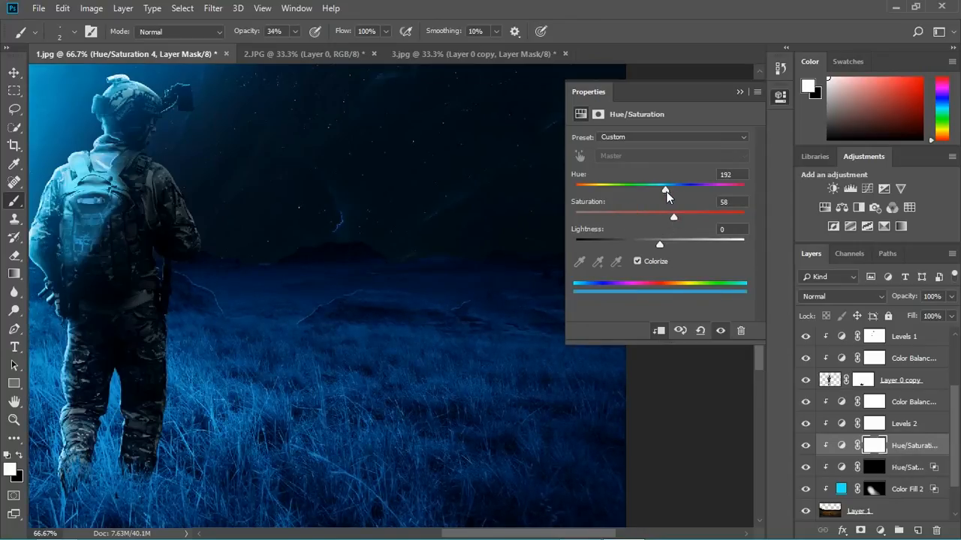
left_click_drag(659, 241, 669, 241)
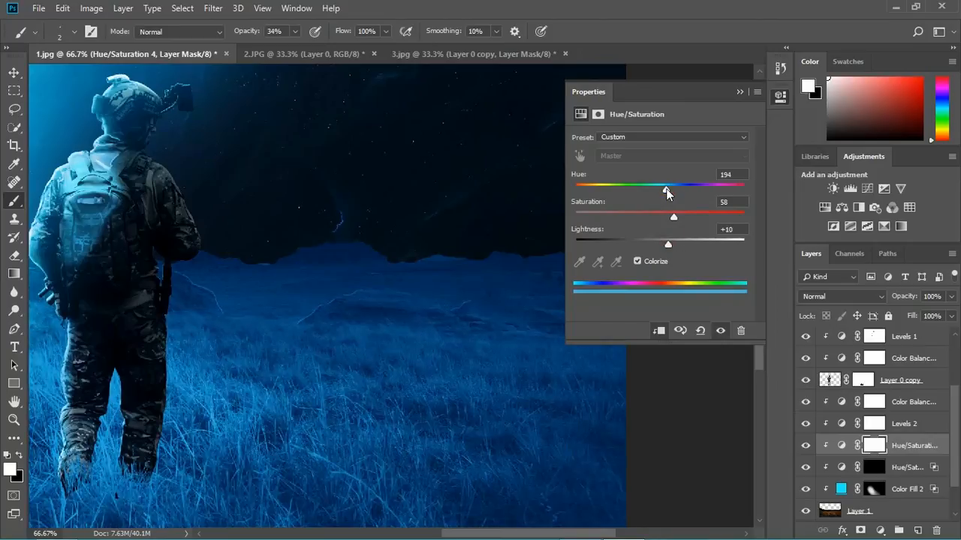
left_click_drag(666, 188, 669, 188)
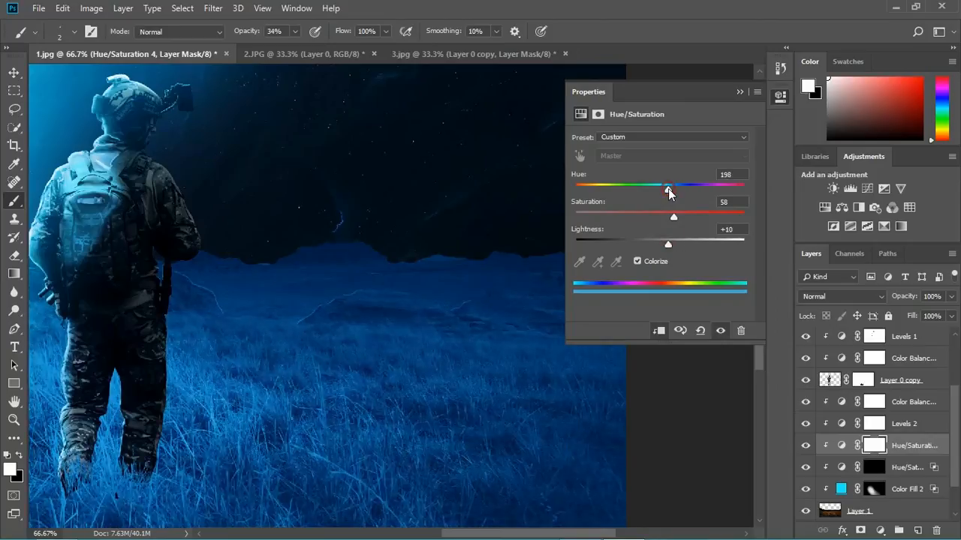
left_click(738, 93)
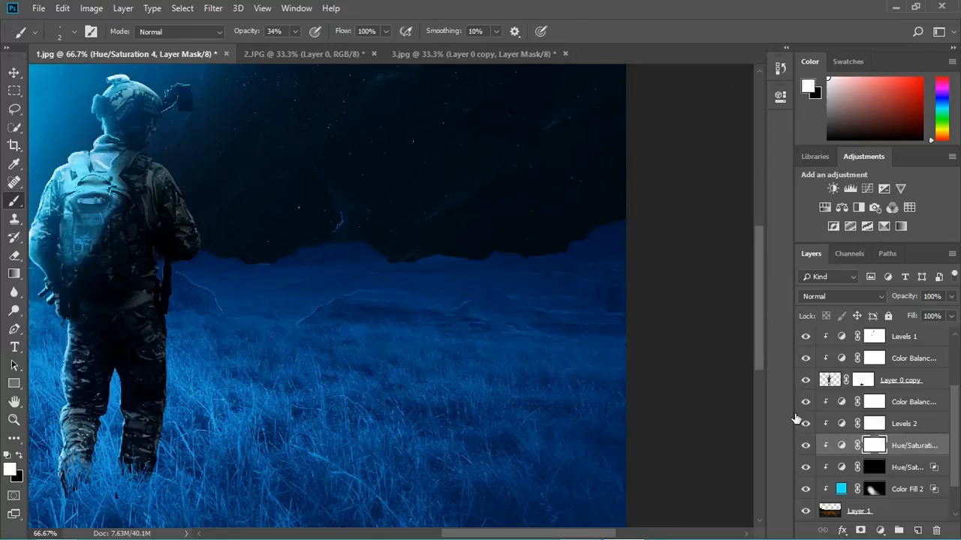
Step: Invert the Hue/Saturation 4 mask and paint soft blue light over the rocks with a 20 px brush, reducing opacity to 15%
key("ctrl+i")
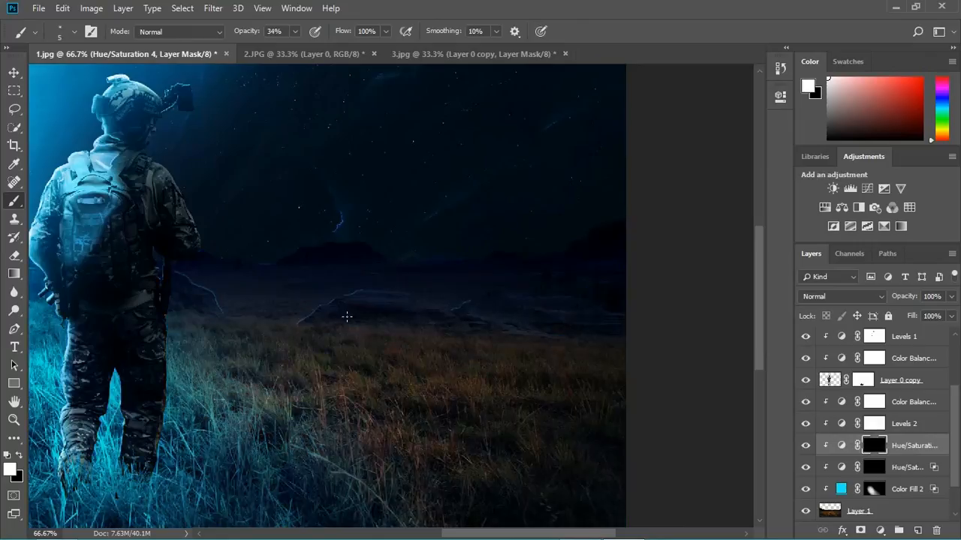
key("bracketright")
left_click(295, 31)
left_click_drag(296, 48, 291, 50)
left_click(603, 55)
mouse_move(397, 304)
left_mouse_down()
mouse_move(341, 296)
mouse_move(324, 306)
left_mouse_up()
left_click(295, 31)
left_click_drag(296, 47, 287, 47)
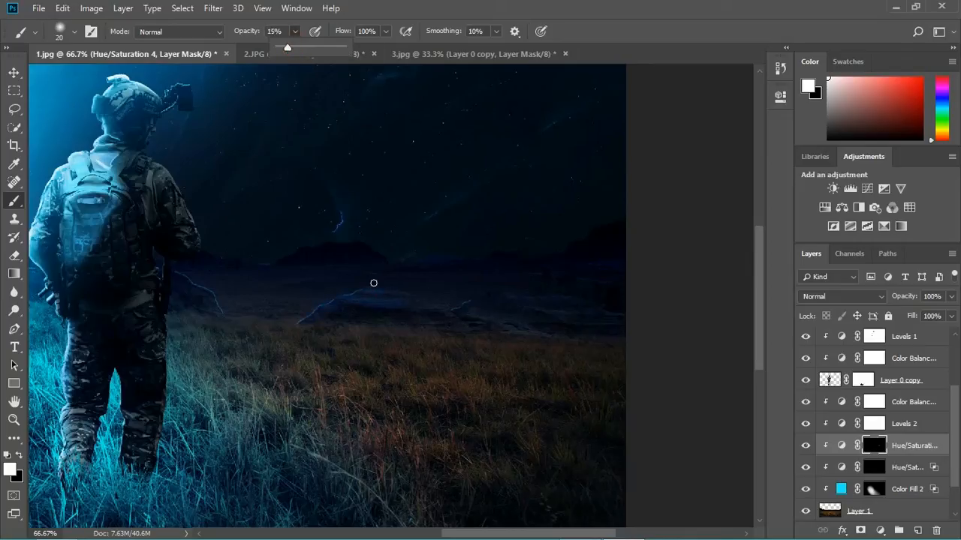
left_click(400, 299)
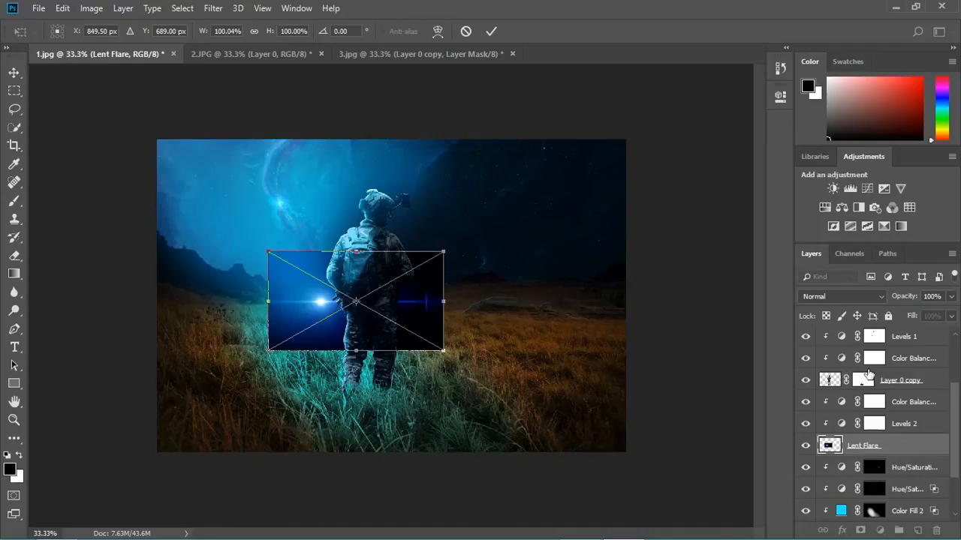
Step: Commit the placed Lent Flare image and move its layer directly below Color Fill 1 in the layer stack
key("Return")
left_click(888, 450)
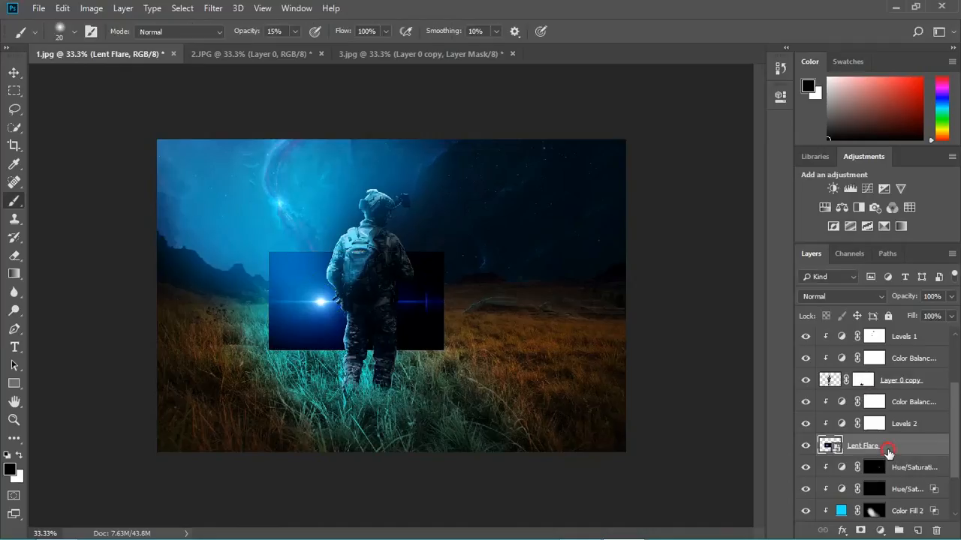
left_click_drag(888, 450, 880, 352)
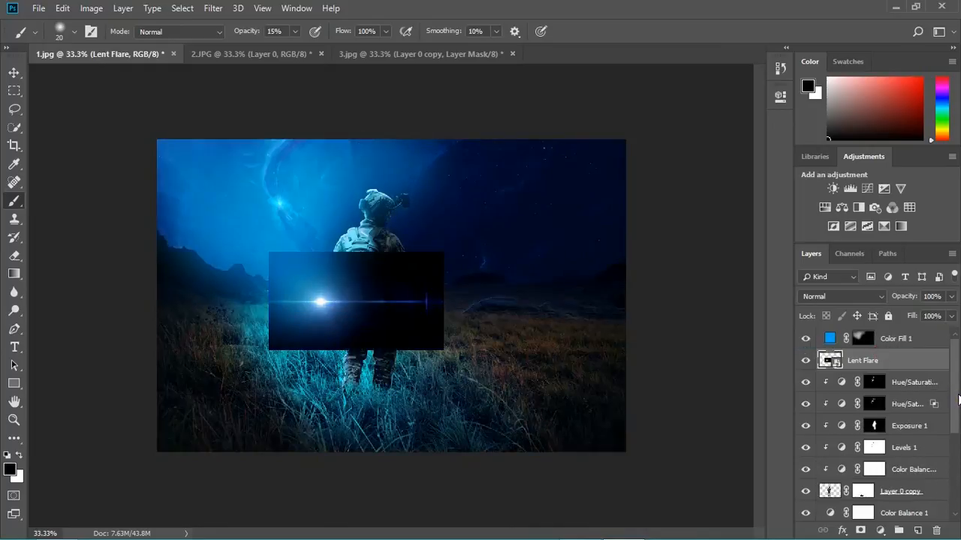
Step: Clip the Levels 2 and Color Balance 1 adjustments back to the landscape layer with clipping masks
scroll(956, 402, "down", 2)
scroll(896, 435, "down", 3)
right_click(896, 431)
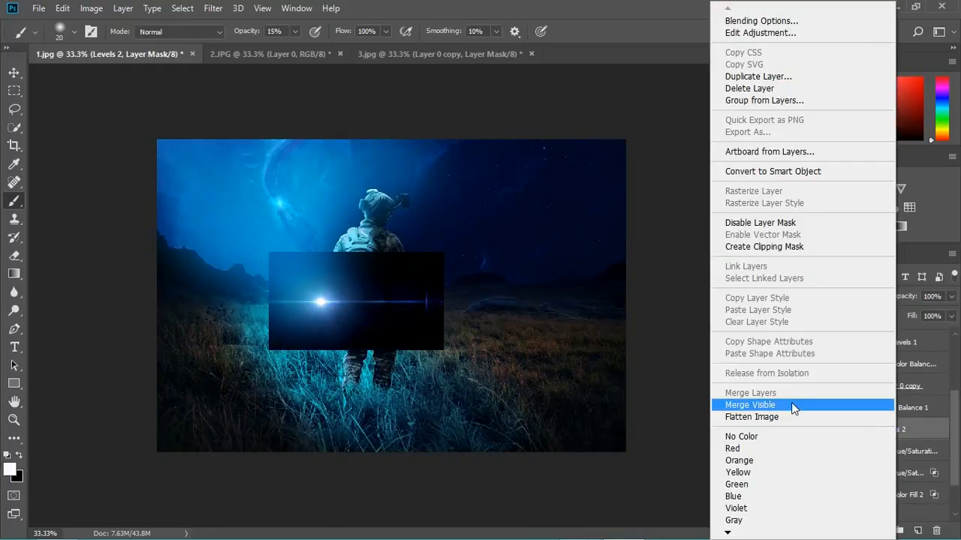
left_click(773, 247)
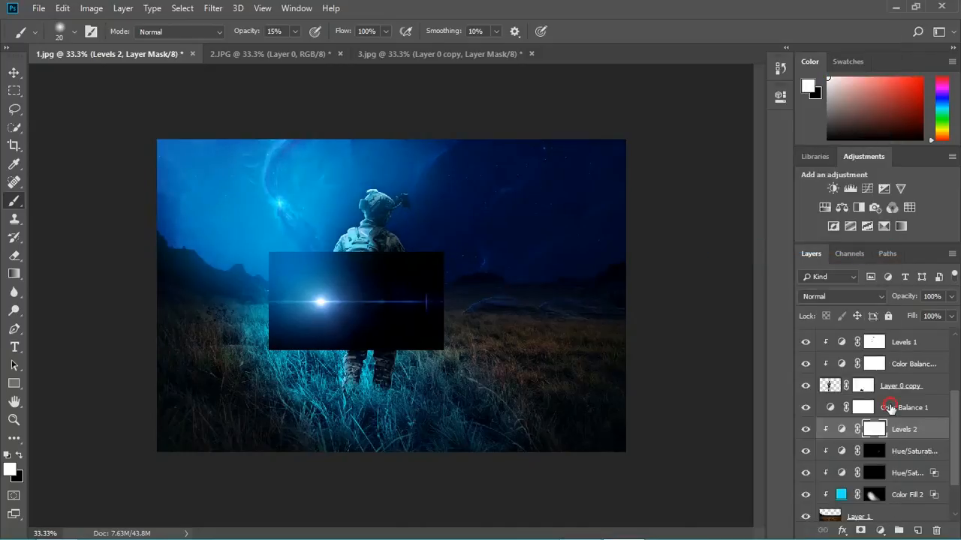
right_click(890, 407)
left_click(755, 247)
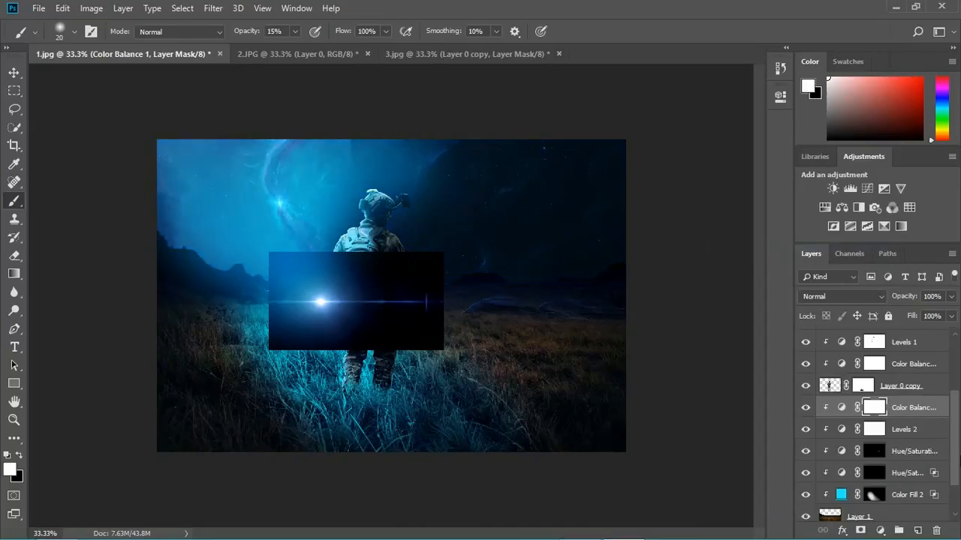
Step: Move the lens flare up to the bright spot in the nebula and set its blend mode to Lighten
scroll(938, 420, "up", 5)
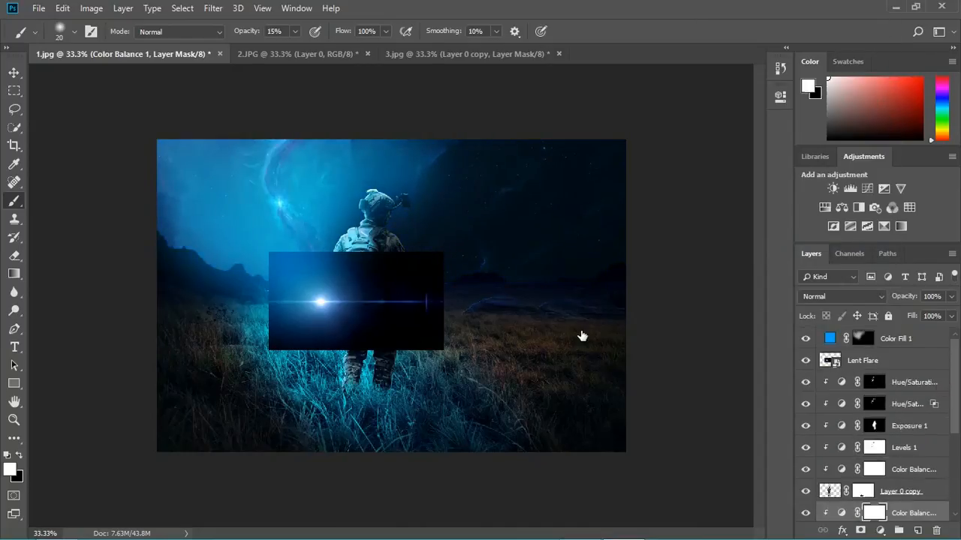
key("v")
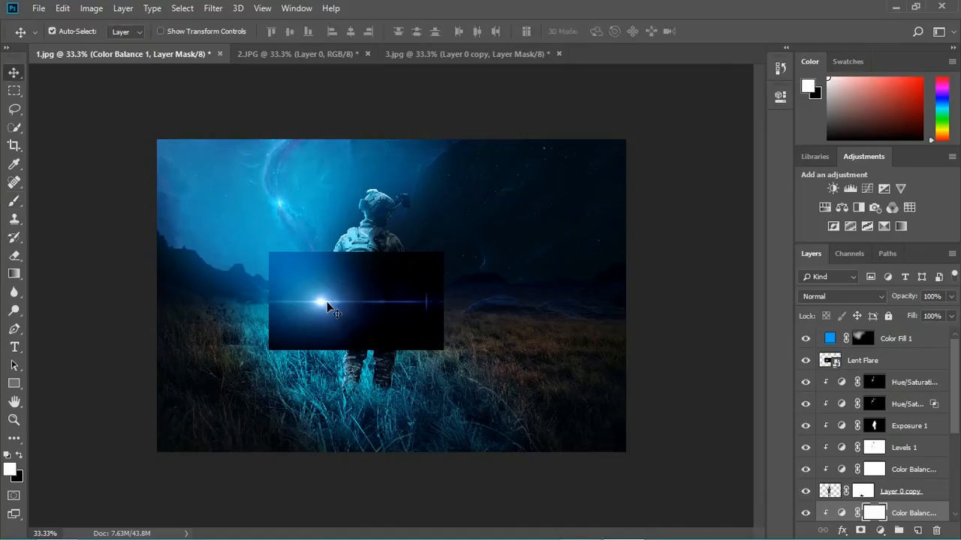
left_click_drag(372, 319, 334, 225)
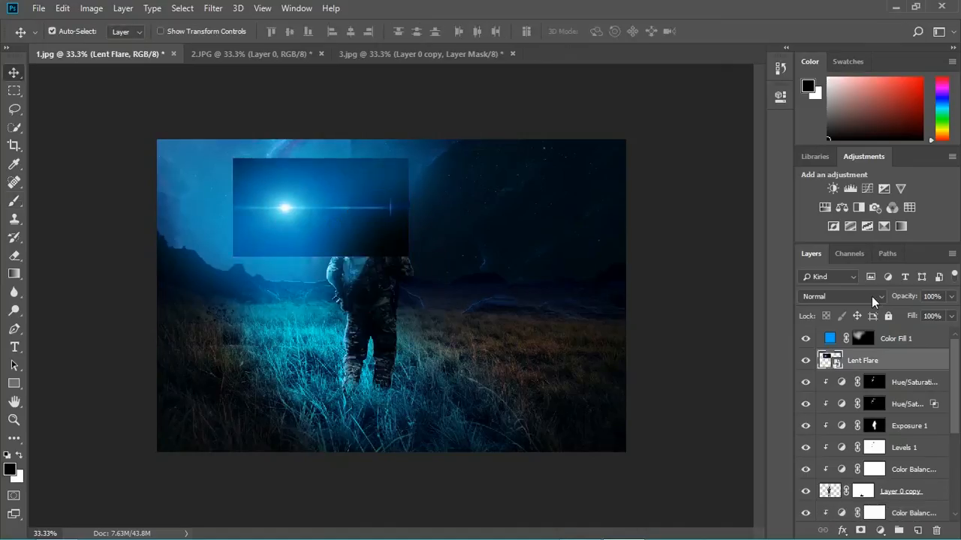
left_click(871, 297)
left_click(835, 105)
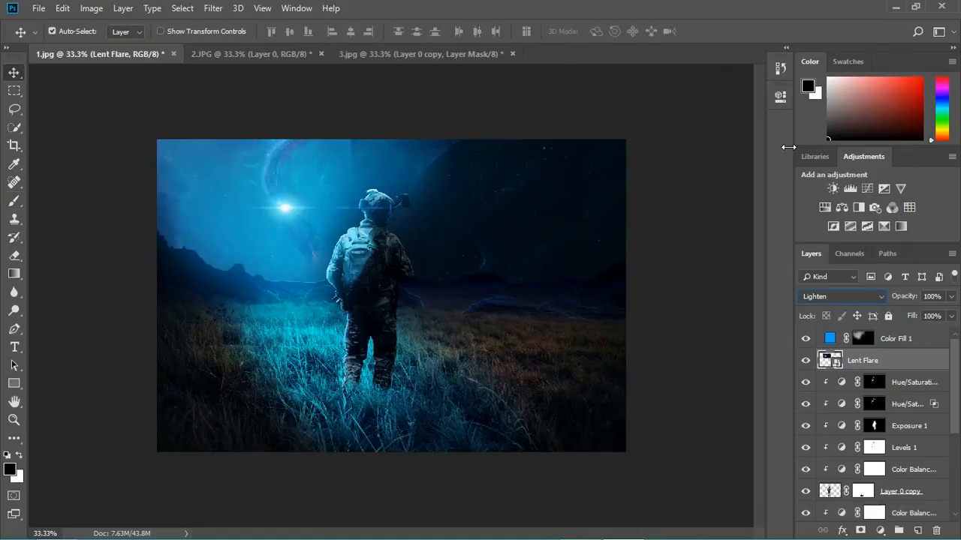
Step: Temporarily hide Color Fill 1, align the lens flare's center with the nebula's bright star, and show the fill again
key("ctrl+plus")
key("ctrl+plus")
key("ctrl+plus")
left_click_drag(464, 258, 537, 310)
left_click(278, 193)
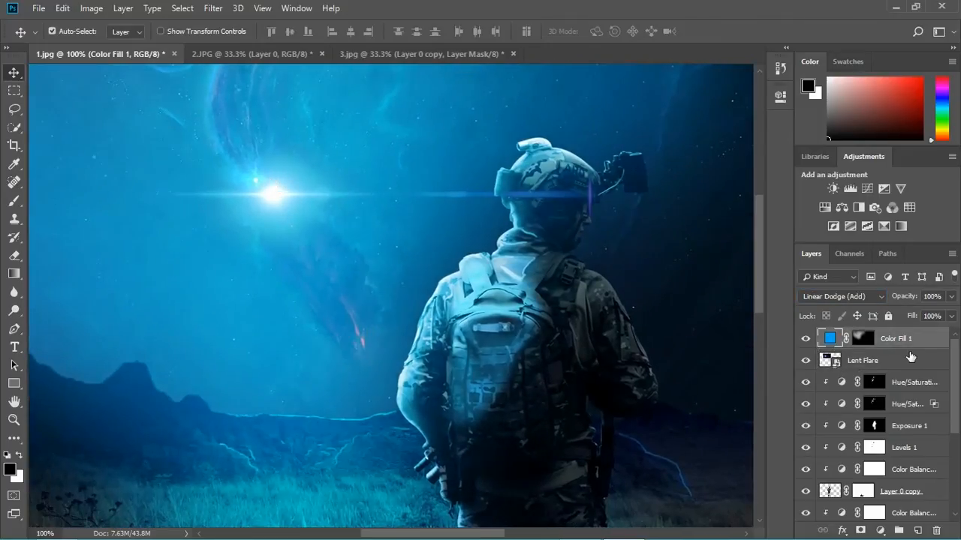
left_click(806, 339)
left_click_drag(275, 196, 261, 183)
key("ctrl+minus")
key("ctrl+minus")
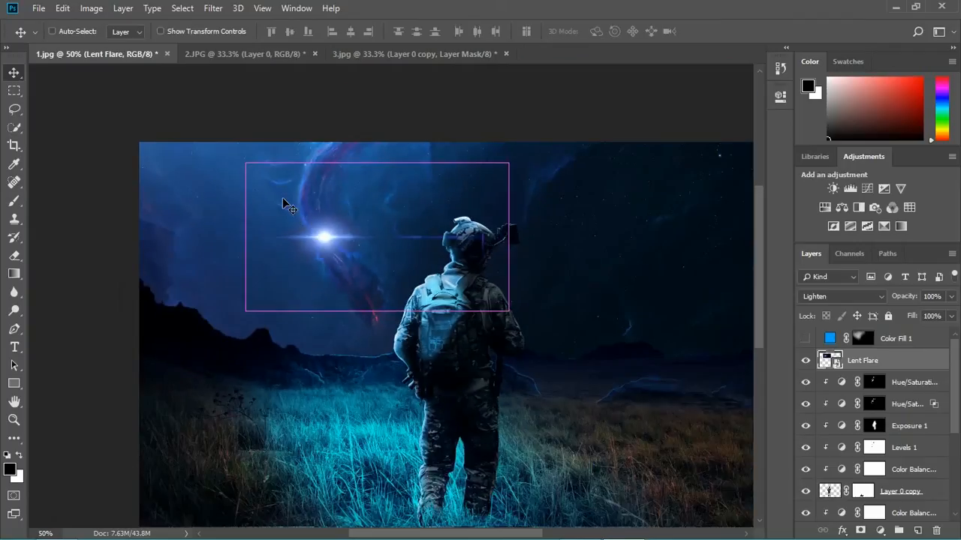
left_click(804, 340)
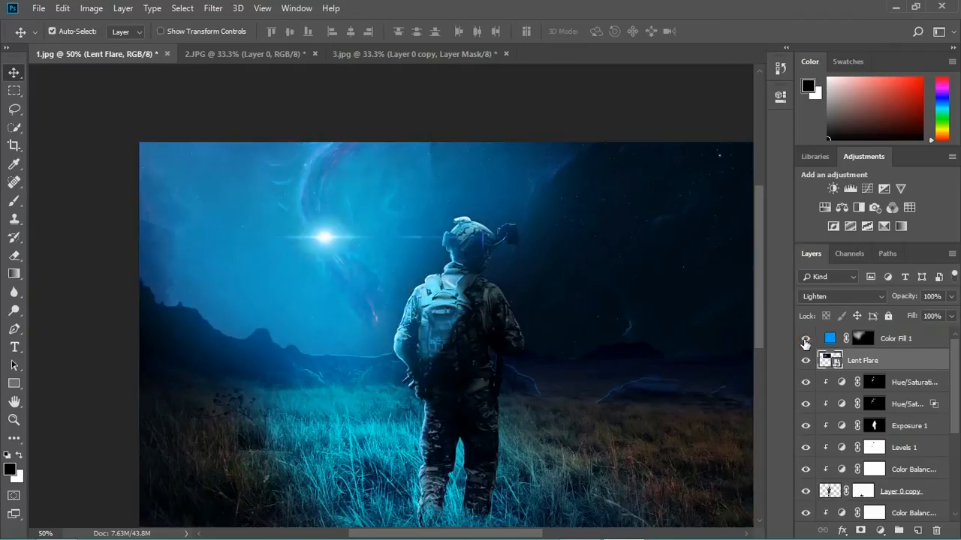
key("ctrl+minus")
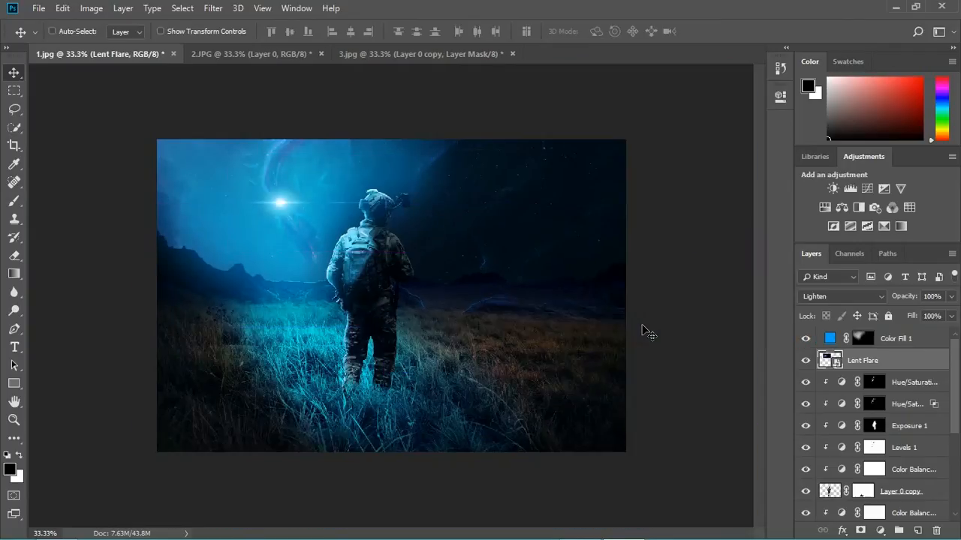
Step: Paint more blue glow on the Color Fill 1 mask around the flare and soldier with a white 400 px brush at 15% opacity
left_click(863, 339)
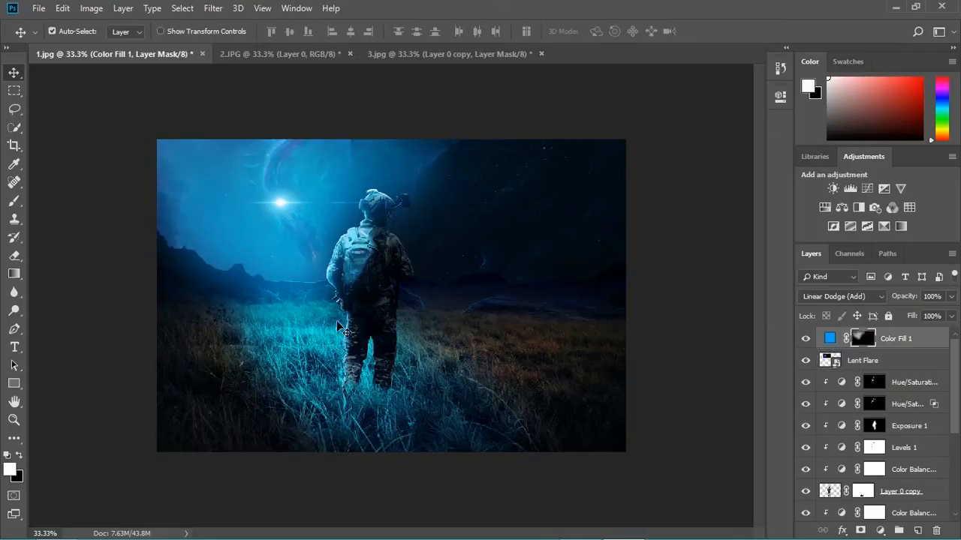
key("b")
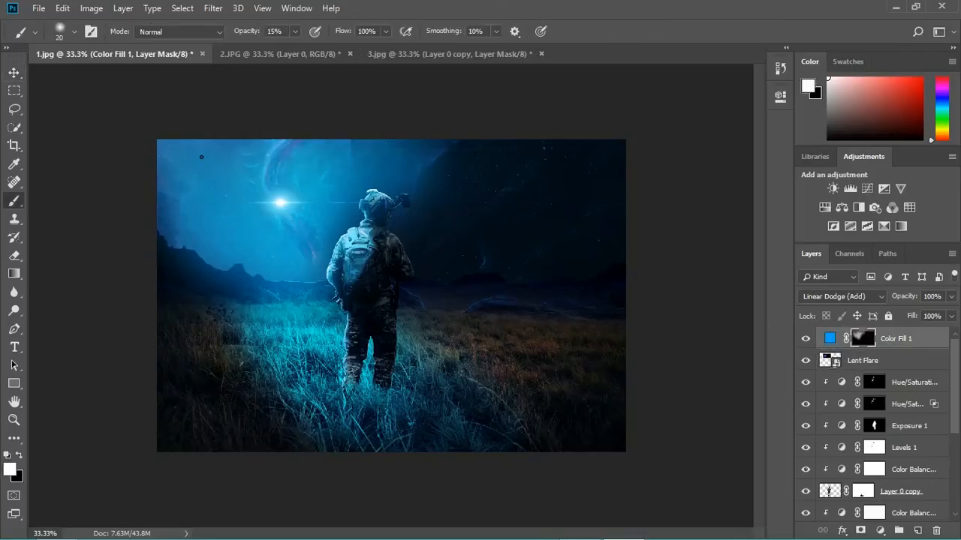
key("bracketright")
key("bracketright")
key("bracketright")
key("bracketright")
key("bracketright")
key("bracketright")
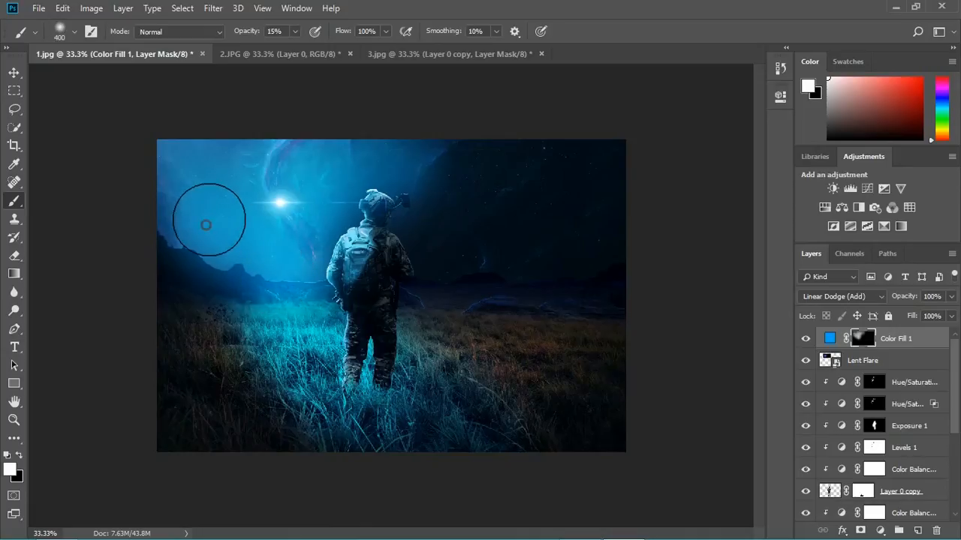
mouse_move(427, 229)
left_mouse_down()
mouse_move(414, 210)
mouse_move(419, 168)
mouse_move(384, 205)
mouse_move(375, 236)
left_mouse_up()
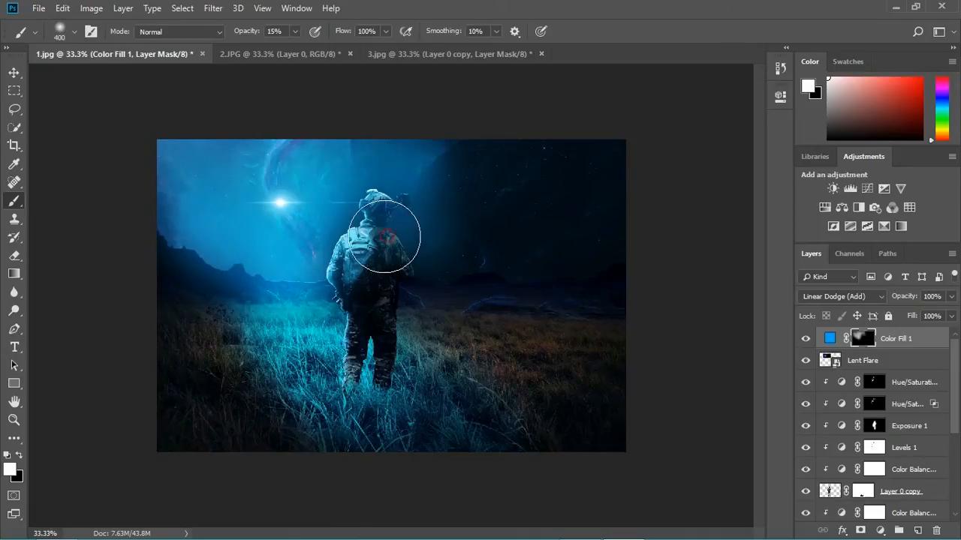
mouse_move(259, 287)
left_mouse_down()
mouse_move(280, 296)
mouse_move(181, 223)
mouse_move(248, 256)
mouse_move(273, 295)
mouse_move(294, 276)
mouse_move(227, 155)
mouse_move(298, 166)
left_mouse_up()
Step: Paint white on the Color Fill 2 mask across the grass around the soldier's legs to extend the cyan light
scroll(935, 450, "down", 5)
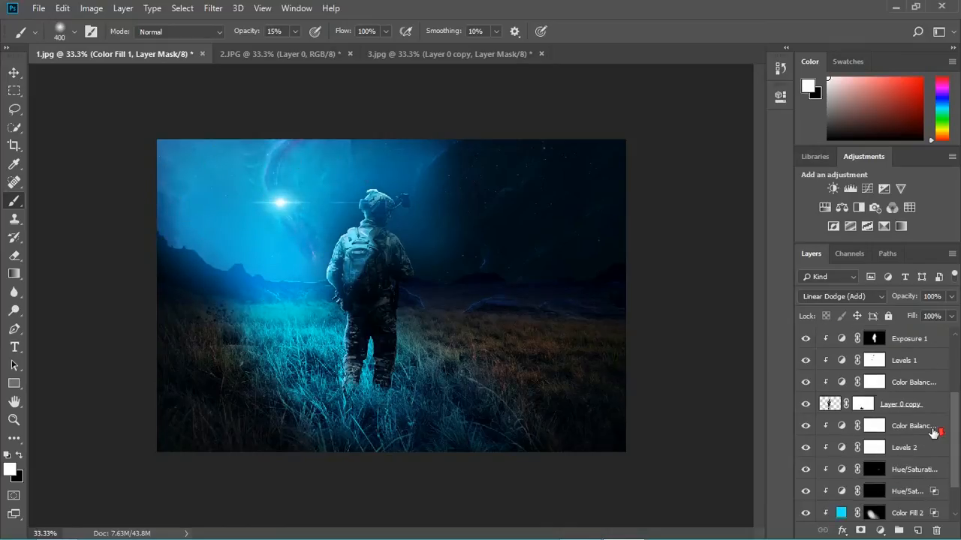
left_click(871, 491)
mouse_move(281, 333)
left_mouse_down()
mouse_move(319, 368)
mouse_move(390, 364)
mouse_move(283, 290)
mouse_move(323, 374)
mouse_move(384, 451)
mouse_move(454, 429)
left_mouse_up()
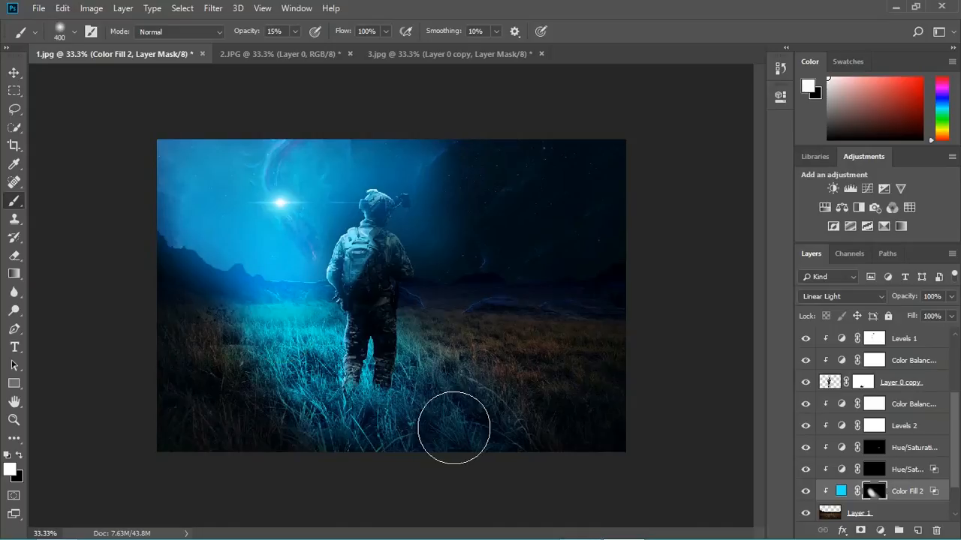